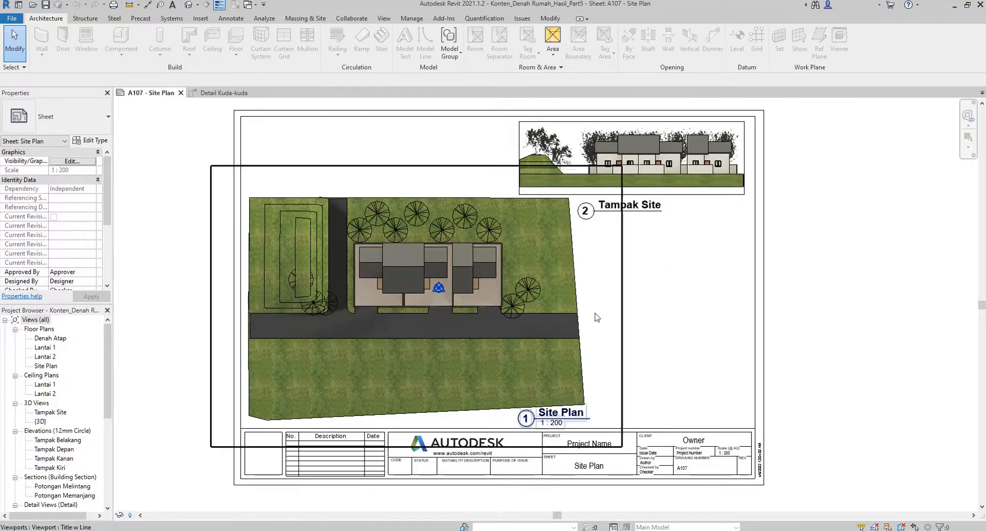
Switch from the finished Site Plan sheet to the Konten_Denah Rumah_Progress_Part5 project and look over its list of views
{"action": "key", "text": "alt+Tab"}
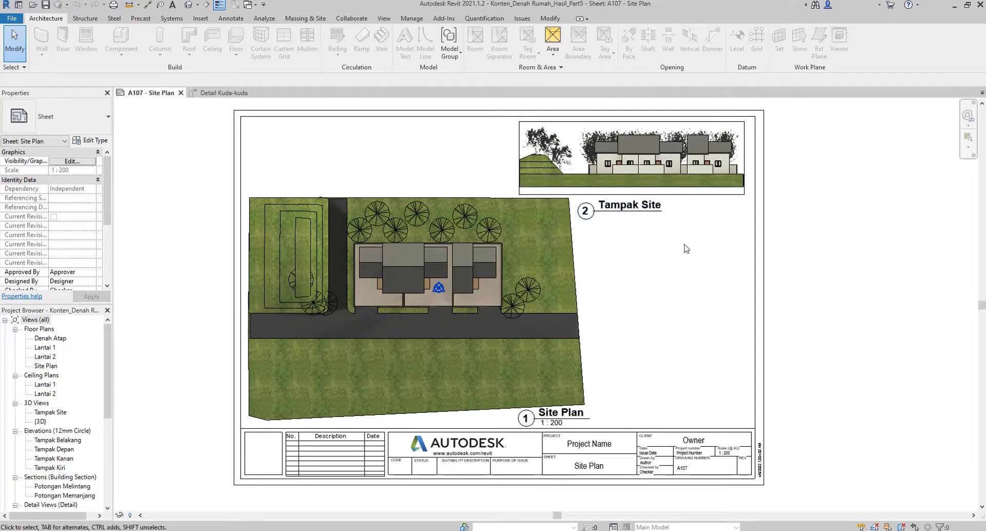
{"action": "middle_click_drag", "start_coordinate": [686, 248], "coordinate": [619, 251]}
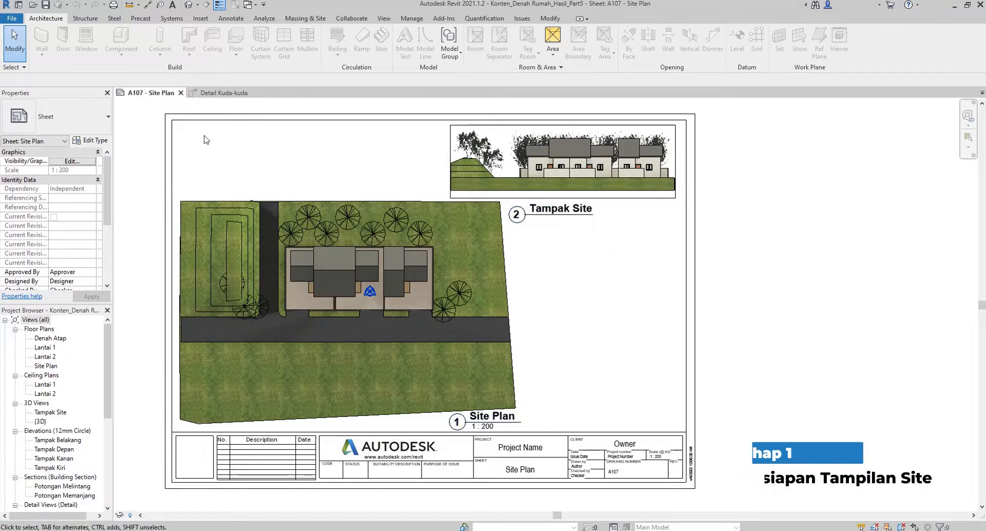
{"action": "left_click", "coordinate": [195, 93]}
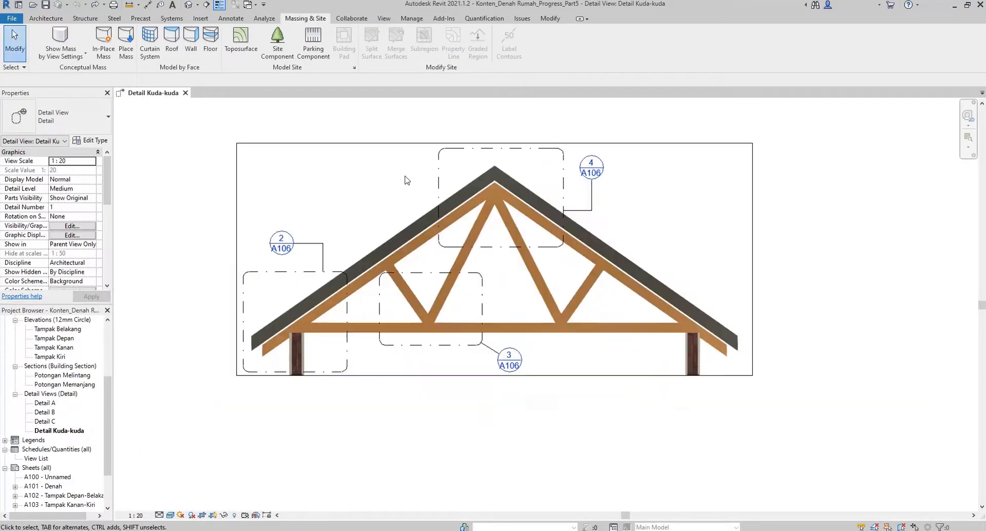
{"action": "scroll", "coordinate": [414, 190], "scroll_direction": "down", "scroll_amount": 2}
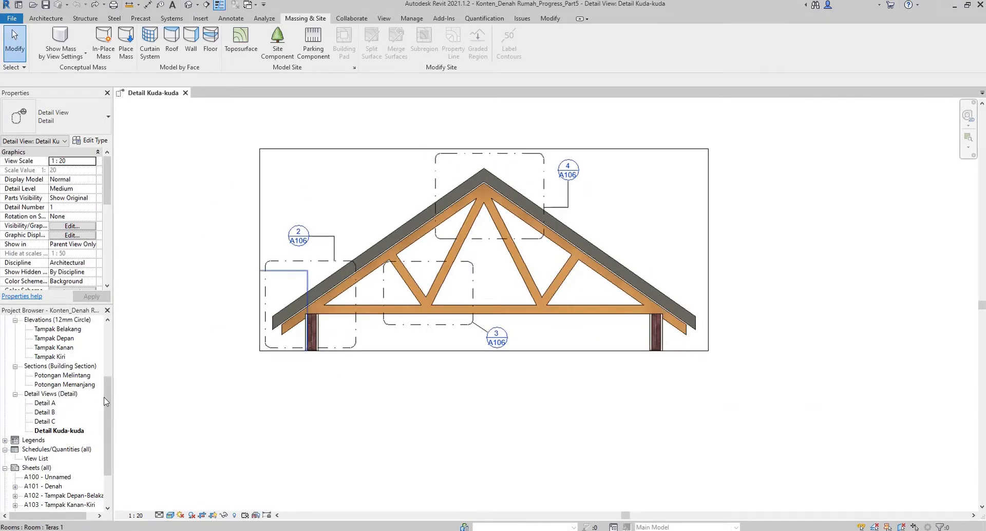
{"action": "scroll", "coordinate": [80, 368], "scroll_direction": "up", "scroll_amount": 3}
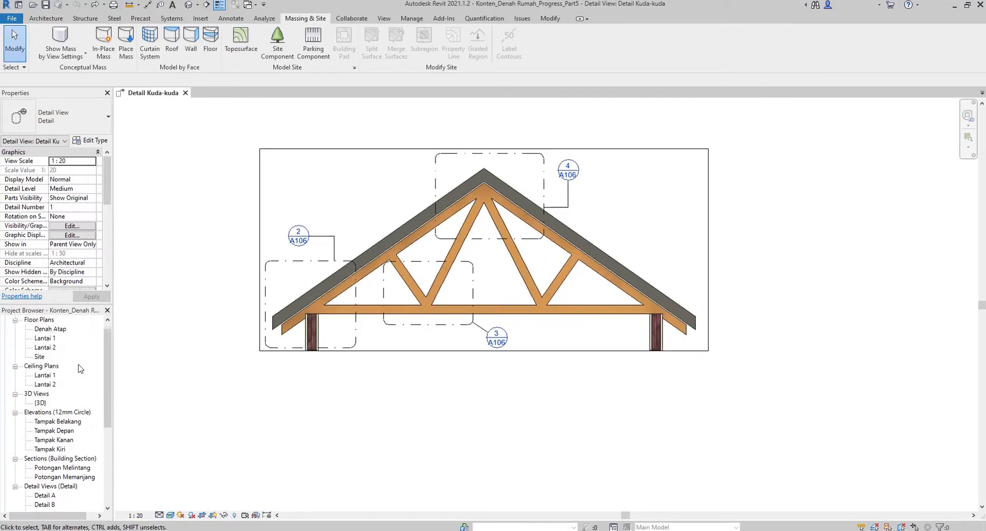
{"action": "scroll", "coordinate": [77, 368], "scroll_direction": "up", "scroll_amount": 1}
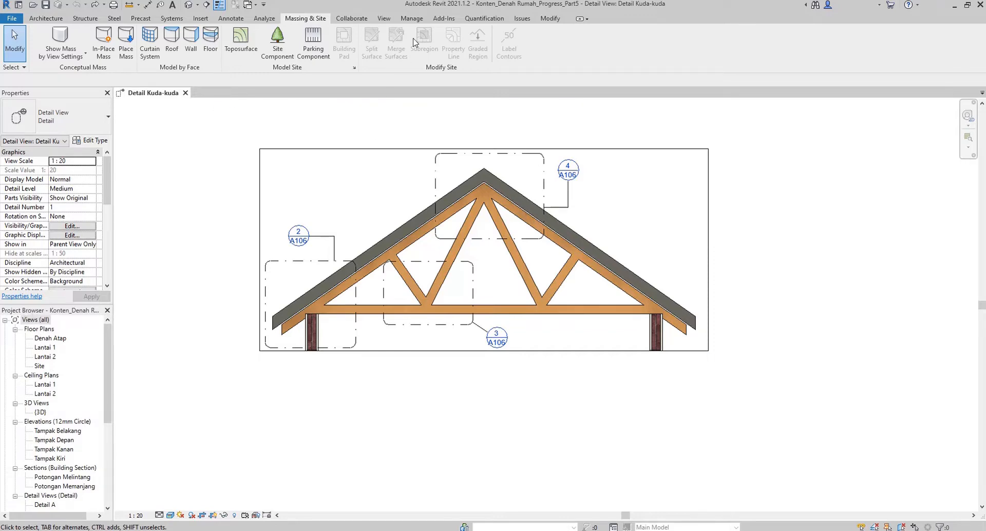
Hide the Project Browser through the user interface display settings and show it again
{"action": "left_click", "coordinate": [414, 19]}
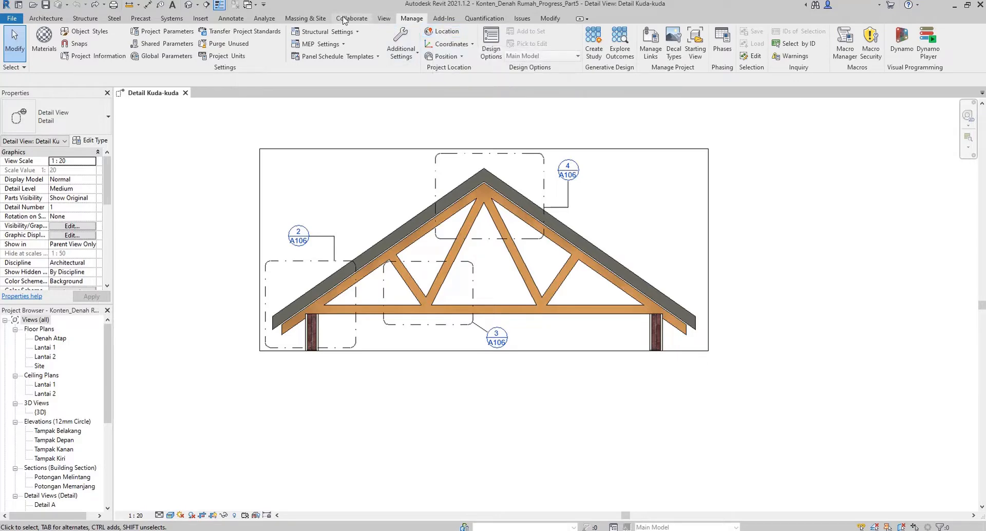
{"action": "left_click", "coordinate": [385, 19]}
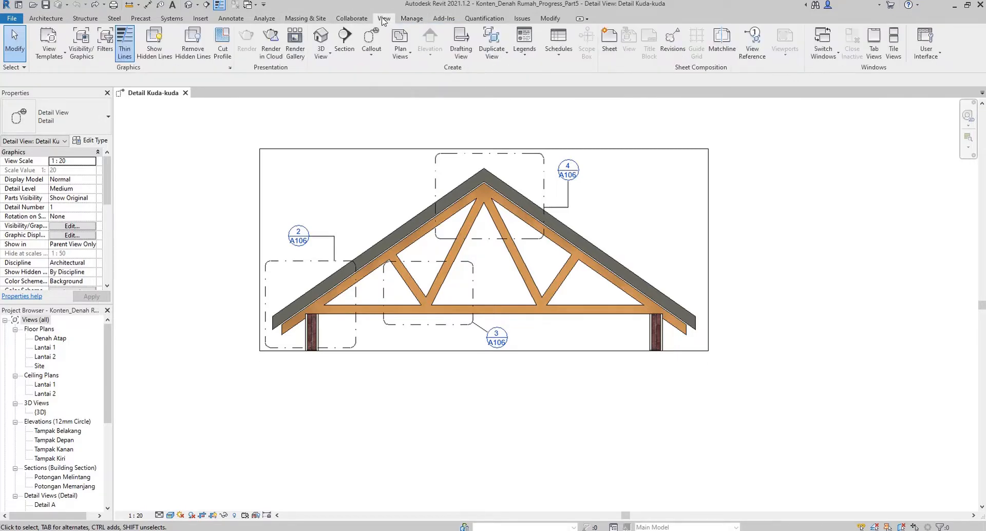
{"action": "left_click", "coordinate": [927, 53]}
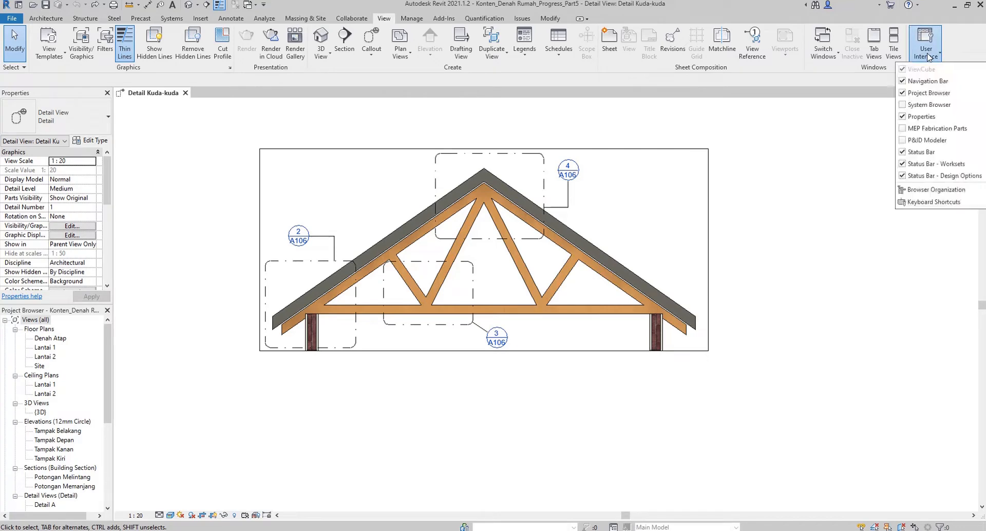
{"action": "left_click", "coordinate": [920, 93]}
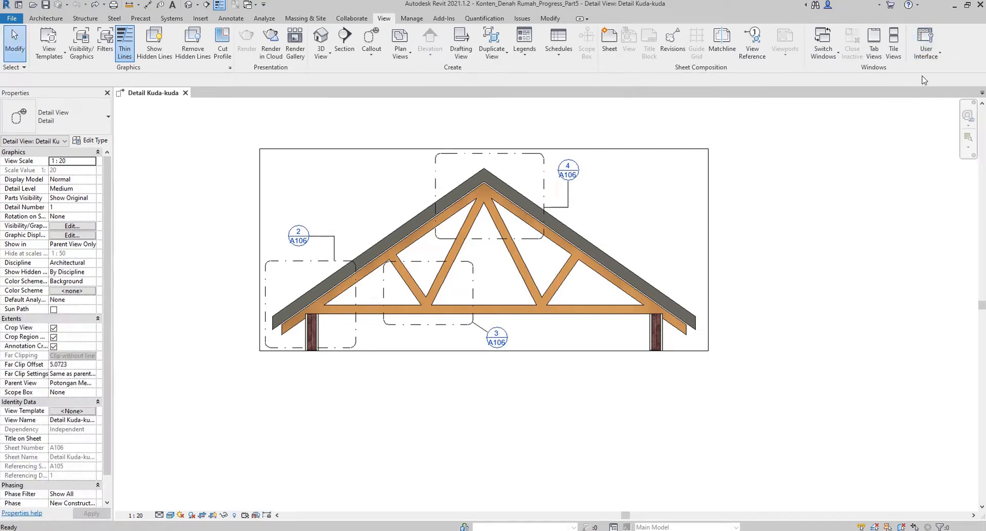
{"action": "left_click", "coordinate": [926, 53]}
{"action": "left_click", "coordinate": [921, 93]}
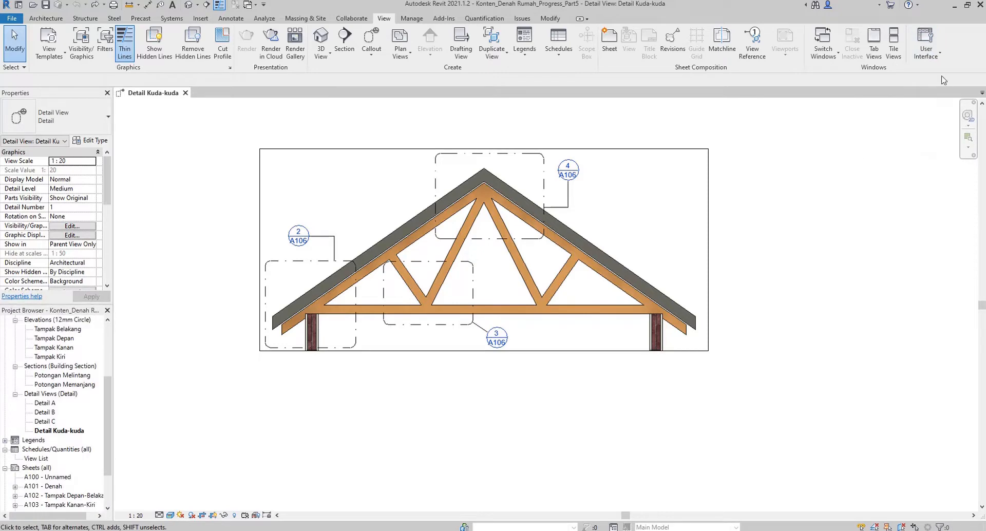
{"action": "left_click", "coordinate": [927, 54]}
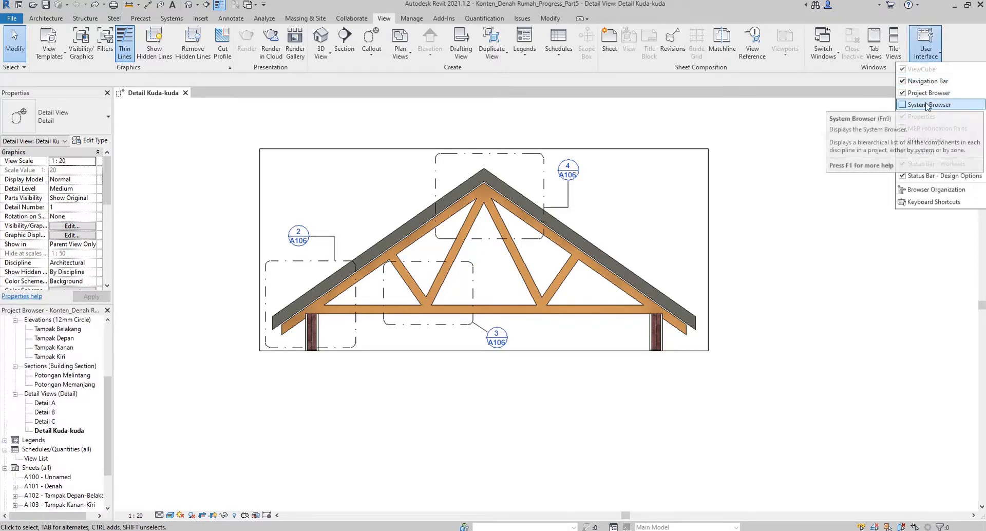
{"action": "left_click", "coordinate": [830, 173]}
Open the Site floor plan and close the Detail Kuda-kuda view
{"action": "scroll", "coordinate": [70, 382], "scroll_direction": "up", "scroll_amount": 4}
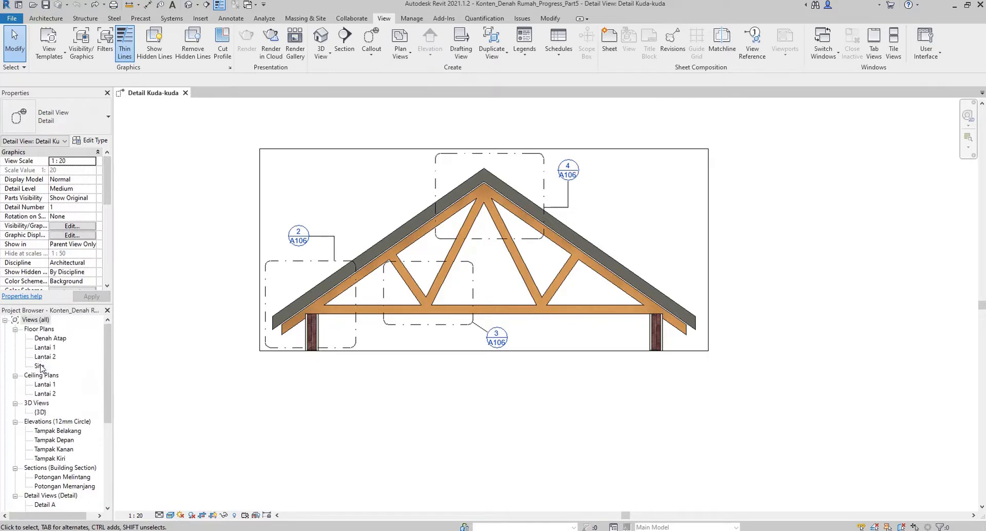
{"action": "left_click", "coordinate": [40, 366]}
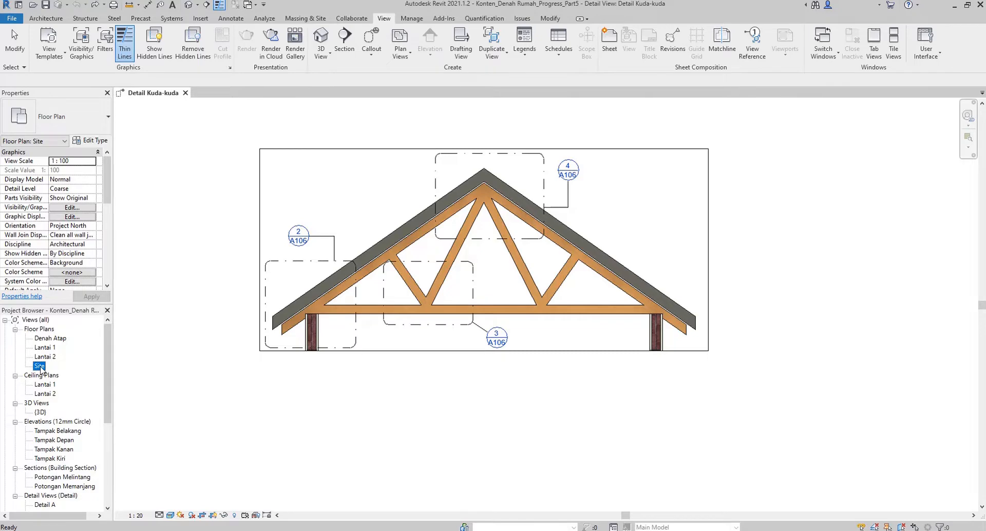
{"action": "double_click", "coordinate": [40, 366]}
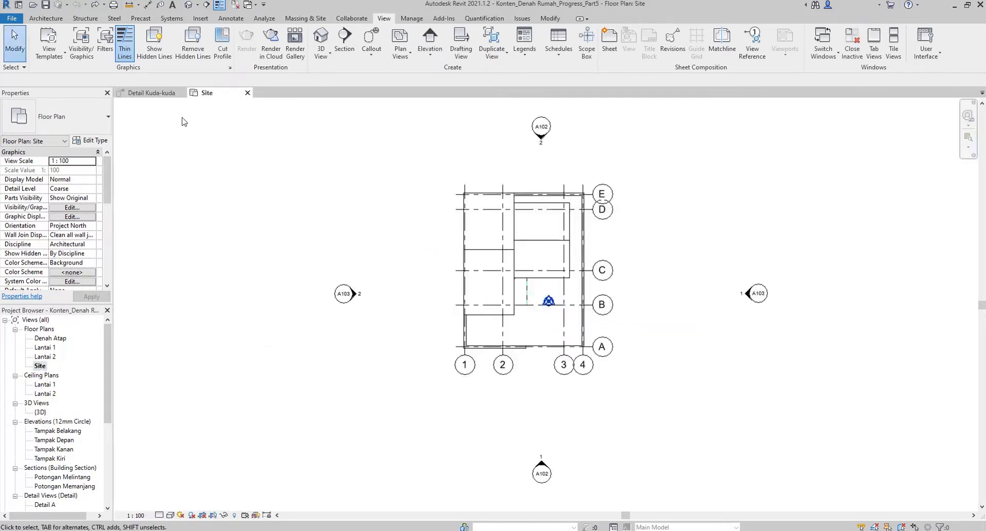
{"action": "left_click", "coordinate": [181, 93]}
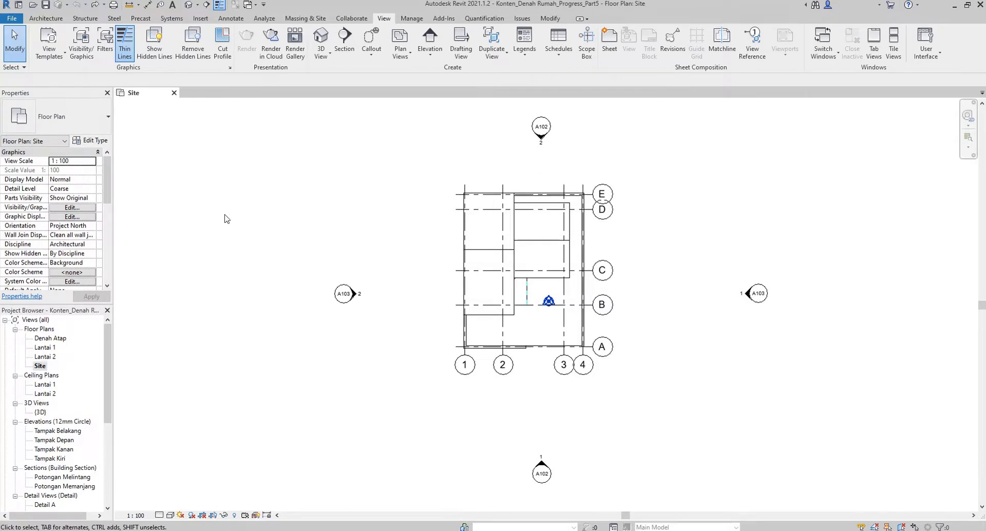
Hide the Elevations annotation category in the Site floor plan's visibility/graphic overrides
{"action": "left_click", "coordinate": [58, 208]}
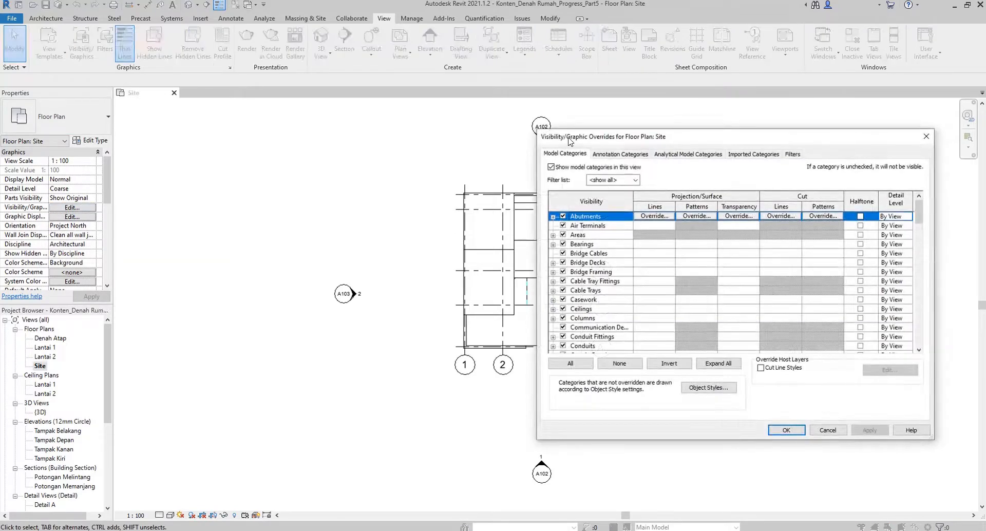
{"action": "mouse_move", "coordinate": [571, 128]}
{"action": "left_mouse_down"}
{"action": "mouse_move", "coordinate": [237, 130]}
{"action": "mouse_move", "coordinate": [162, 114]}
{"action": "left_mouse_up"}
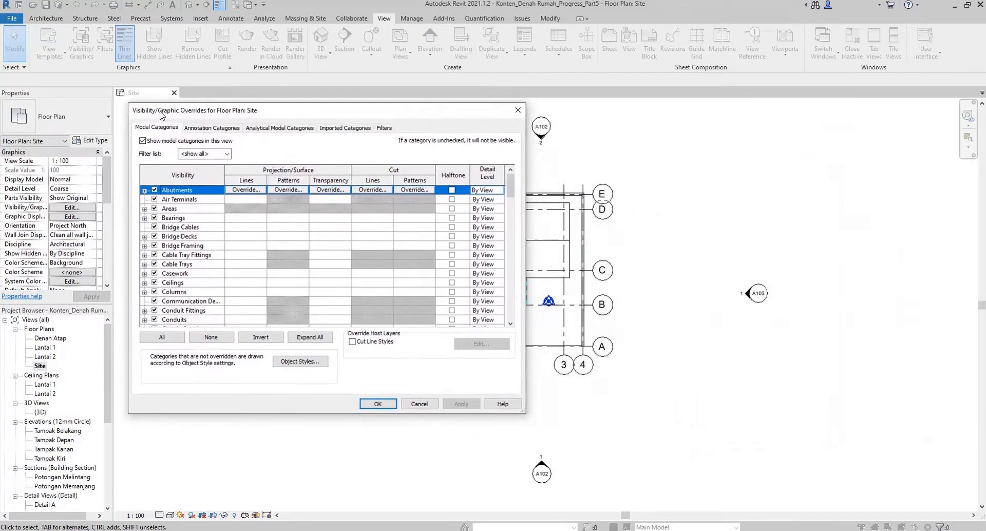
{"action": "left_click", "coordinate": [201, 128]}
{"action": "left_click", "coordinate": [228, 228]}
{"action": "key", "text": "e"}
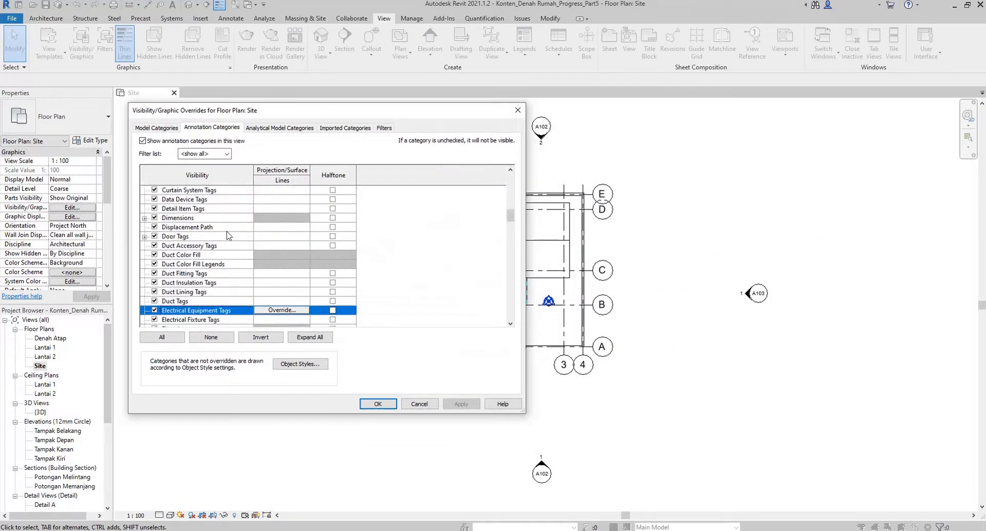
{"action": "scroll", "coordinate": [184, 285], "scroll_direction": "down", "scroll_amount": 1}
{"action": "scroll", "coordinate": [184, 289], "scroll_direction": "down", "scroll_amount": 1}
{"action": "left_click", "coordinate": [182, 292]}
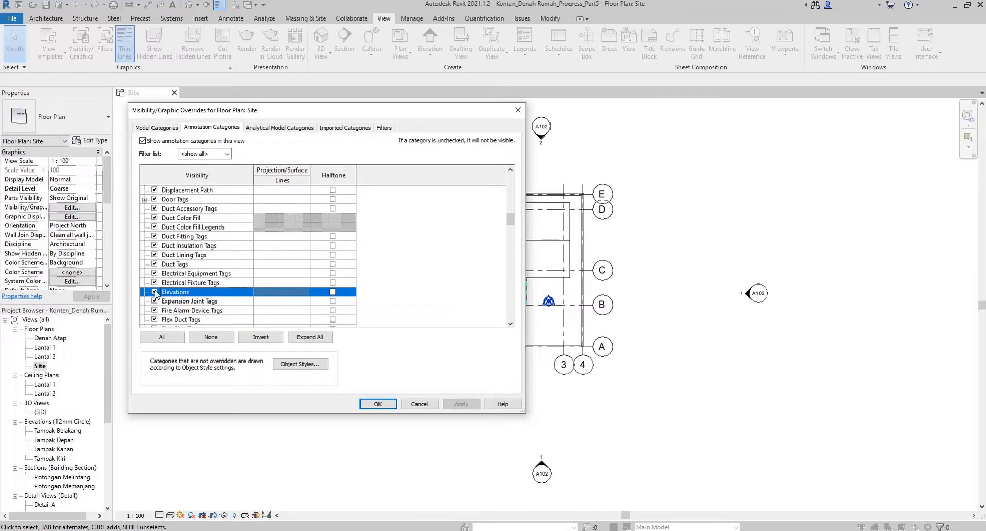
{"action": "left_click", "coordinate": [155, 292]}
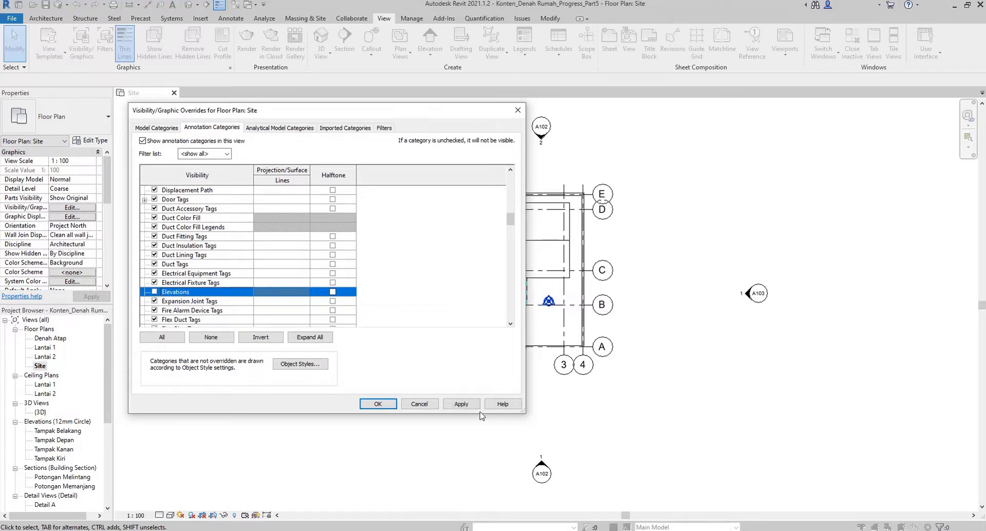
{"action": "left_click", "coordinate": [378, 404]}
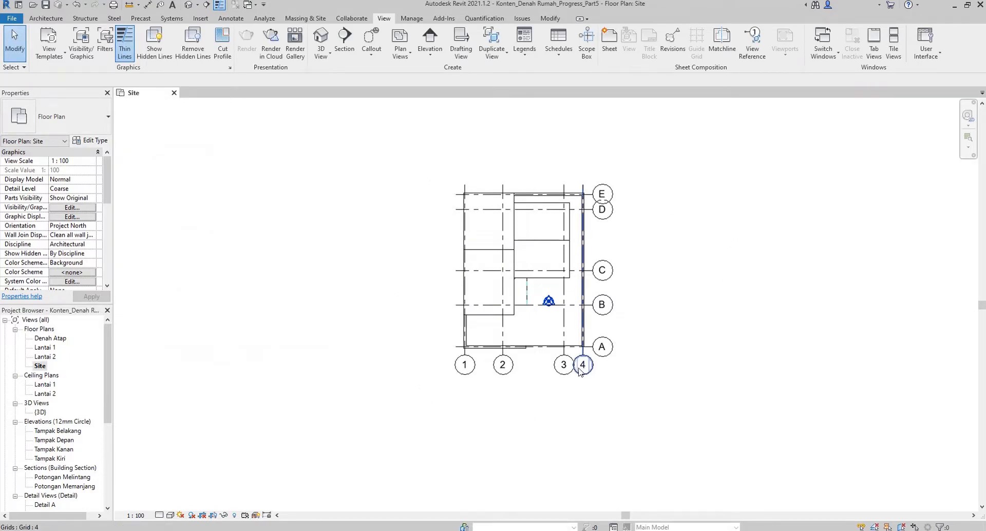
Hide the Grids annotation category in the Site floor plan's visibility/graphic overrides
{"action": "left_click", "coordinate": [69, 208]}
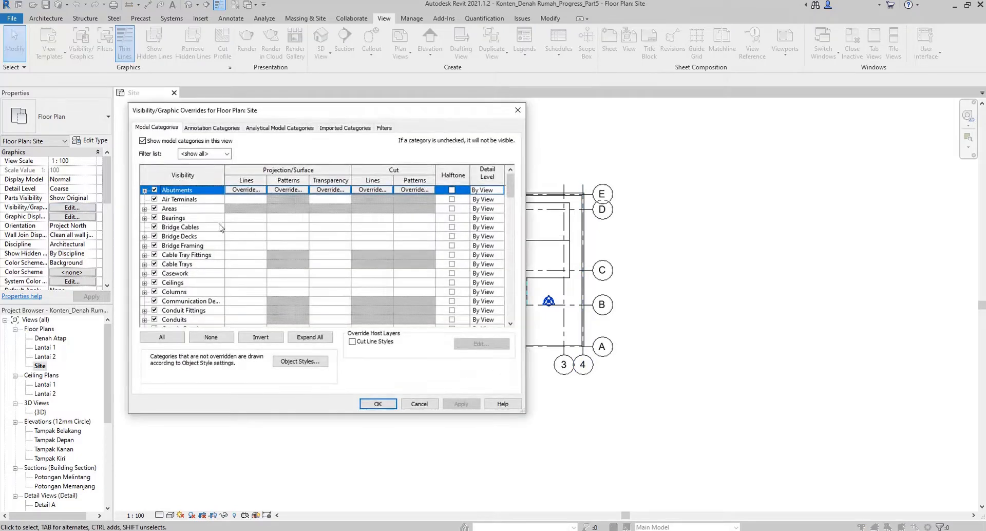
{"action": "left_click", "coordinate": [203, 130]}
{"action": "left_click", "coordinate": [191, 248]}
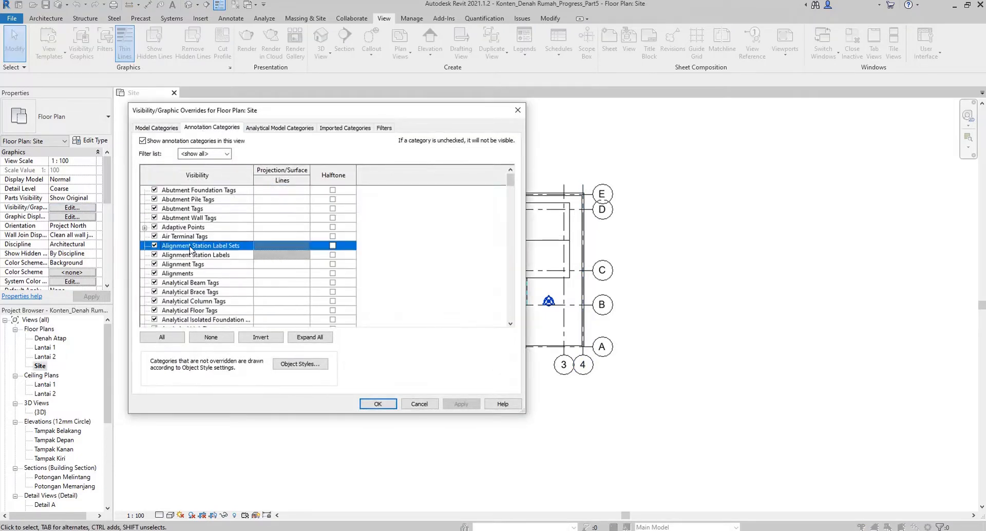
{"action": "scroll", "coordinate": [200, 288], "scroll_direction": "down", "scroll_amount": 5}
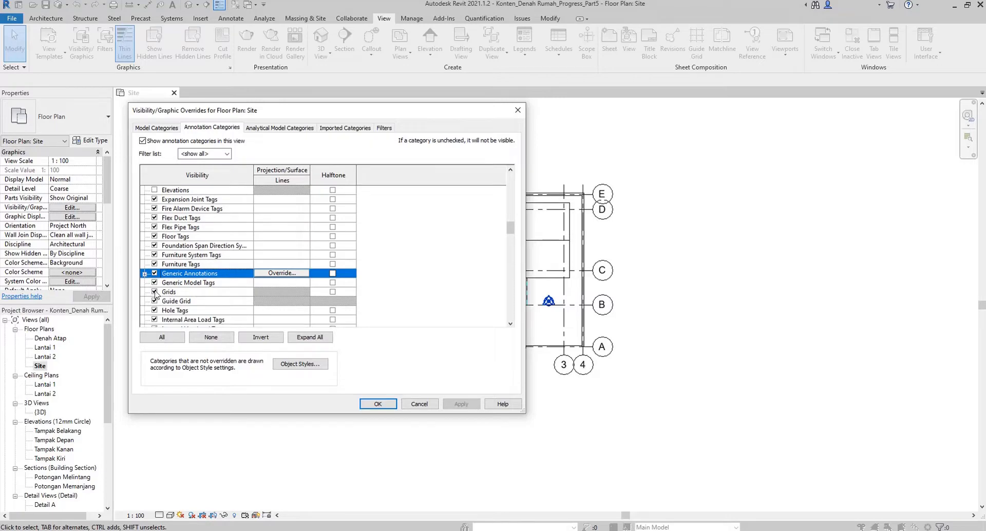
{"action": "left_click", "coordinate": [159, 293]}
{"action": "left_click", "coordinate": [156, 292]}
{"action": "left_click", "coordinate": [461, 404]}
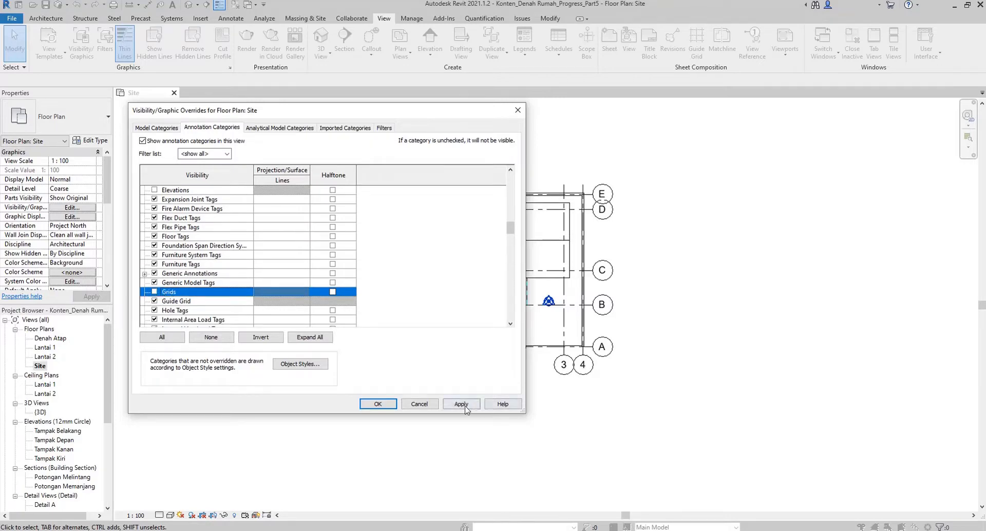
{"action": "left_click", "coordinate": [377, 404]}
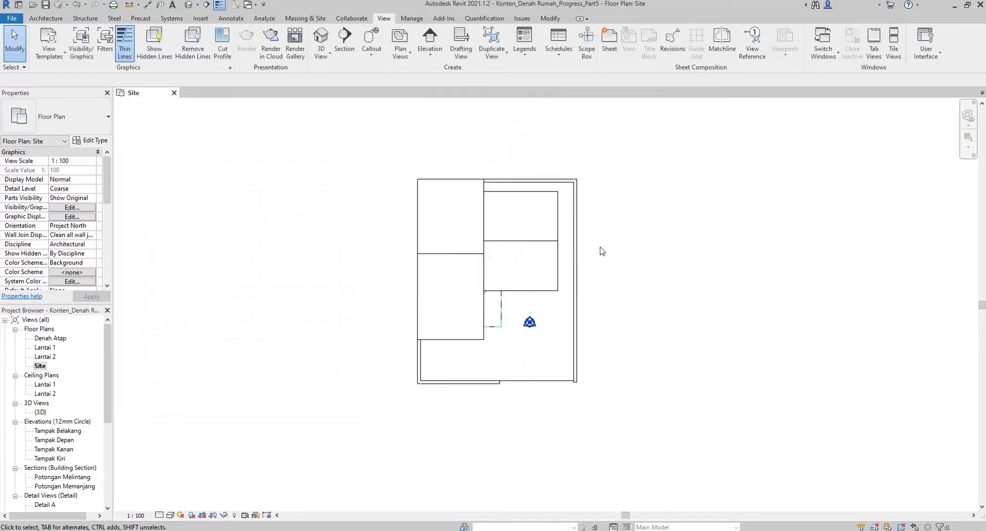
Set the Site floor plan's detail level to Fine and its visual style to Realistic
{"action": "scroll", "coordinate": [571, 272], "scroll_direction": "up", "scroll_amount": 3}
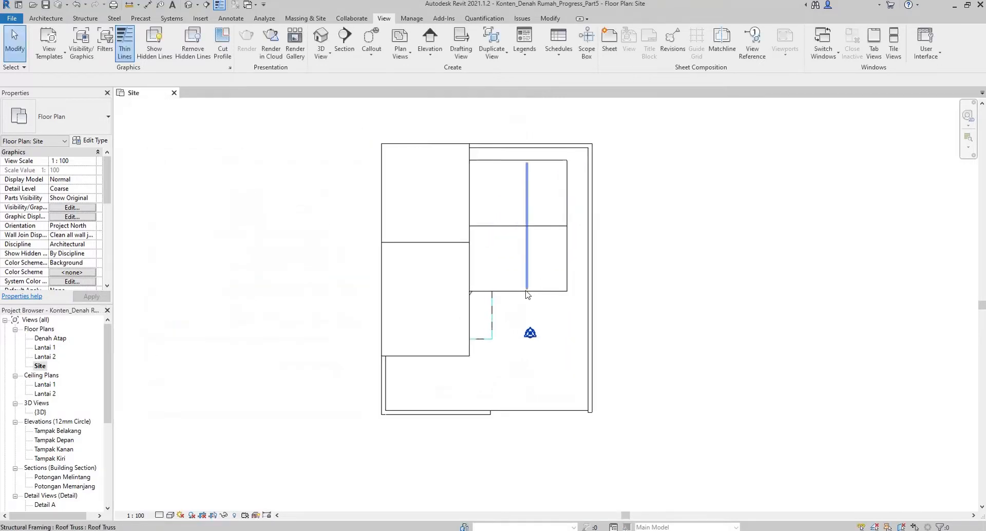
{"action": "left_click", "coordinate": [160, 515]}
{"action": "left_click", "coordinate": [170, 514]}
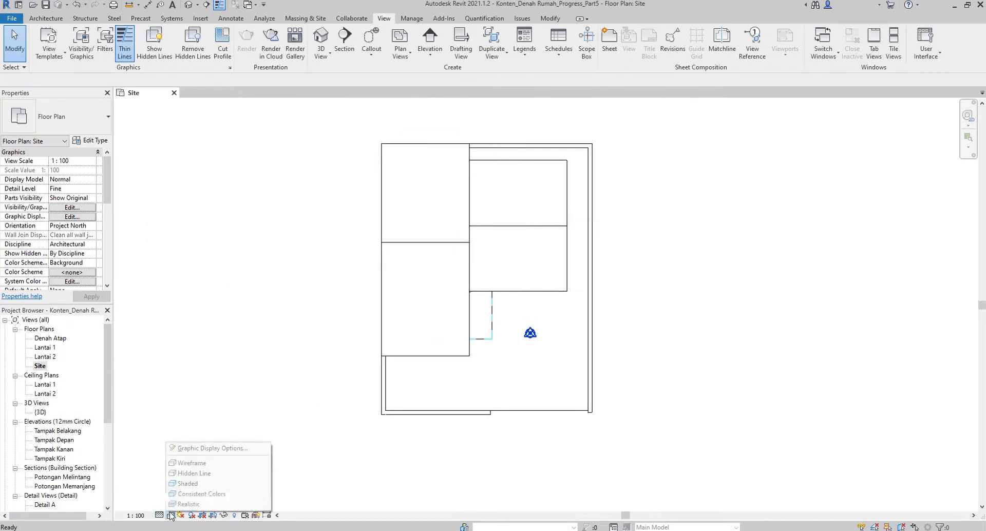
{"action": "left_click", "coordinate": [181, 506]}
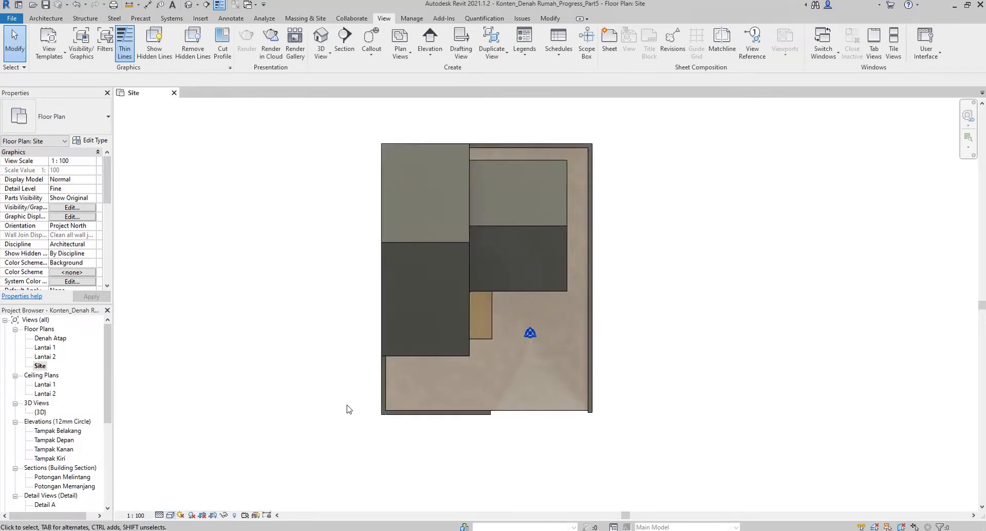
Open the {3D} view to check the house model, and close it again
{"action": "scroll", "coordinate": [333, 333], "scroll_direction": "down", "scroll_amount": 1}
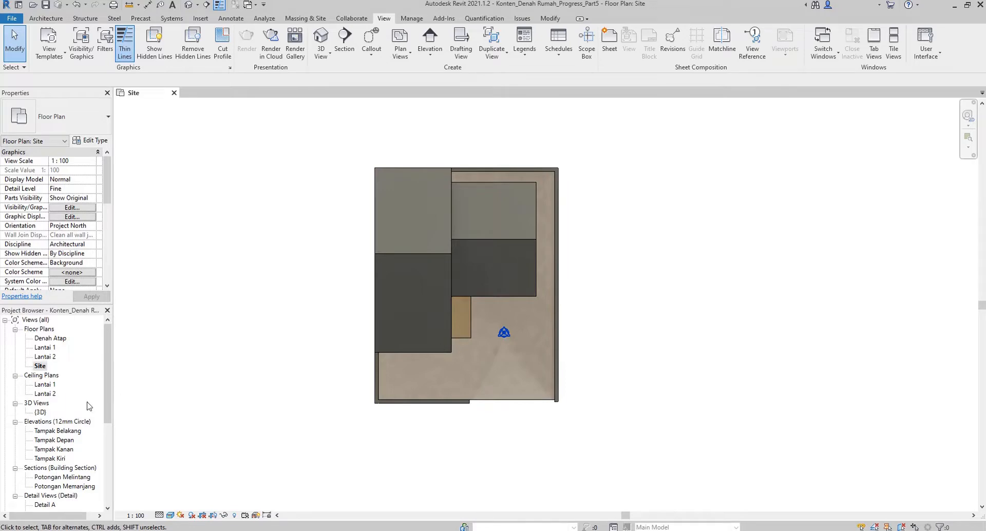
{"action": "double_click", "coordinate": [41, 412]}
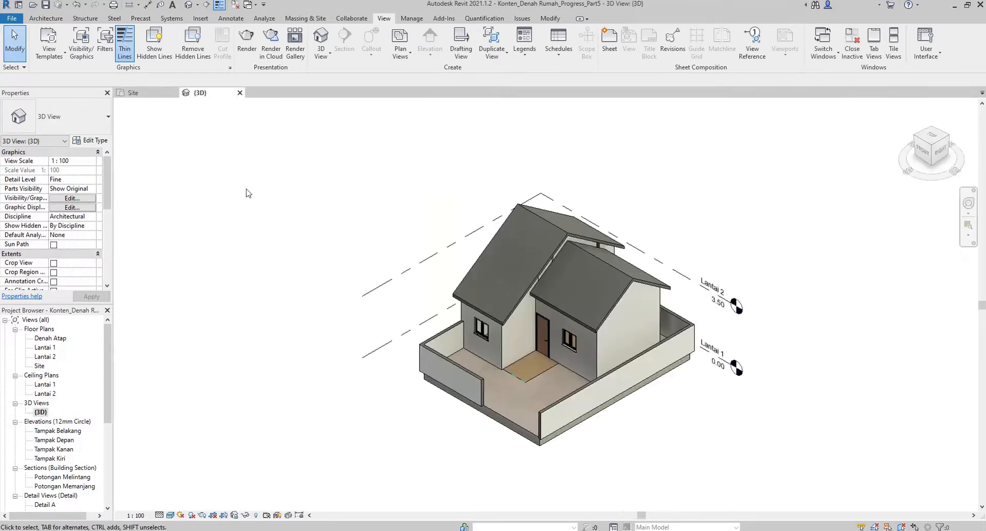
{"action": "left_click", "coordinate": [240, 92]}
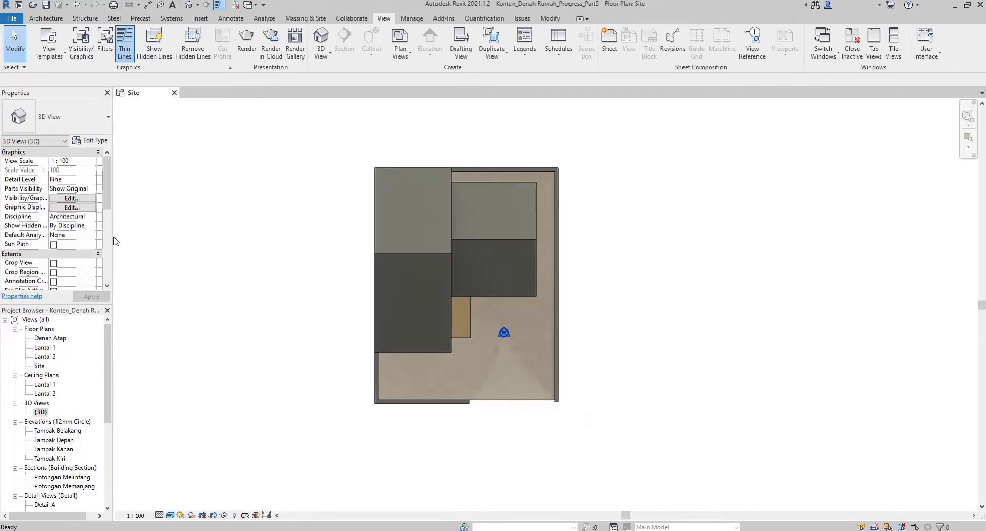
Duplicate the {3D} view and rename the copy as 3D Site Plan
{"action": "right_click", "coordinate": [41, 413]}
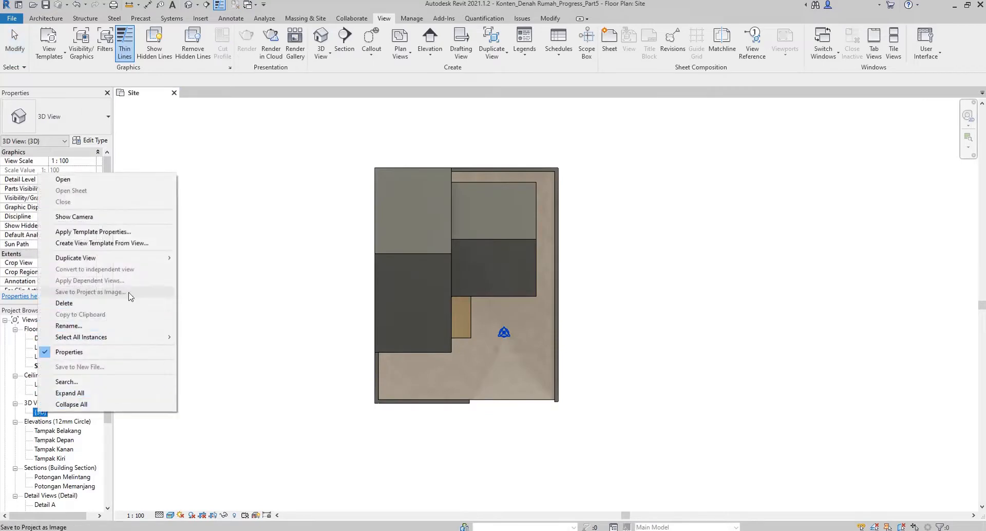
{"action": "mouse_move", "coordinate": [106, 258]}
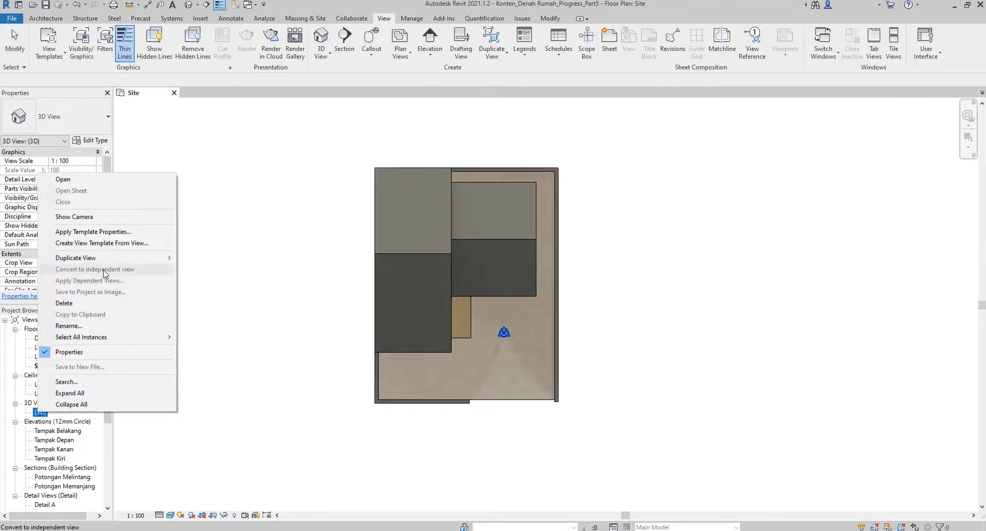
{"action": "left_click", "coordinate": [239, 273]}
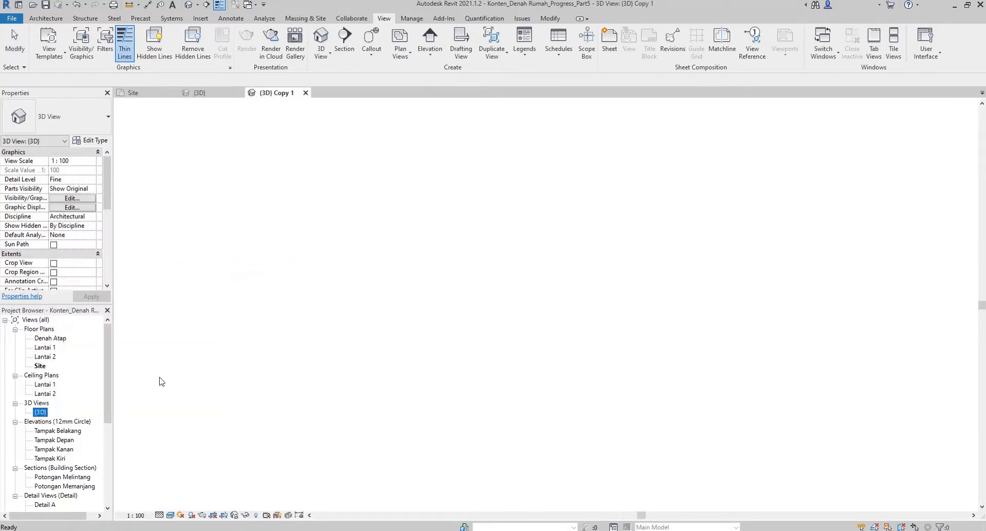
{"action": "right_click", "coordinate": [65, 425]}
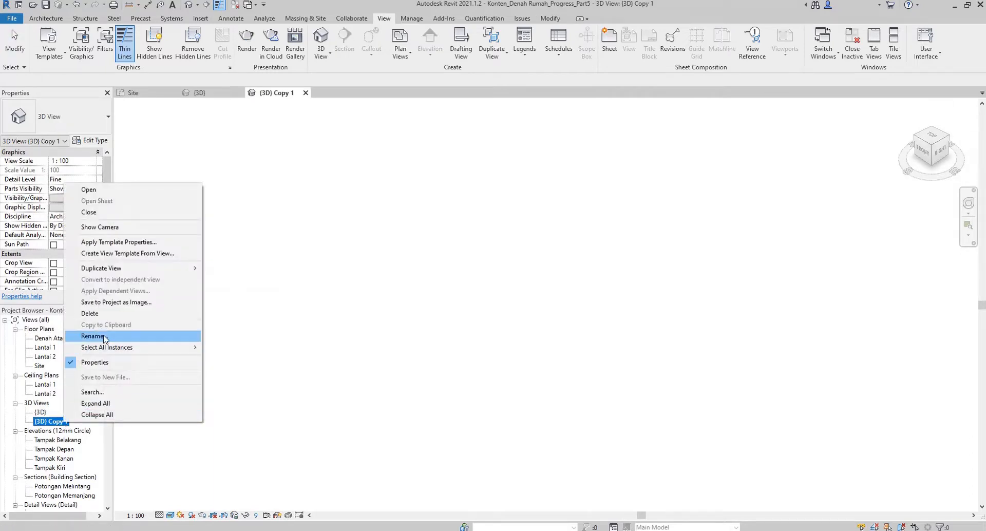
{"action": "left_click", "coordinate": [104, 339]}
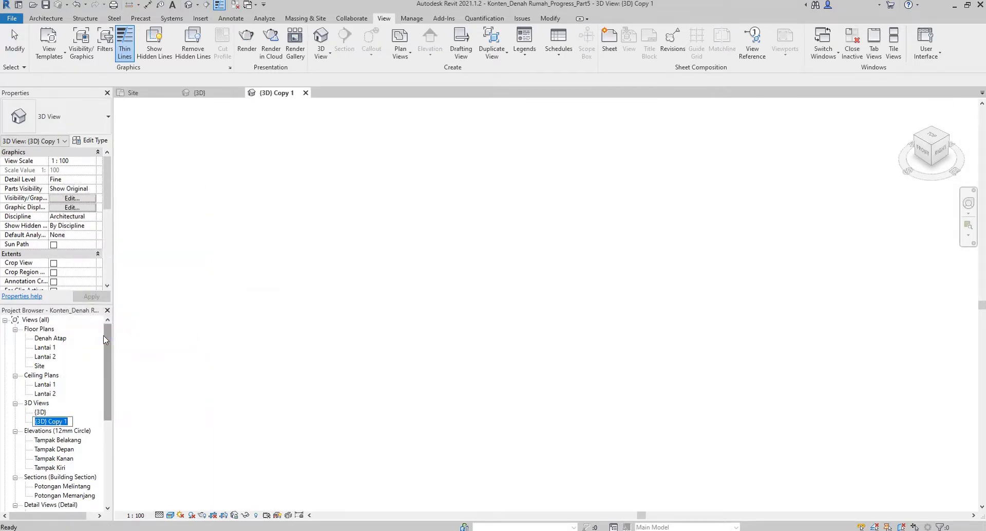
{"action": "type", "text": "3D Site Plan"}
{"action": "key", "text": "Return"}
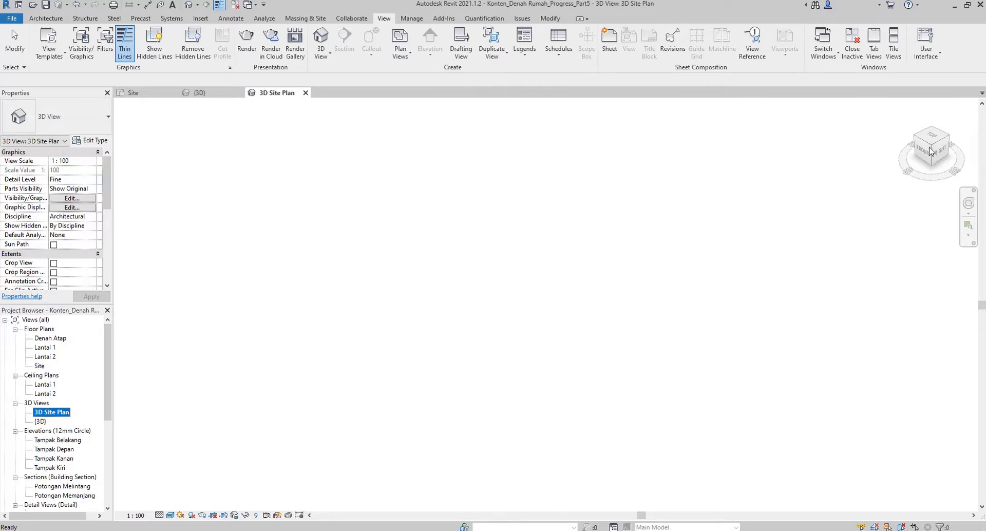
Close the original {3D} view, keeping 3D Site Plan open, and switch to the Site floor plan
{"action": "left_click", "coordinate": [805, 209]}
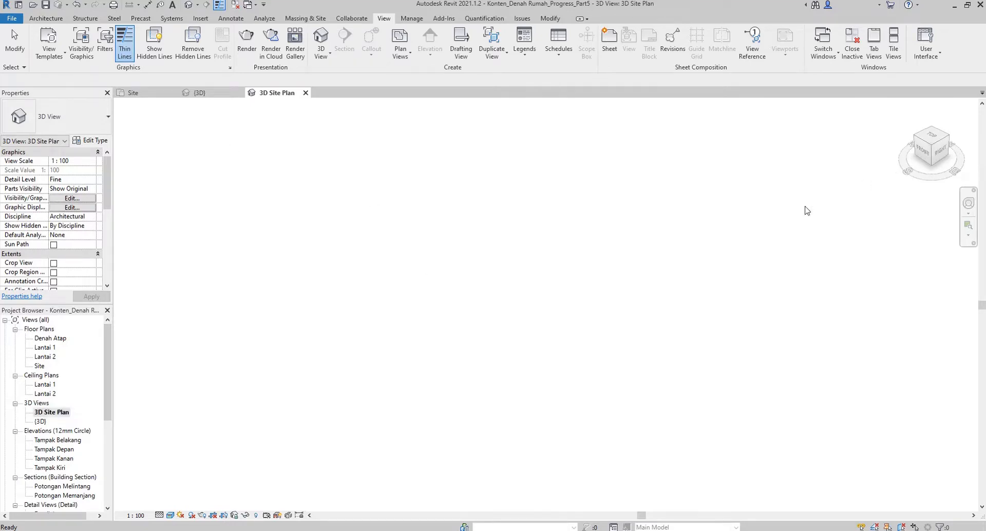
{"action": "left_click", "coordinate": [933, 149]}
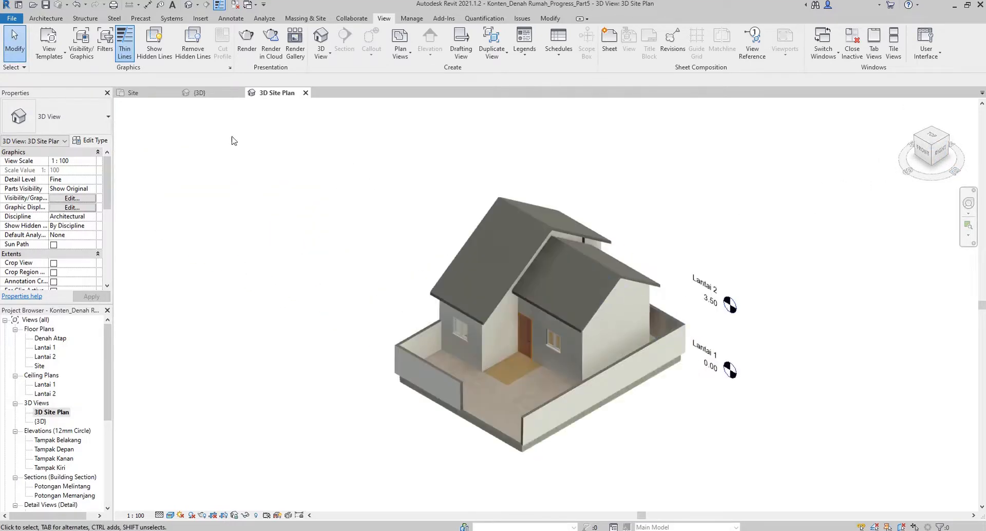
{"action": "left_click", "coordinate": [240, 93]}
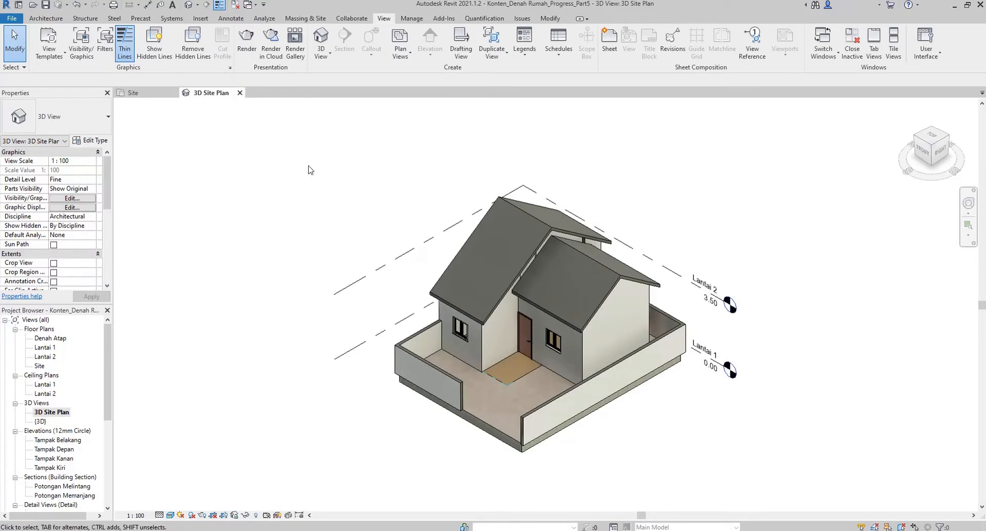
{"action": "key", "text": "ctrl+Tab"}
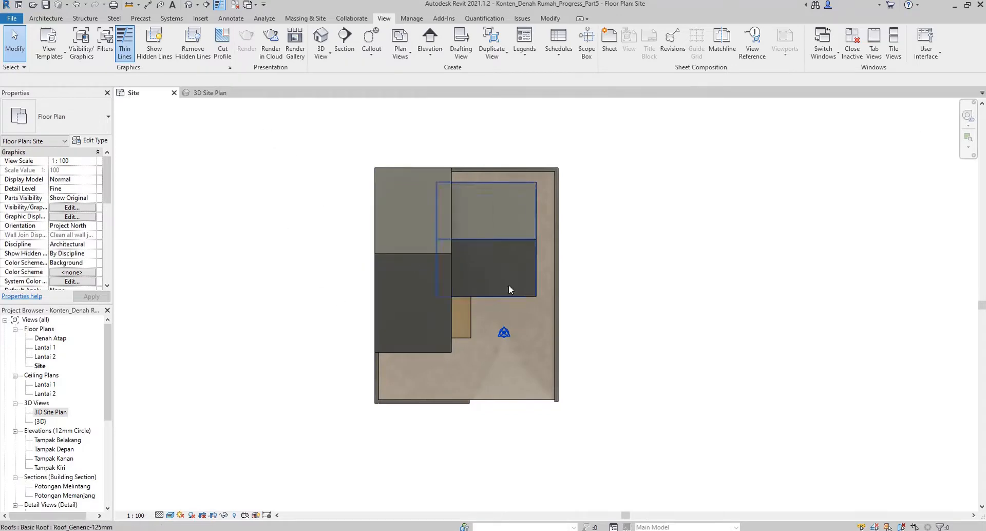
Hide the Lantai 1 and Lantai 2 level elements in the 3D Site Plan view
{"action": "left_click", "coordinate": [211, 93]}
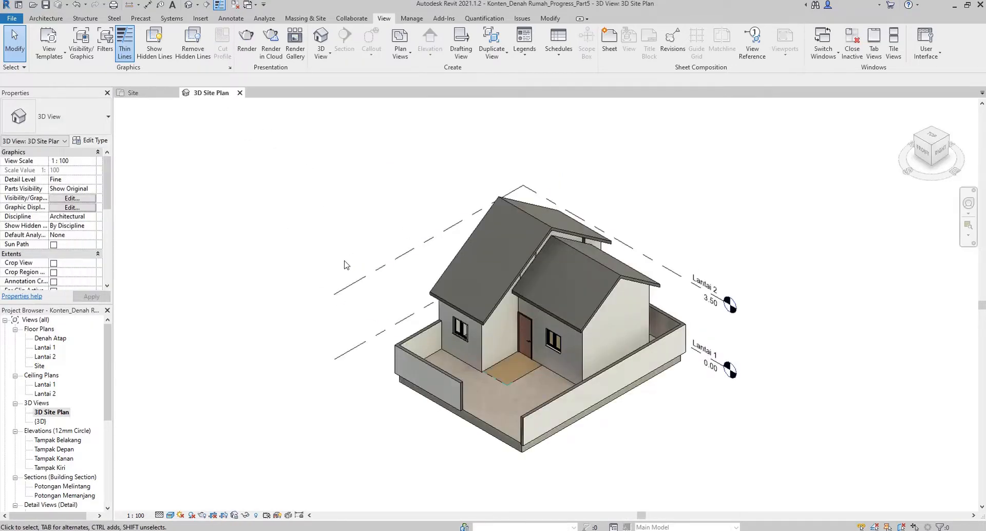
{"action": "left_click_drag", "start_coordinate": [358, 254], "coordinate": [318, 395]}
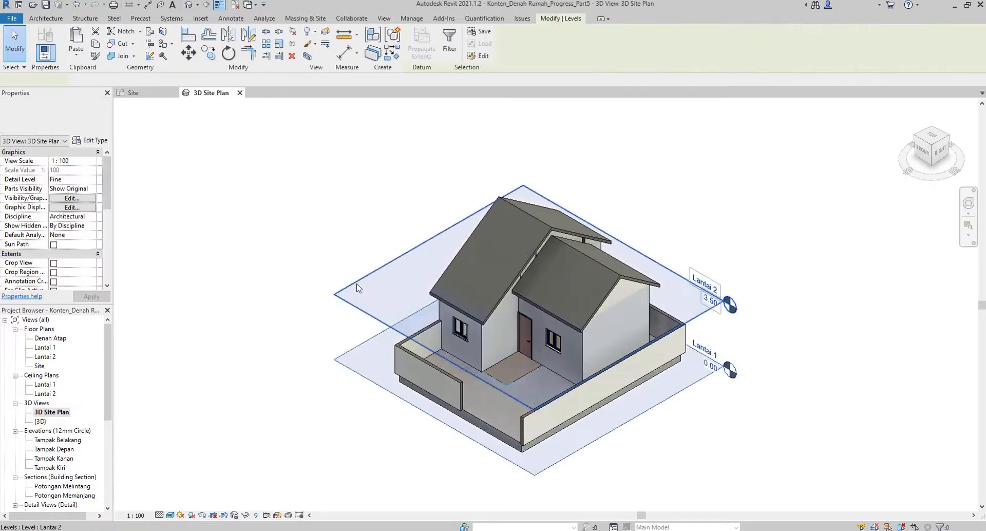
{"action": "right_click", "coordinate": [357, 281]}
{"action": "mouse_move", "coordinate": [478, 327]}
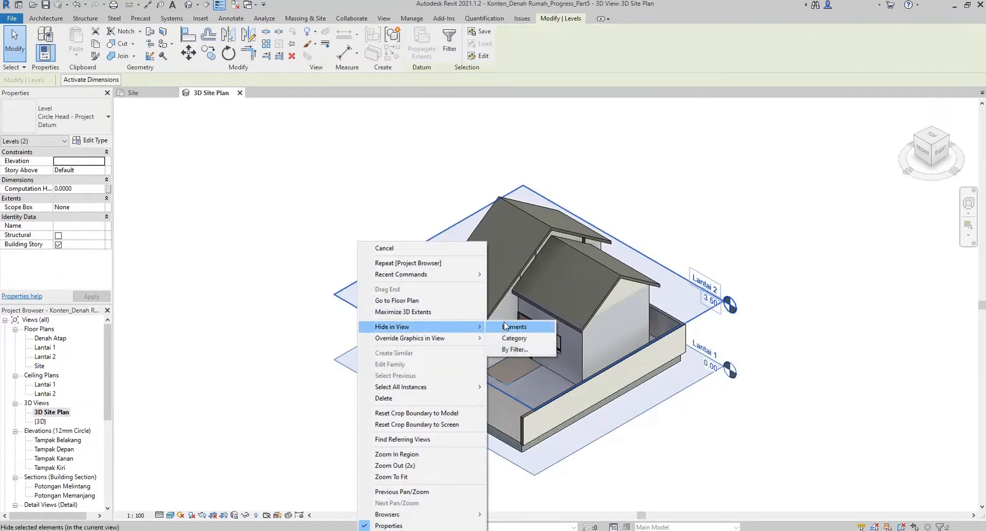
{"action": "left_click", "coordinate": [515, 328]}
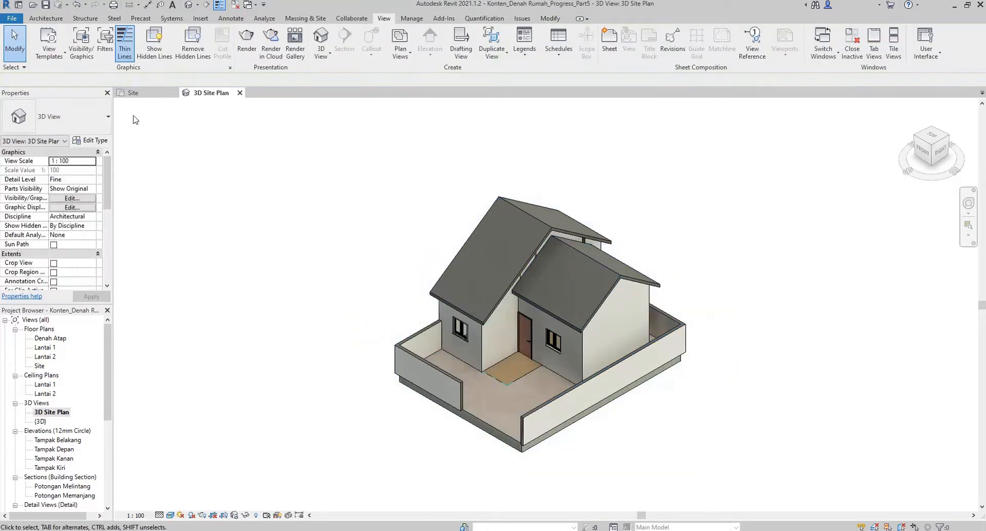
Select the whole house in the Site floor plan, filtering out the Survey Point and Project Base Point
{"action": "left_click", "coordinate": [140, 96]}
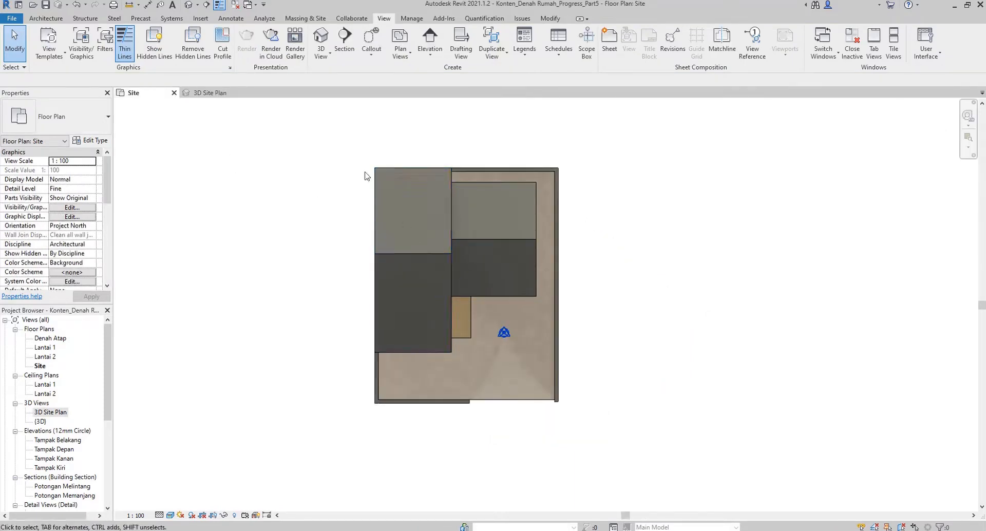
{"action": "scroll", "coordinate": [549, 226], "scroll_direction": "down", "scroll_amount": 1}
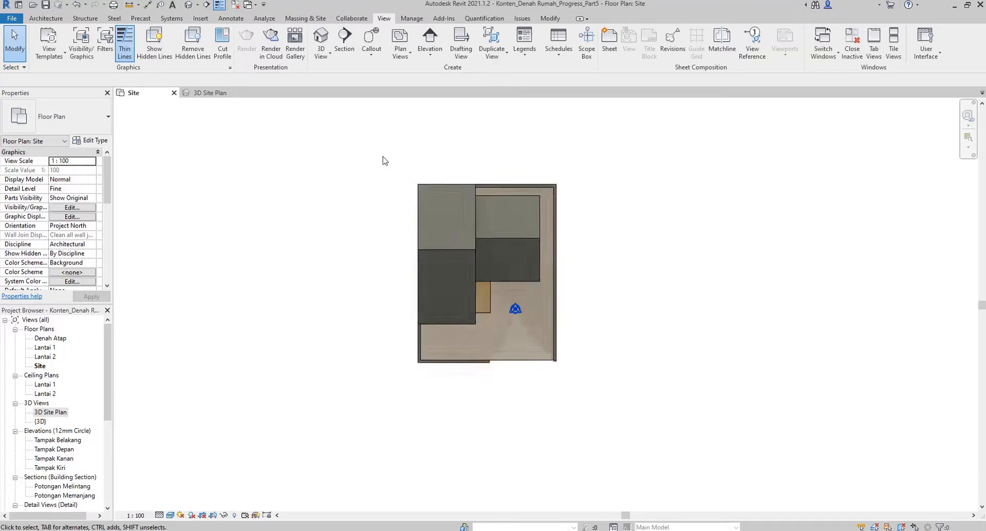
{"action": "left_click_drag", "start_coordinate": [383, 157], "coordinate": [660, 411]}
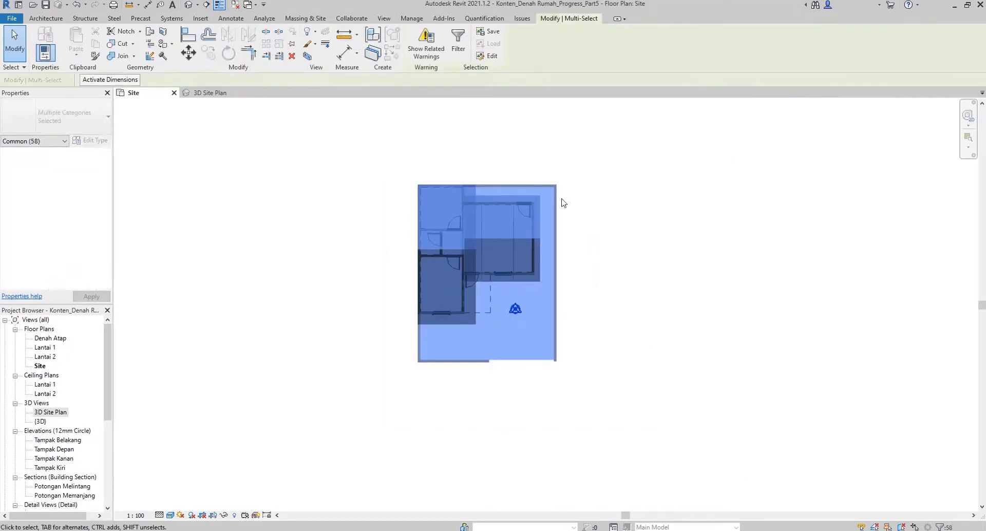
{"action": "left_click", "coordinate": [457, 53]}
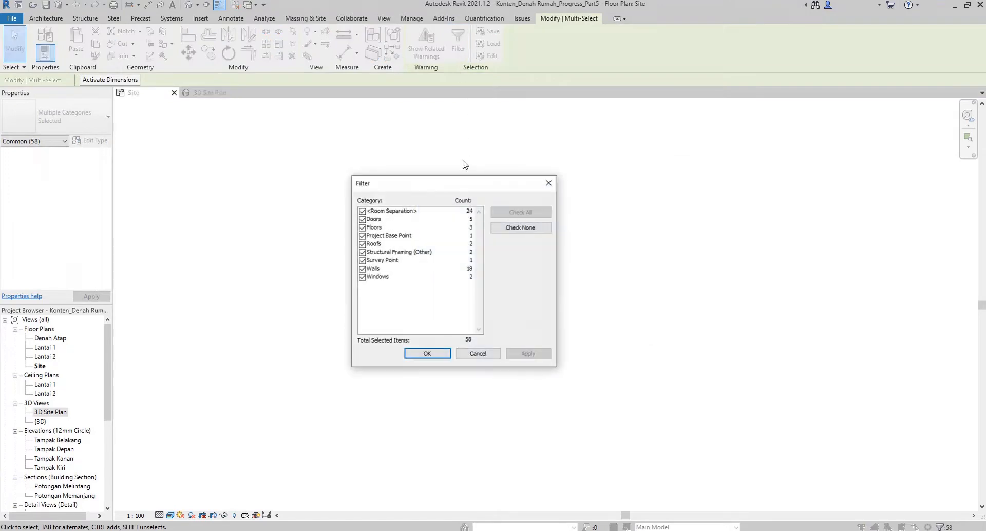
{"action": "left_click_drag", "start_coordinate": [464, 183], "coordinate": [318, 177]}
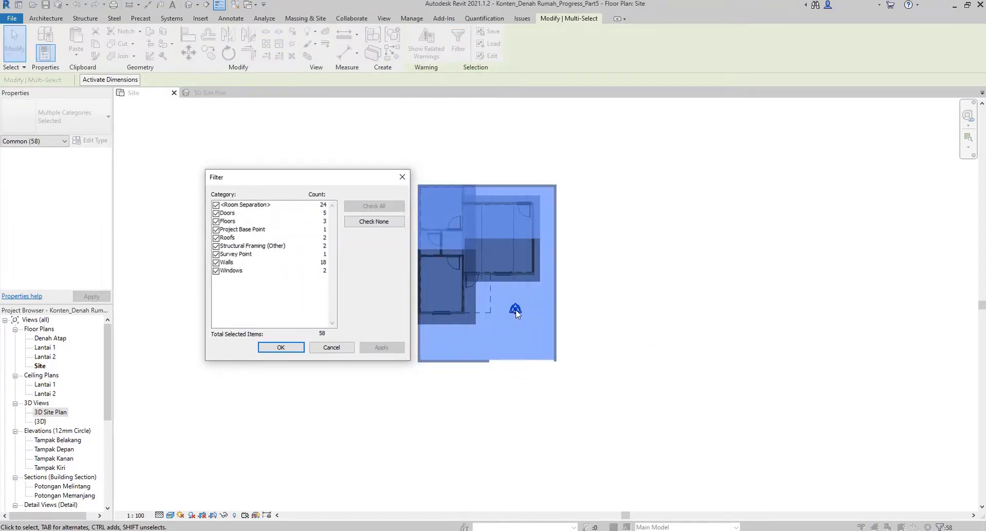
{"action": "left_click", "coordinate": [216, 254]}
{"action": "left_click", "coordinate": [216, 230]}
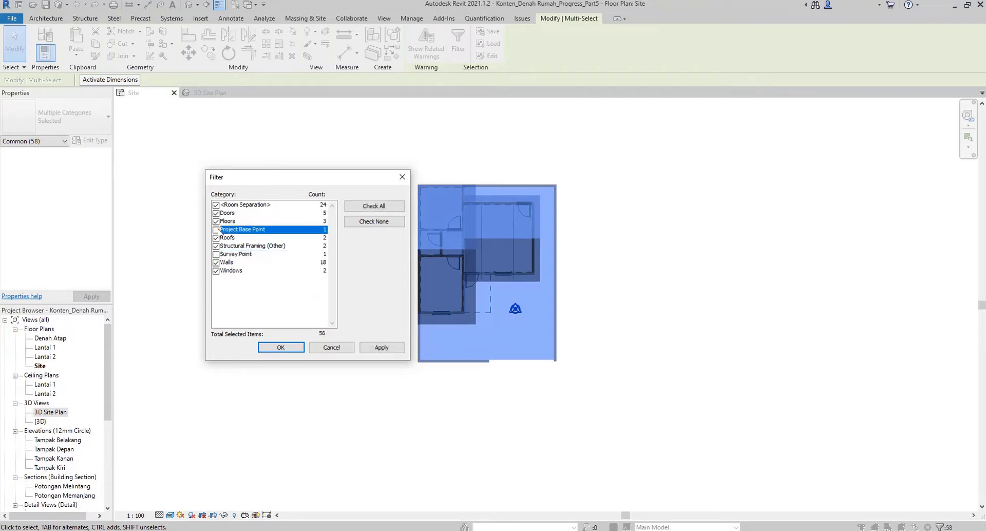
{"action": "left_click", "coordinate": [281, 347]}
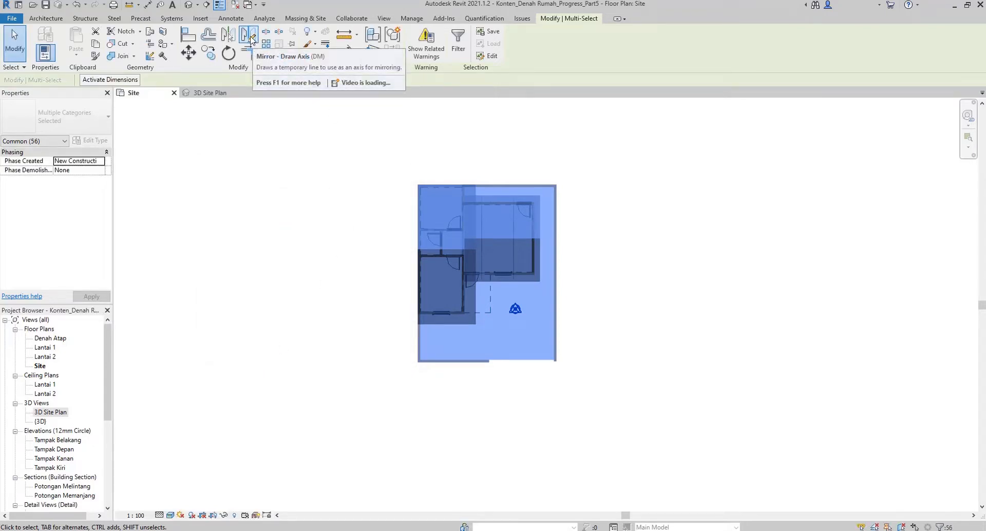
Mirror a copy of the selected house about a vertical axis drawn along the lot's left edge
{"action": "left_click", "coordinate": [251, 39]}
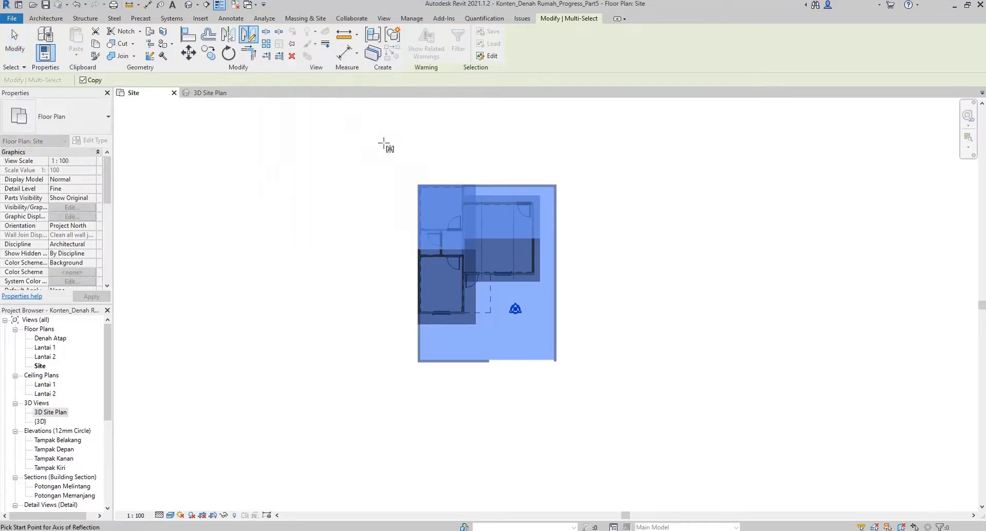
{"action": "scroll", "coordinate": [402, 167], "scroll_direction": "up", "scroll_amount": 3}
{"action": "left_click", "coordinate": [439, 208]}
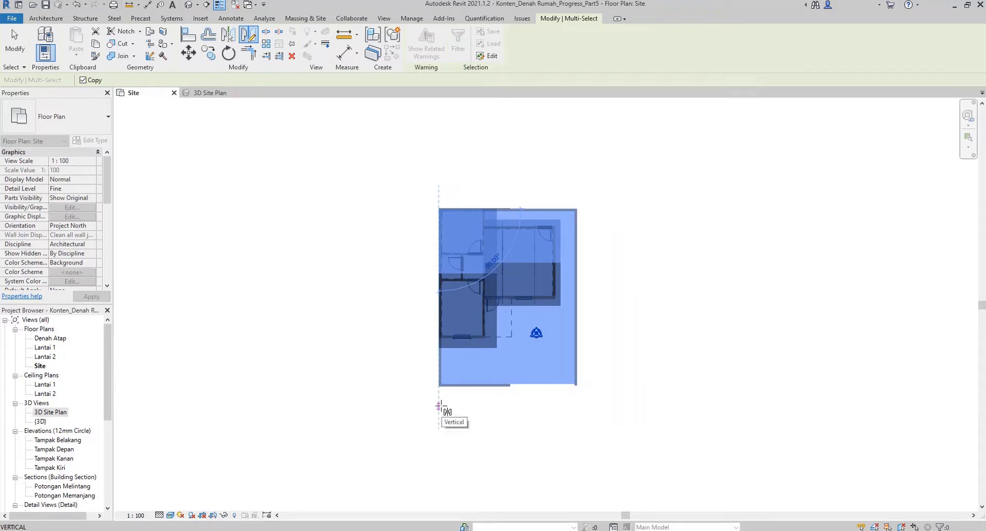
{"action": "left_click", "coordinate": [439, 406]}
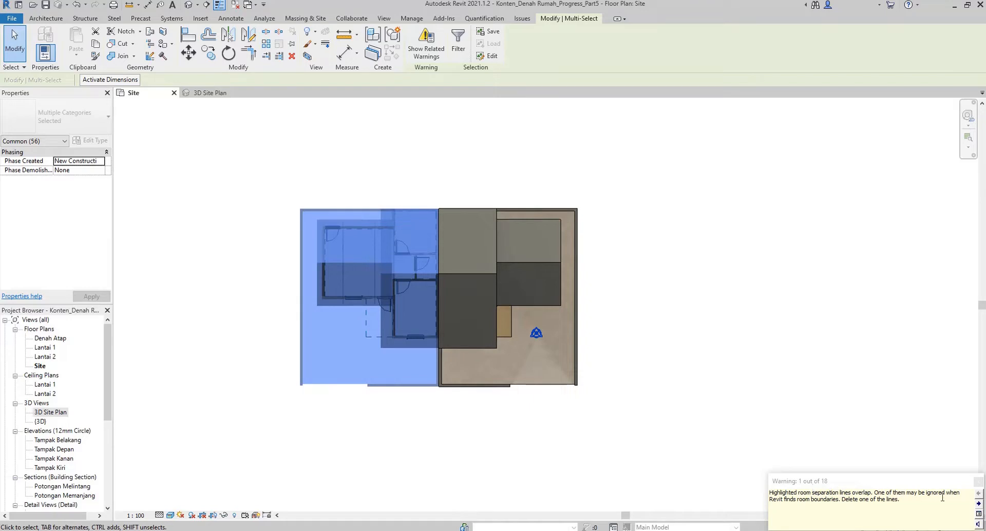
{"action": "left_click", "coordinate": [978, 483]}
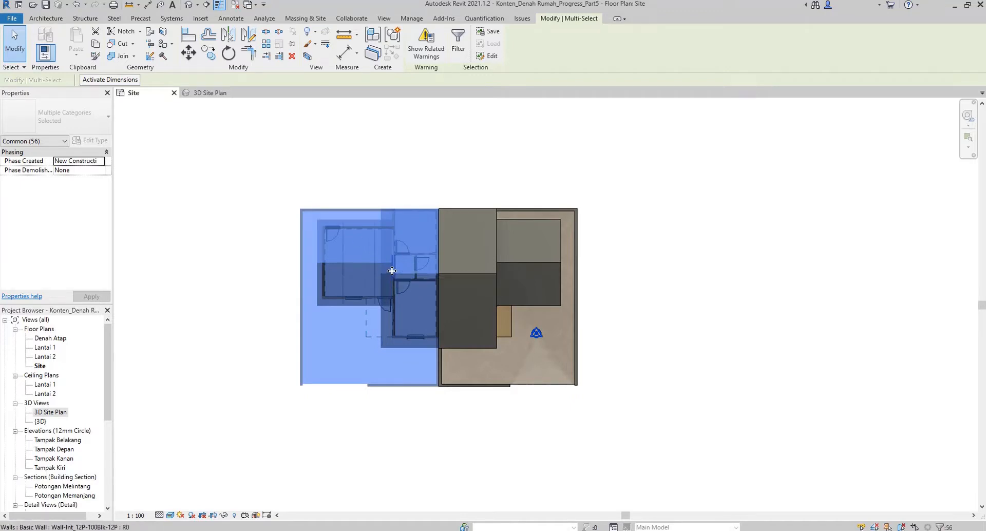
Group the mirrored house elements into a model group named Contoh
{"action": "right_click", "coordinate": [383, 239]}
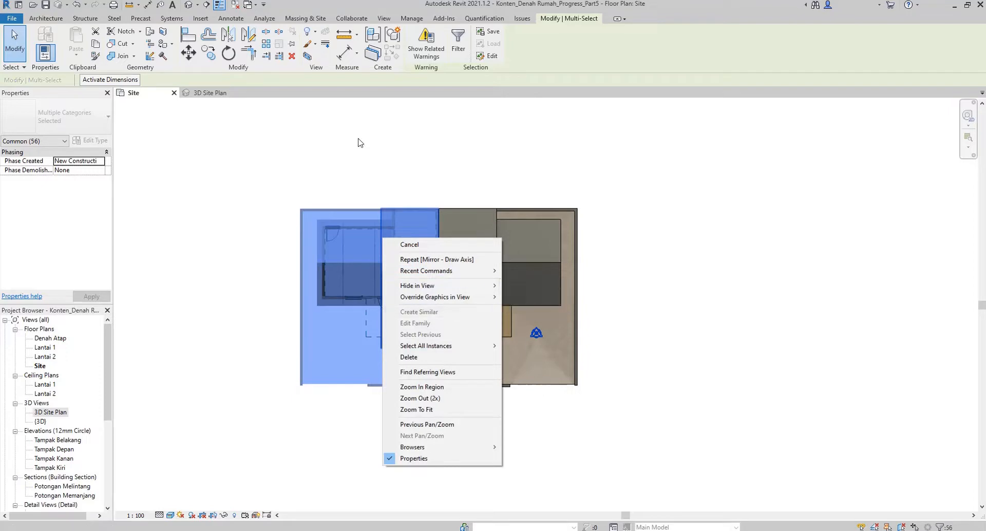
{"action": "left_click", "coordinate": [395, 43]}
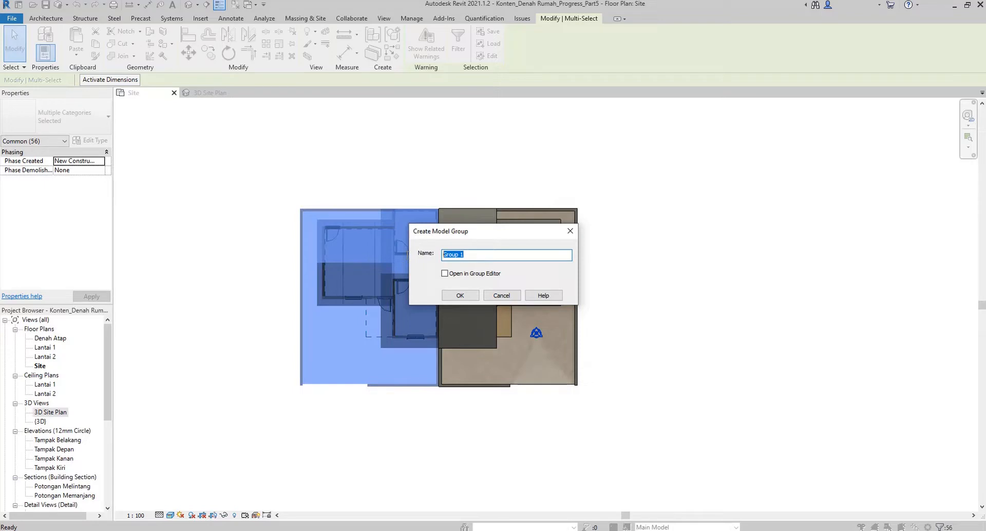
{"action": "type", "text": "Contoh"}
{"action": "key", "text": "Return"}
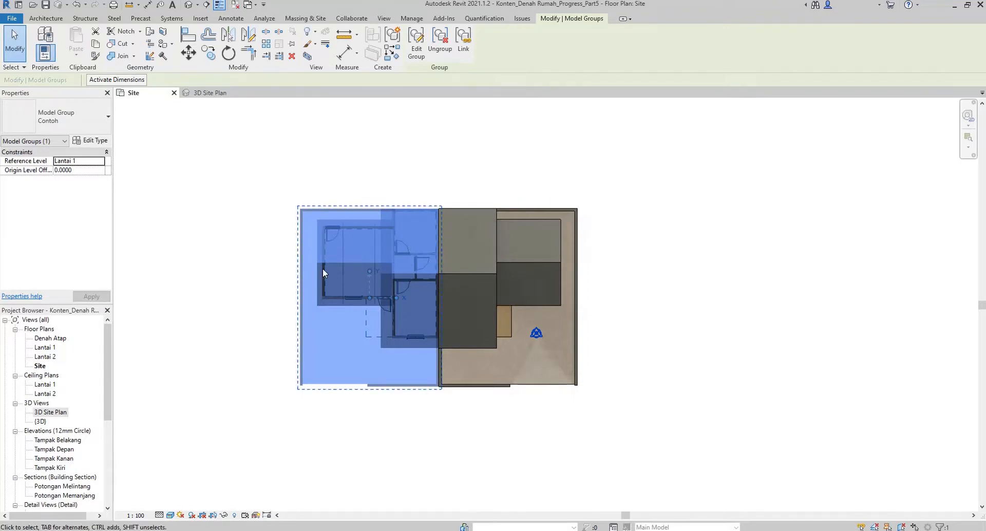
Copy the Contoh group from its upper-left outer wall corner to the upper-right outer wall corner of the original house's lot
{"action": "left_click", "coordinate": [211, 53]}
{"action": "scroll", "coordinate": [304, 216], "scroll_direction": "up", "scroll_amount": 5}
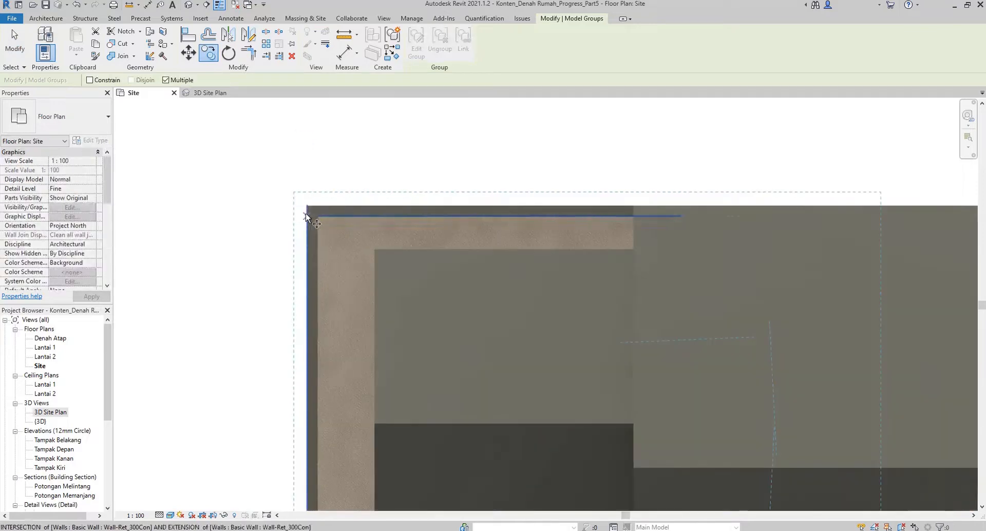
{"action": "left_click", "coordinate": [308, 205]}
{"action": "scroll", "coordinate": [312, 207], "scroll_direction": "down", "scroll_amount": 3}
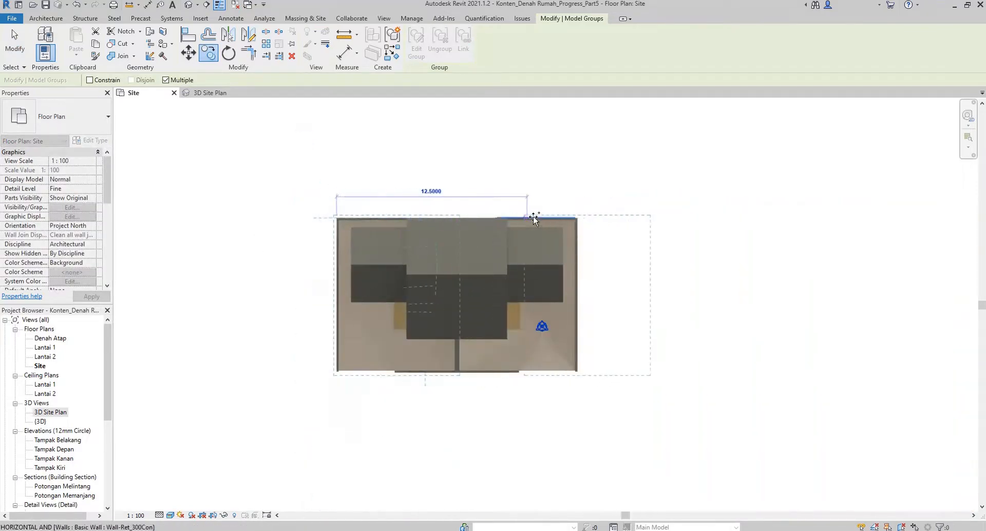
{"action": "scroll", "coordinate": [563, 216], "scroll_direction": "up", "scroll_amount": 4}
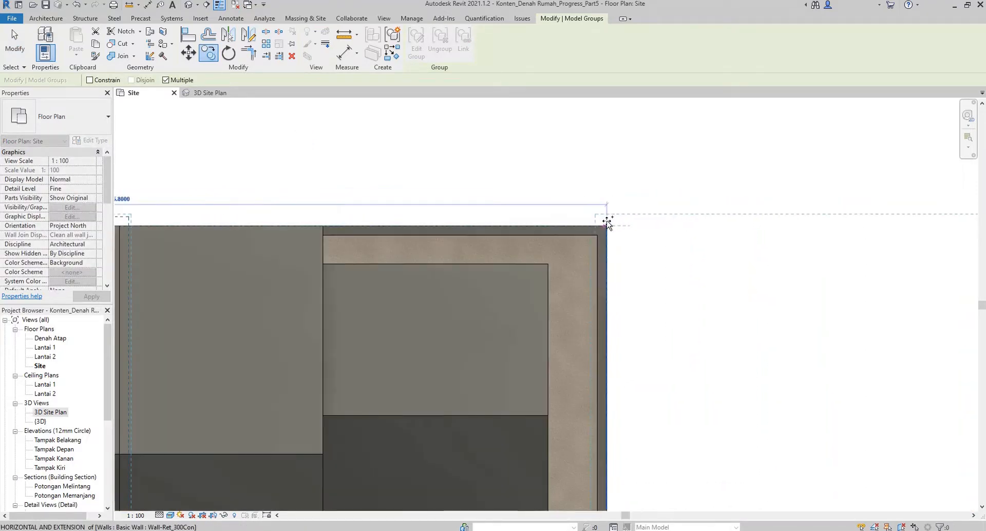
{"action": "left_click", "coordinate": [607, 222]}
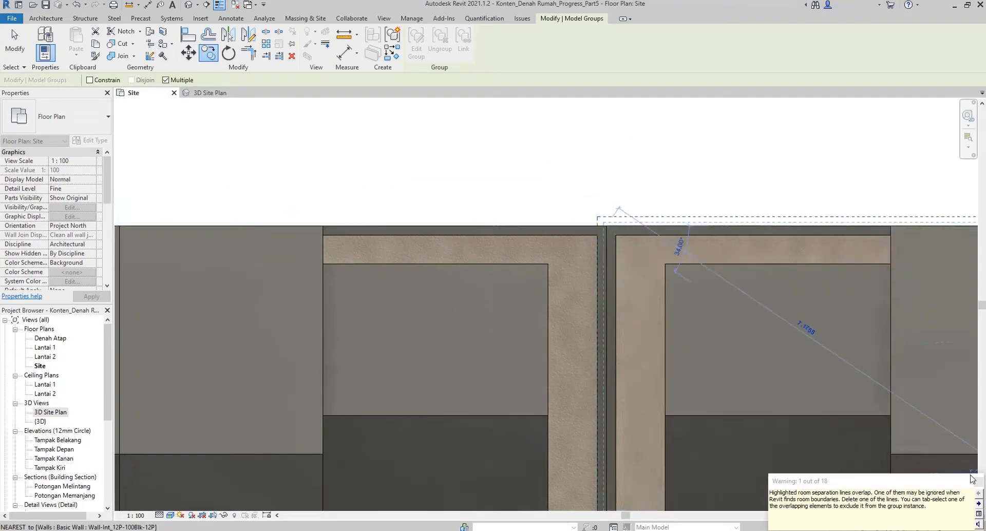
{"action": "left_click", "coordinate": [979, 481]}
{"action": "key", "text": "Escape"}
{"action": "key", "text": "Escape"}
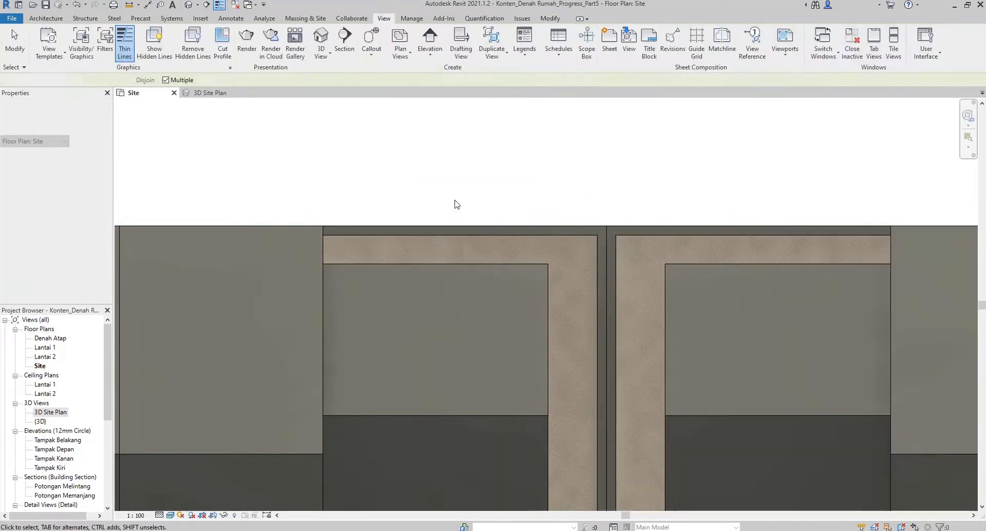
Examine the row of houses from the front in the 3D Site Plan view
{"action": "scroll", "coordinate": [441, 226], "scroll_direction": "down", "scroll_amount": 6}
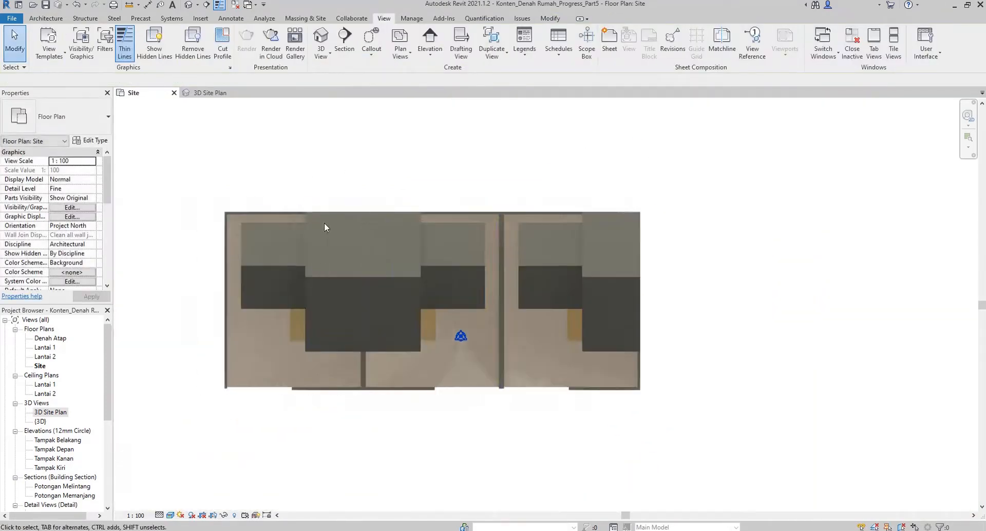
{"action": "left_click", "coordinate": [212, 92]}
{"action": "middle_click_drag", "start_coordinate": [534, 257], "coordinate": [547, 356], "text": "shift"}
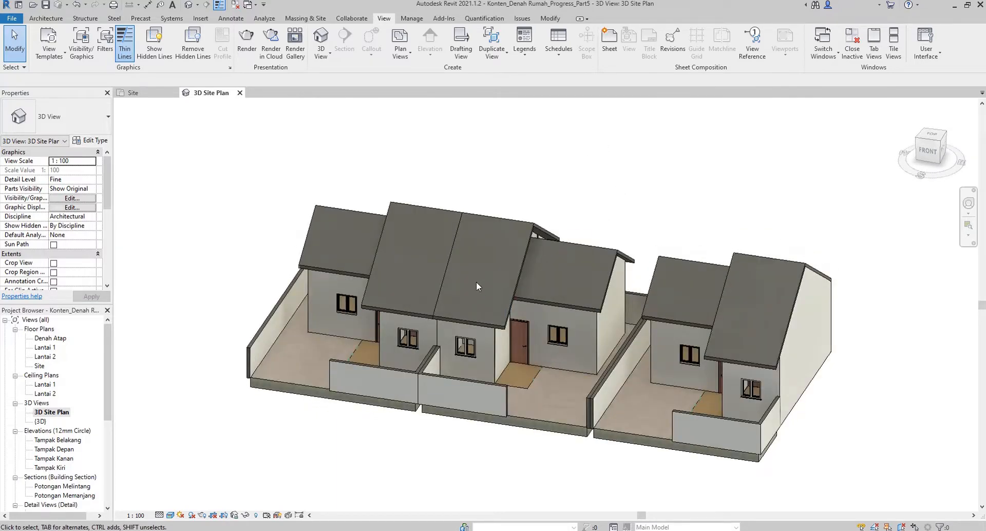
Rename the Site floor plan view as Site Plan
{"action": "left_click", "coordinate": [145, 91]}
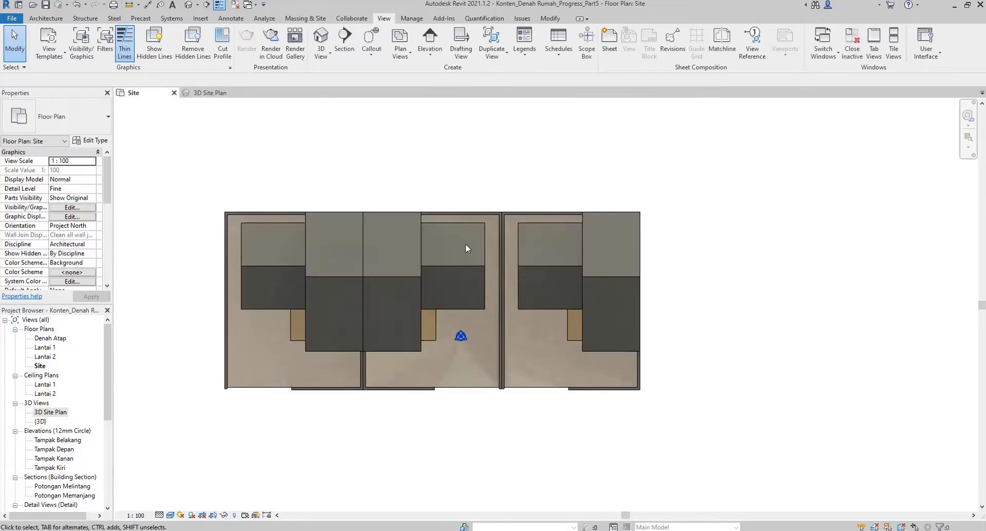
{"action": "middle_click_drag", "start_coordinate": [467, 248], "coordinate": [543, 181]}
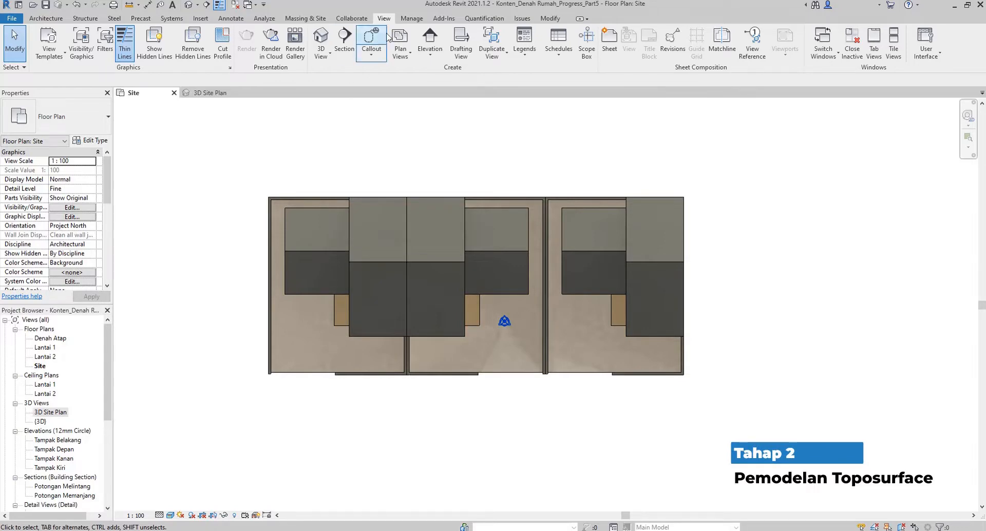
{"action": "left_click", "coordinate": [290, 19]}
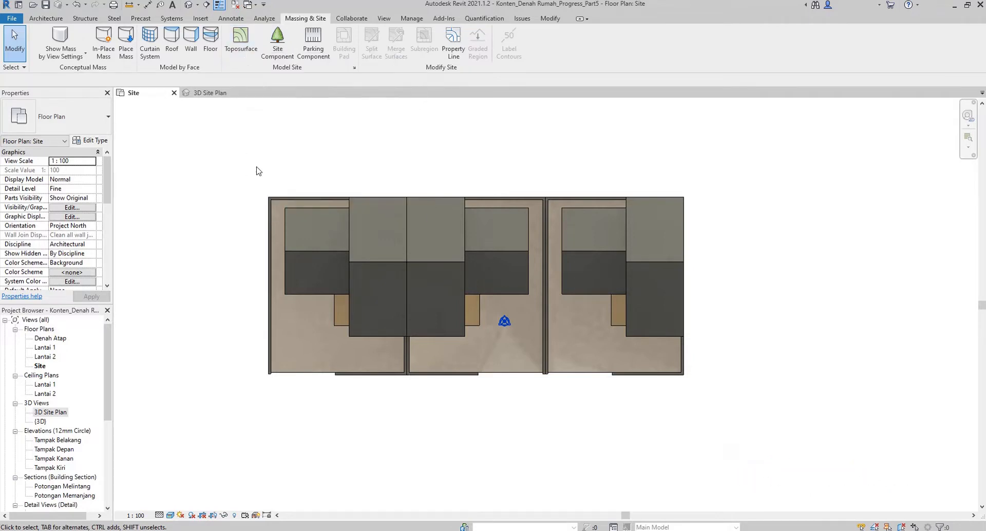
{"action": "scroll", "coordinate": [453, 176], "scroll_direction": "down", "scroll_amount": 4}
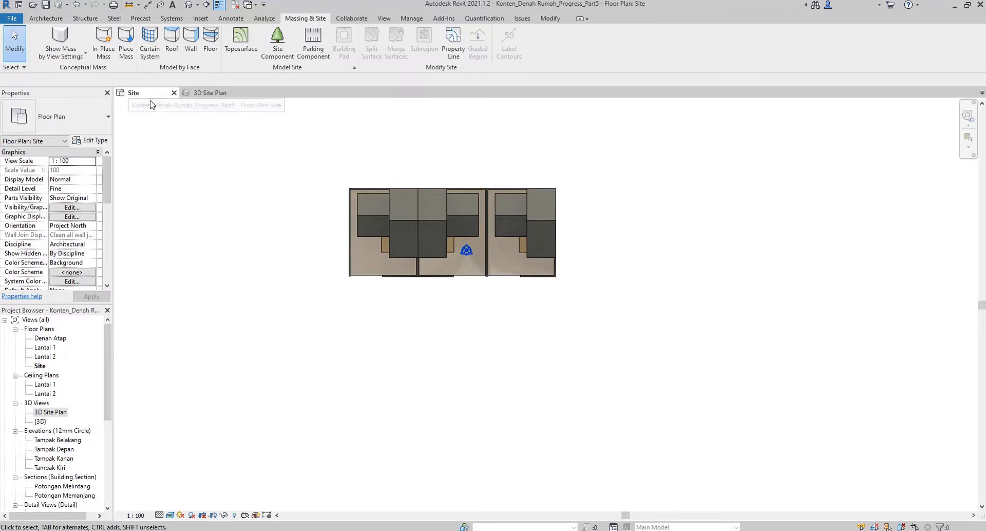
{"action": "right_click", "coordinate": [44, 366]}
{"action": "left_click", "coordinate": [94, 277]}
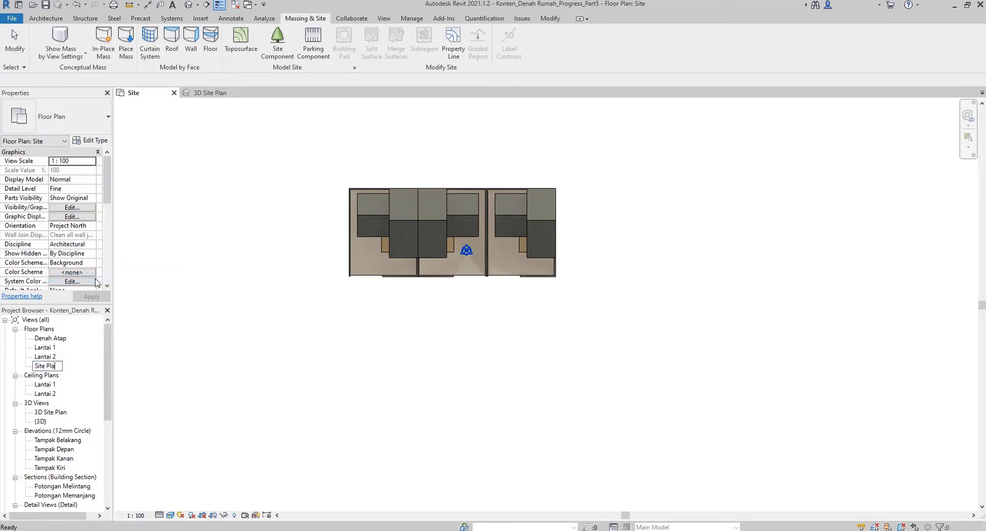
{"action": "type", "text": "Plan"}
{"action": "key", "text": "Return"}
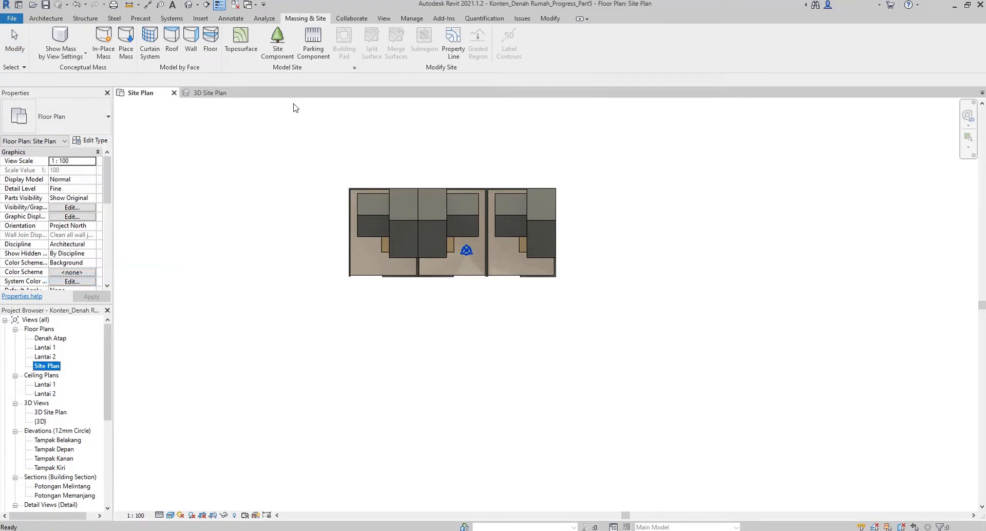
Create a rectangular toposurface from four points around the row of houses at elevation -0.01, and check it in the 3D Site Plan view
{"action": "left_click", "coordinate": [241, 44]}
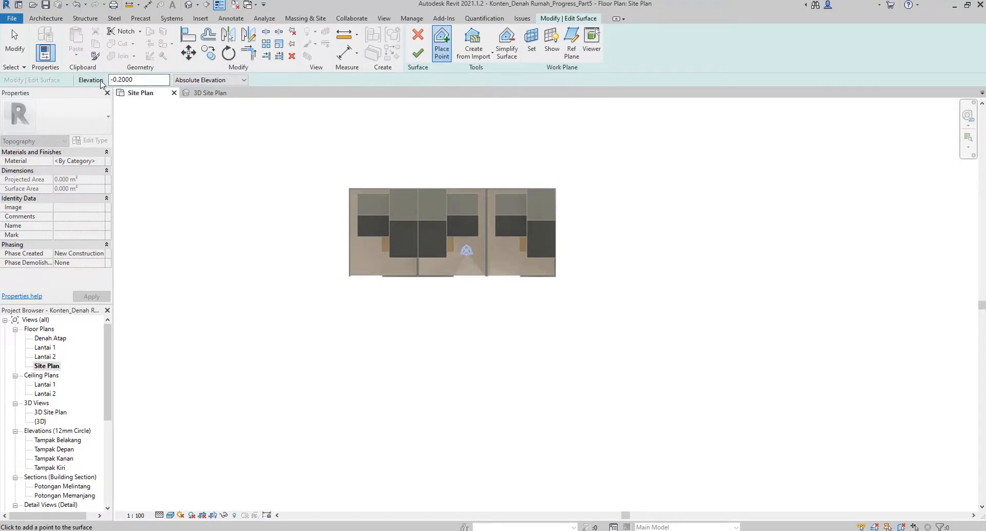
{"action": "left_click", "coordinate": [126, 80]}
{"action": "left_click", "coordinate": [251, 119]}
{"action": "left_click", "coordinate": [255, 394]}
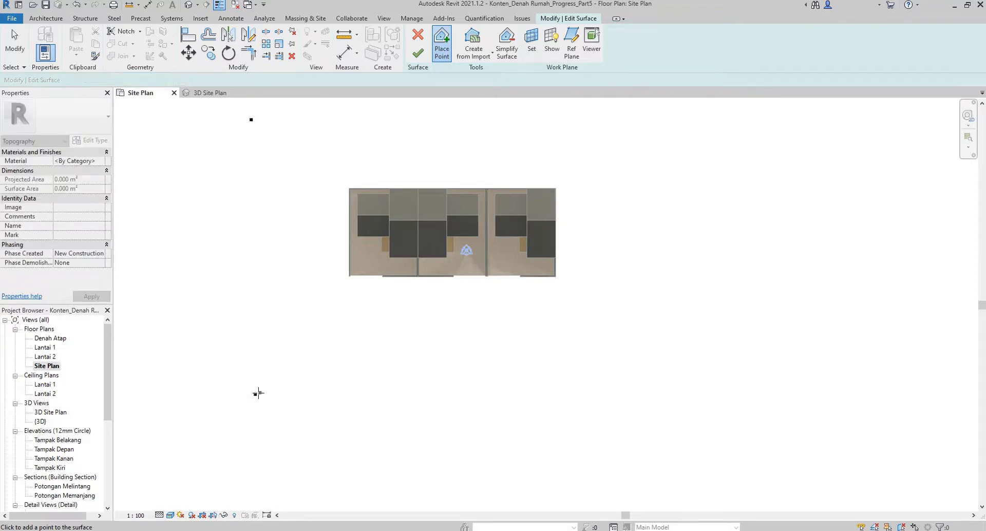
{"action": "left_click", "coordinate": [639, 392]}
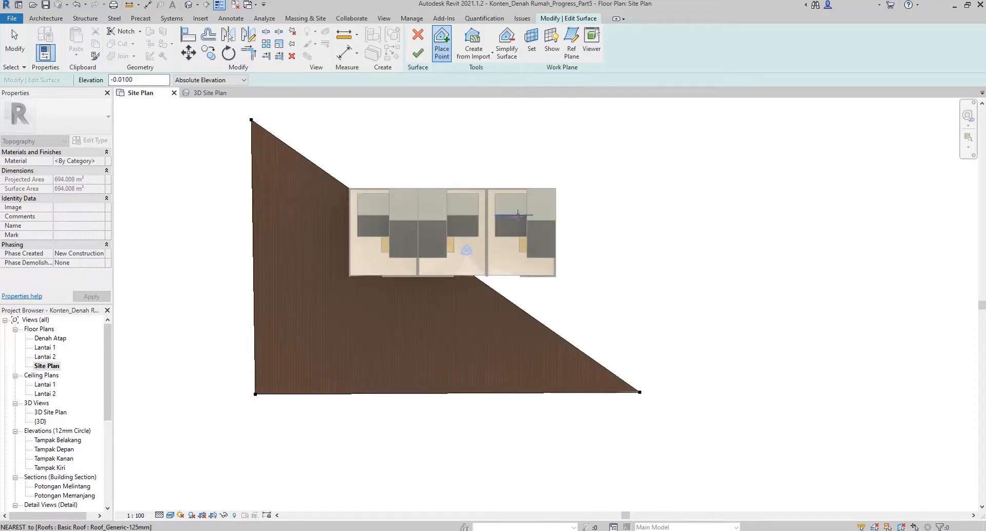
{"action": "left_click", "coordinate": [640, 120]}
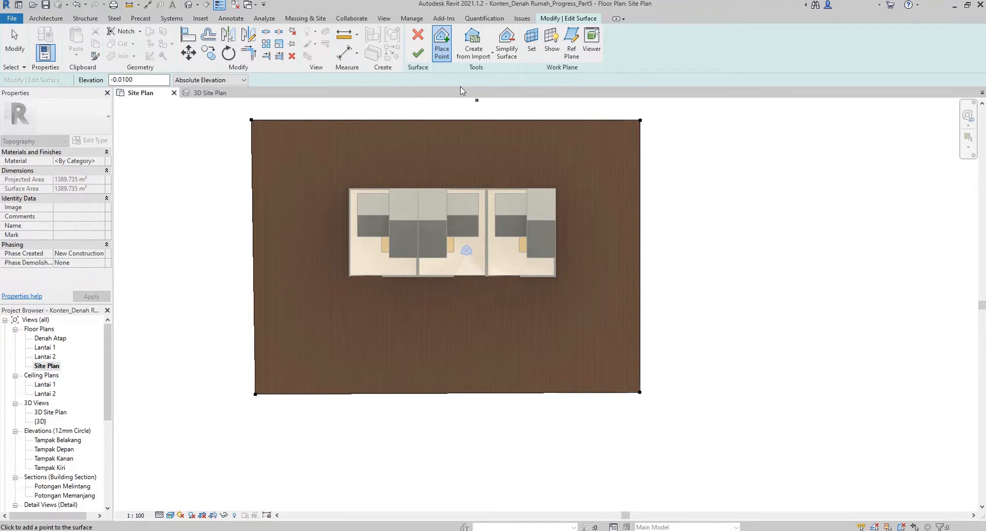
{"action": "left_click", "coordinate": [422, 56]}
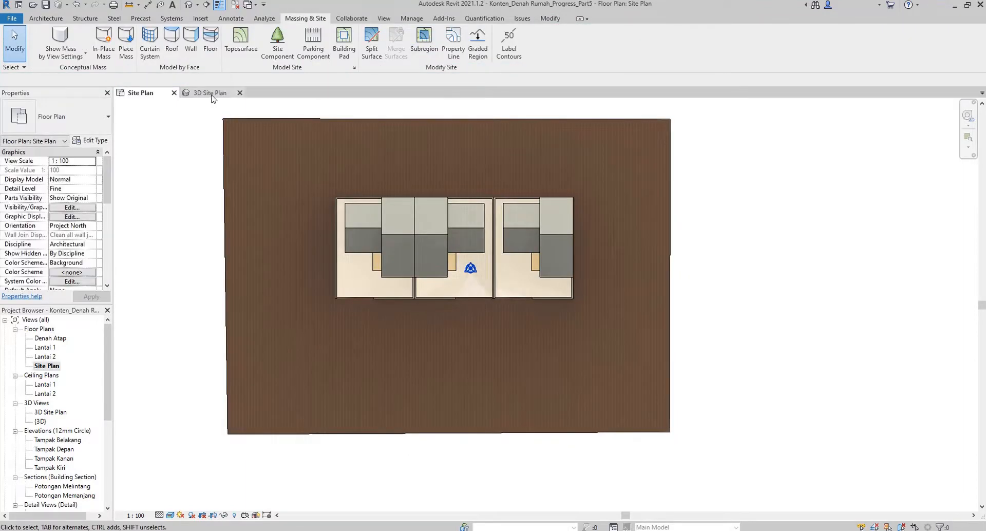
{"action": "left_click", "coordinate": [211, 93]}
{"action": "middle_click_drag", "start_coordinate": [433, 257], "coordinate": [386, 339], "text": "shift"}
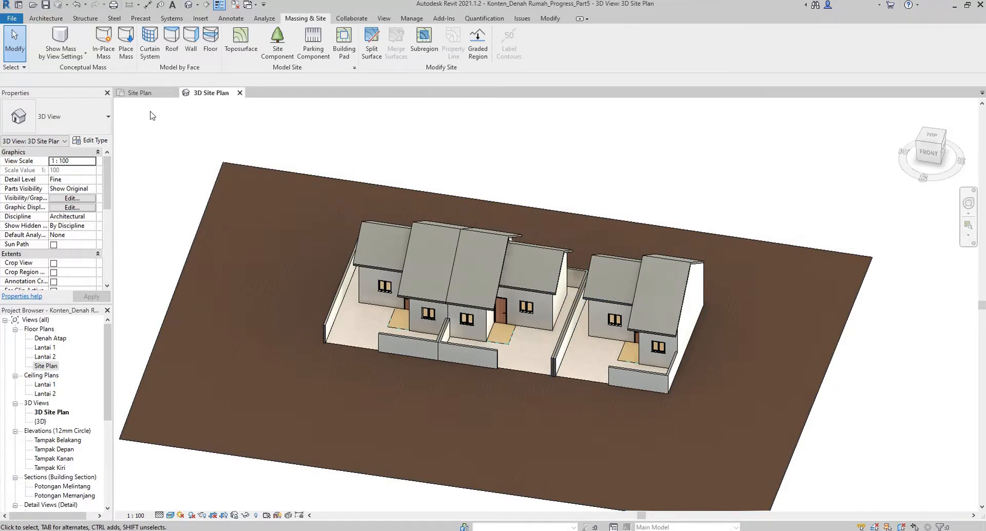
In the Site Plan view, draw a horizontal detail line about 30.1 m long along the houses' front wall, past the toposurface's right edge
{"action": "left_click", "coordinate": [143, 93]}
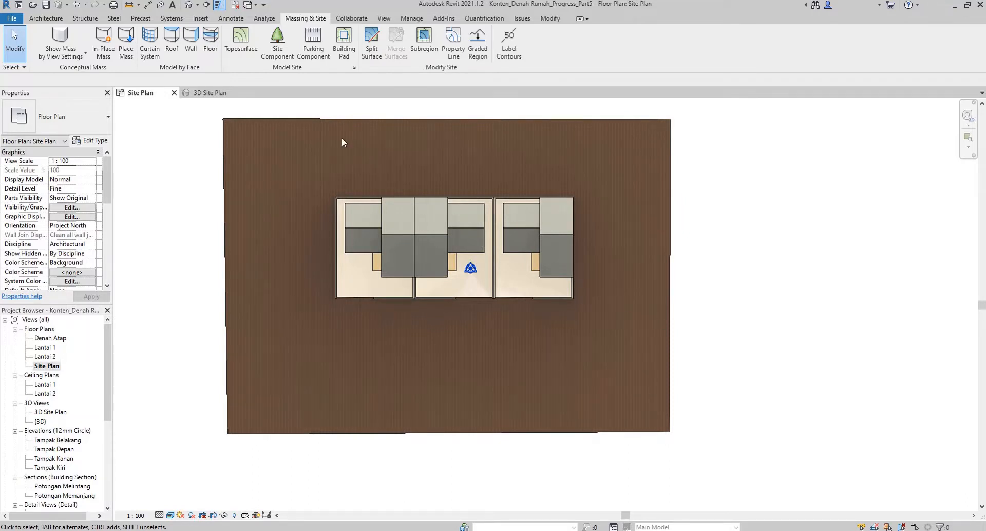
{"action": "left_click", "coordinate": [230, 18]}
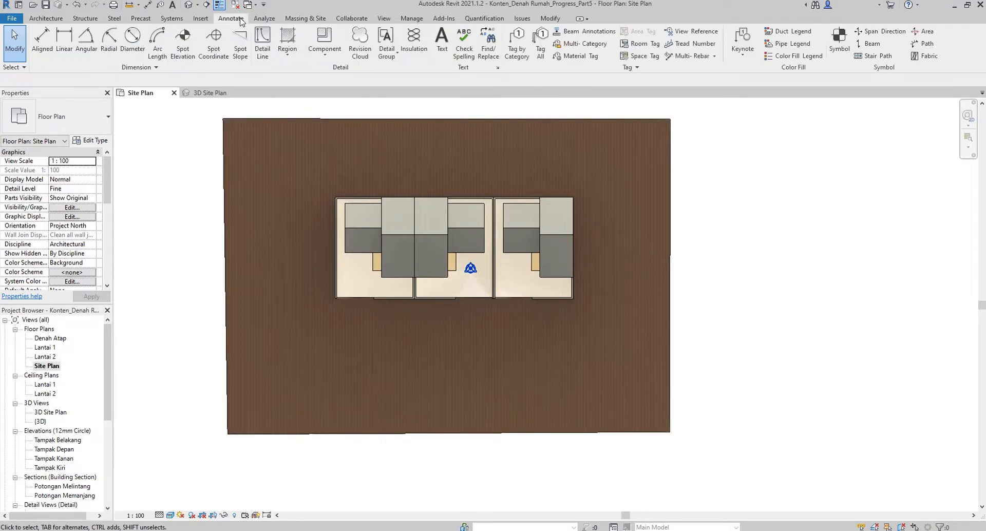
{"action": "left_click", "coordinate": [265, 56]}
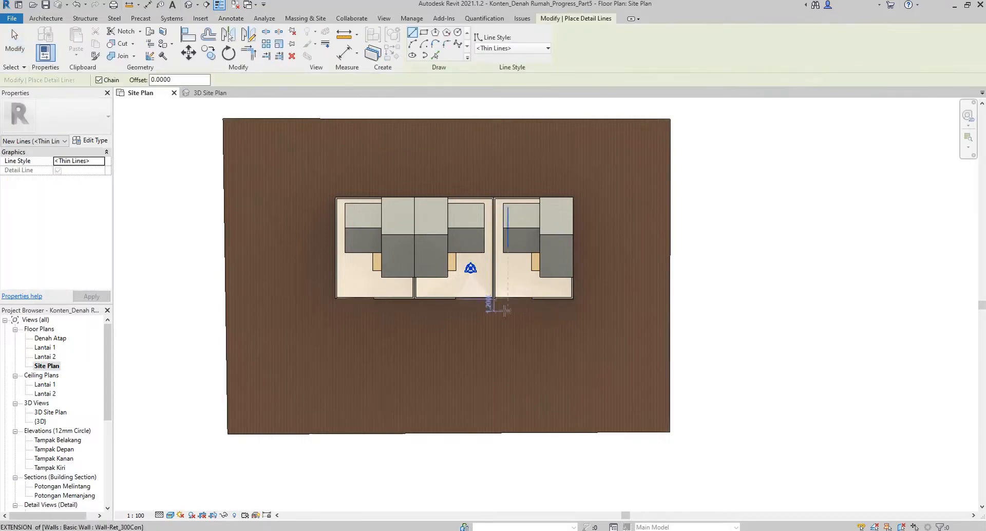
{"action": "scroll", "coordinate": [528, 314], "scroll_direction": "up", "scroll_amount": 5}
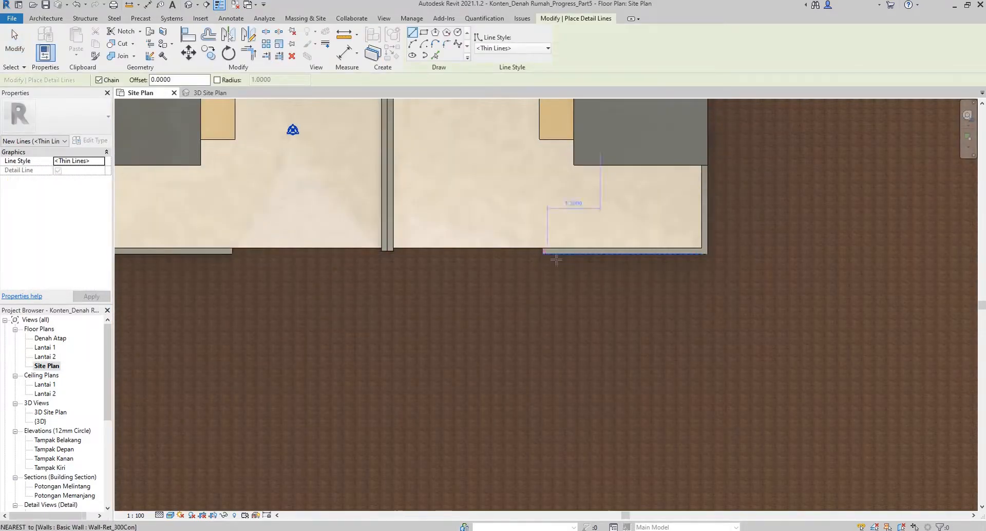
{"action": "scroll", "coordinate": [557, 260], "scroll_direction": "down", "scroll_amount": 3}
{"action": "scroll", "coordinate": [383, 260], "scroll_direction": "up", "scroll_amount": 4}
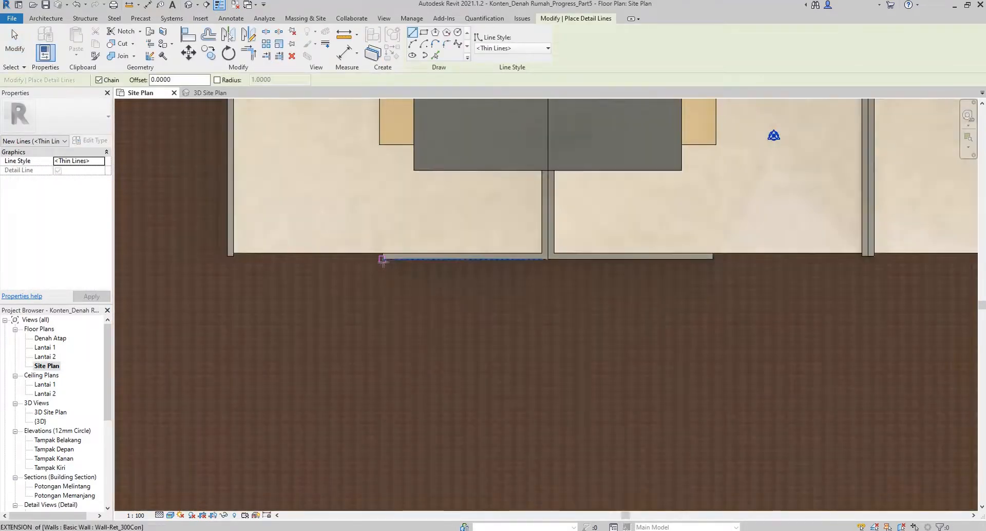
{"action": "left_click", "coordinate": [384, 260]}
{"action": "scroll", "coordinate": [380, 263], "scroll_direction": "down", "scroll_amount": 4}
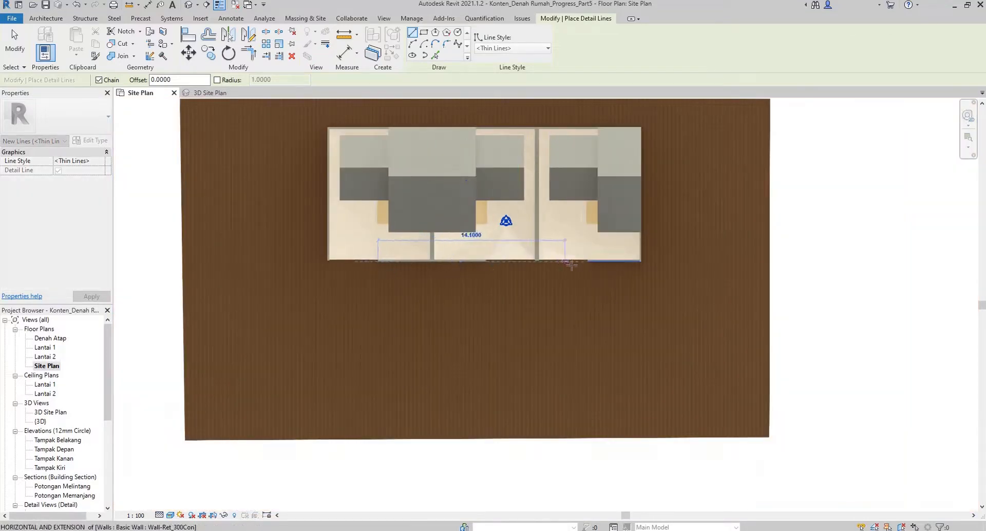
{"action": "left_click", "coordinate": [780, 262]}
{"action": "scroll", "coordinate": [780, 262], "scroll_direction": "up", "scroll_amount": 1}
{"action": "key", "text": "Escape"}
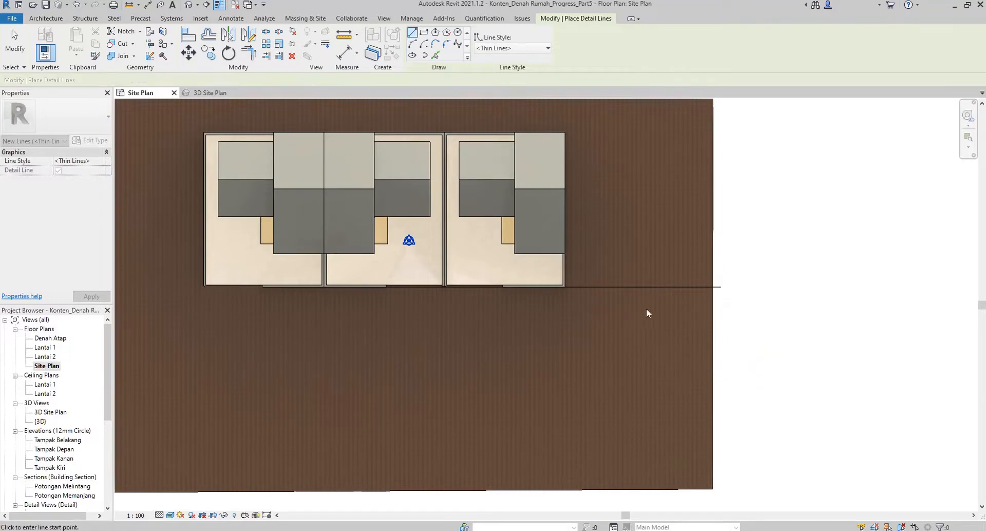
{"action": "key", "text": "Escape"}
Move the horizontal detail line 1 m straight down, away from the houses' front wall
{"action": "left_click", "coordinate": [667, 286]}
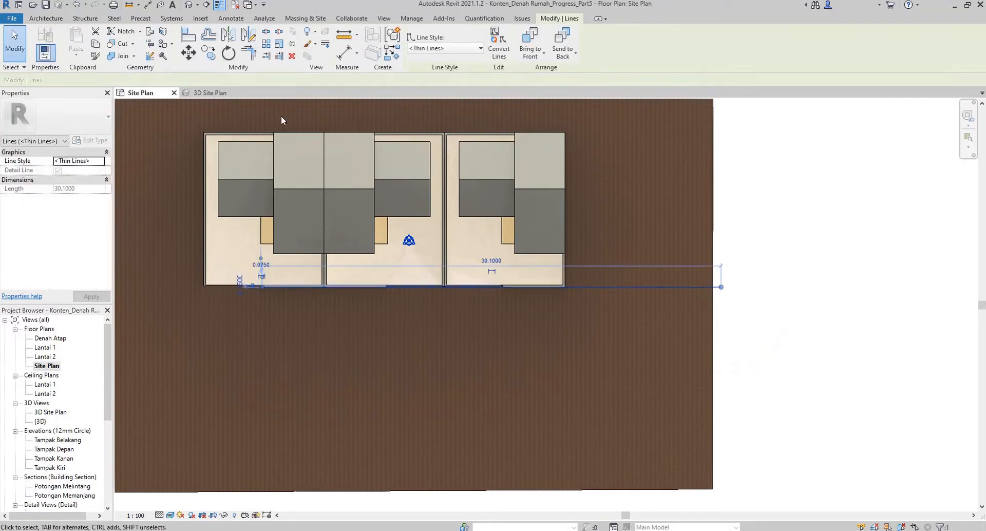
{"action": "left_click", "coordinate": [188, 52]}
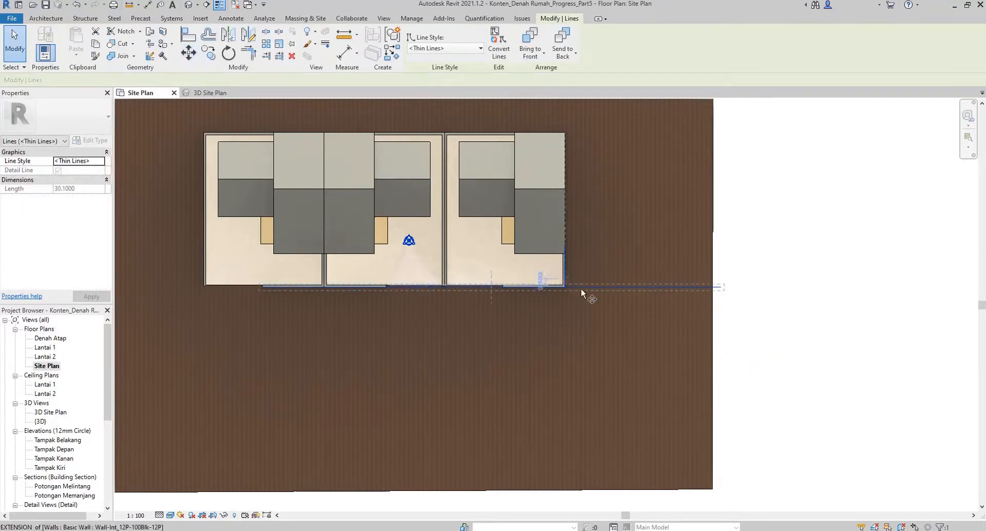
{"action": "left_click", "coordinate": [615, 286]}
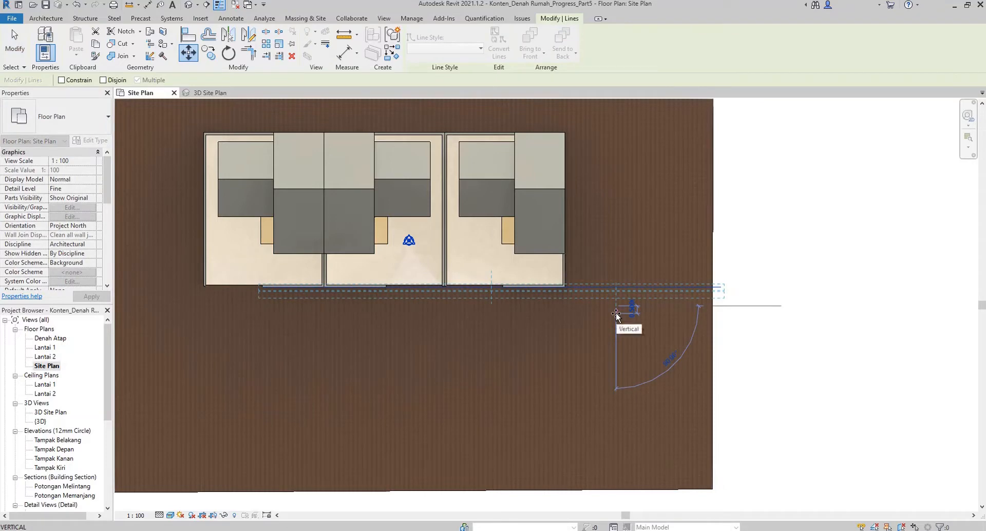
{"action": "type", "text": "1"}
{"action": "key", "text": "Return"}
{"action": "key", "text": "Escape"}
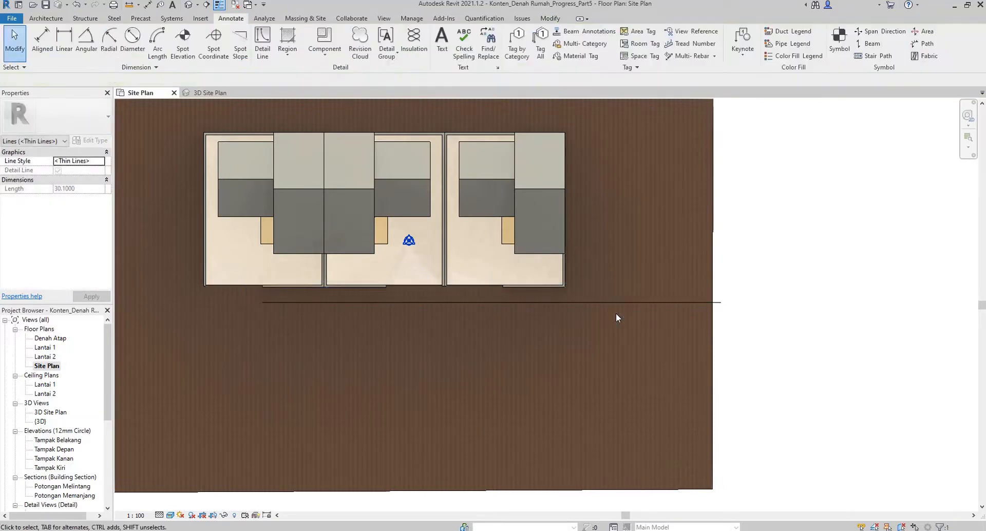
Copy the horizontal detail line 4 m straight down to mark the other edge of the strip
{"action": "left_click", "coordinate": [609, 302]}
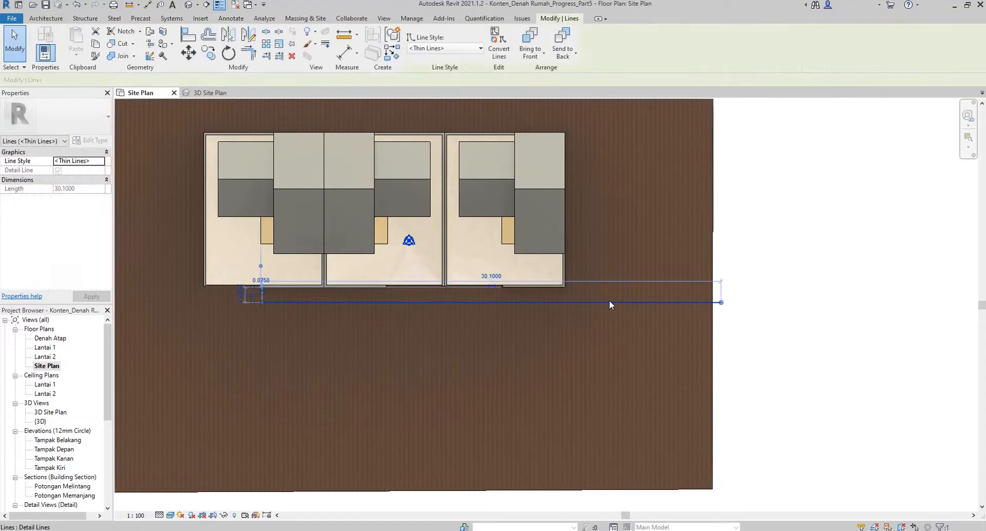
{"action": "left_click", "coordinate": [211, 54]}
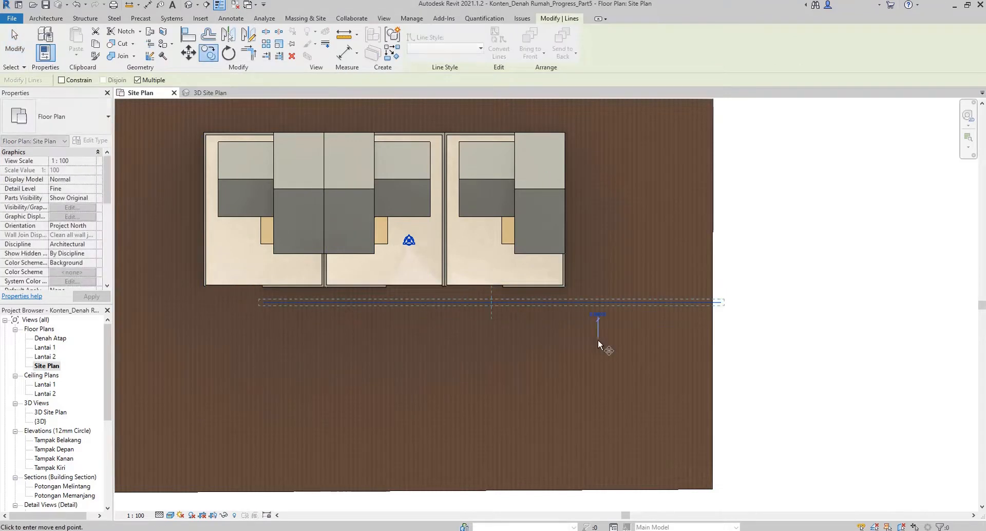
{"action": "left_click", "coordinate": [598, 340]}
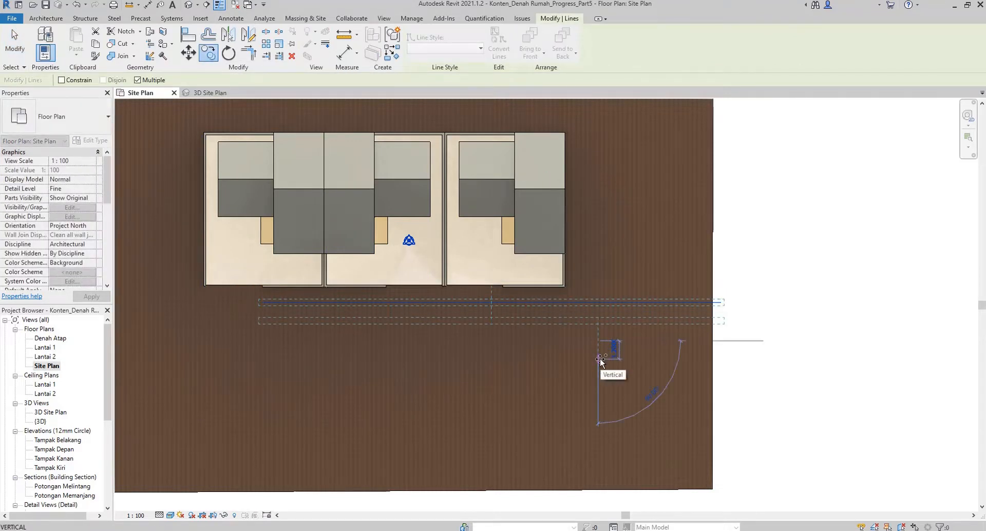
{"action": "type", "text": "4"}
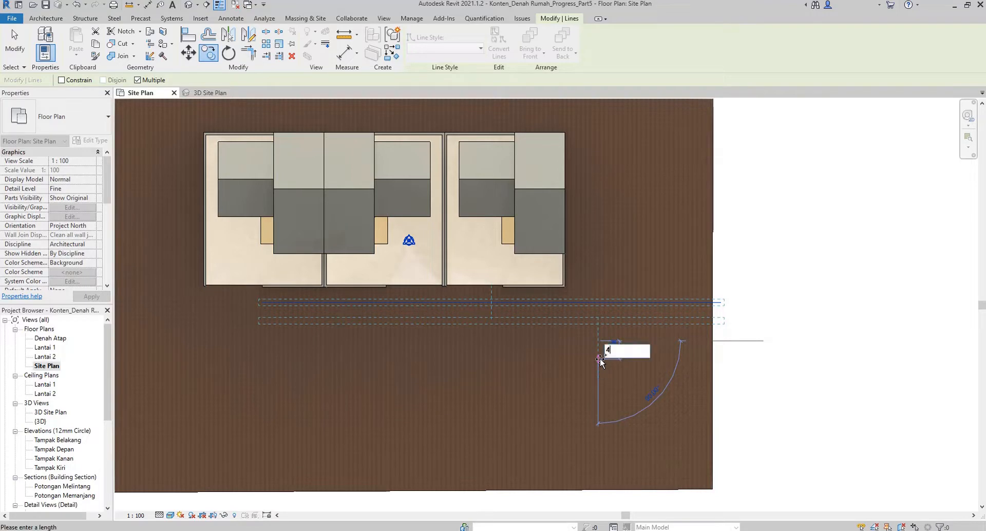
{"action": "key", "text": "Return"}
{"action": "key", "text": "Escape"}
Extend the left ends of both horizontal detail lines past the toposurface's left edge
{"action": "scroll", "coordinate": [587, 334], "scroll_direction": "down", "scroll_amount": 5}
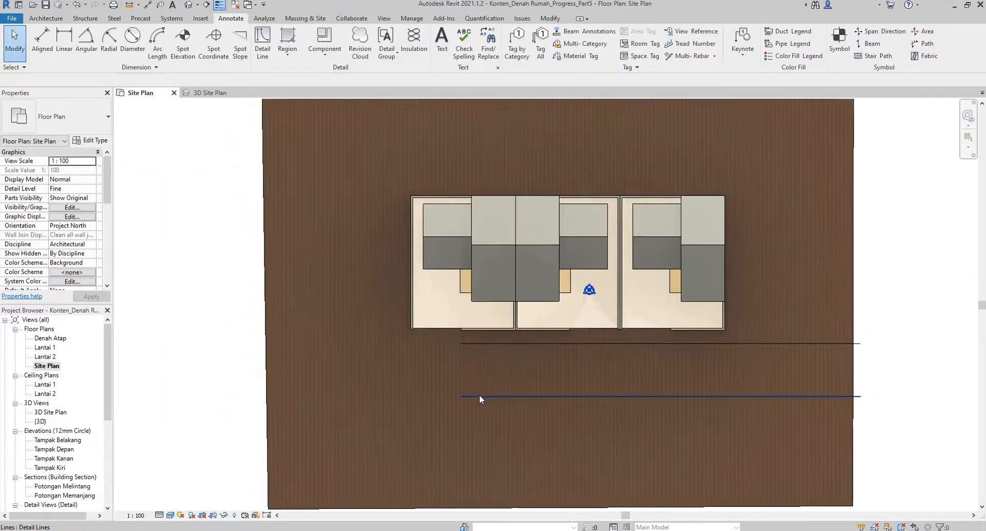
{"action": "left_click", "coordinate": [470, 396]}
{"action": "left_click_drag", "start_coordinate": [462, 396], "coordinate": [251, 397]}
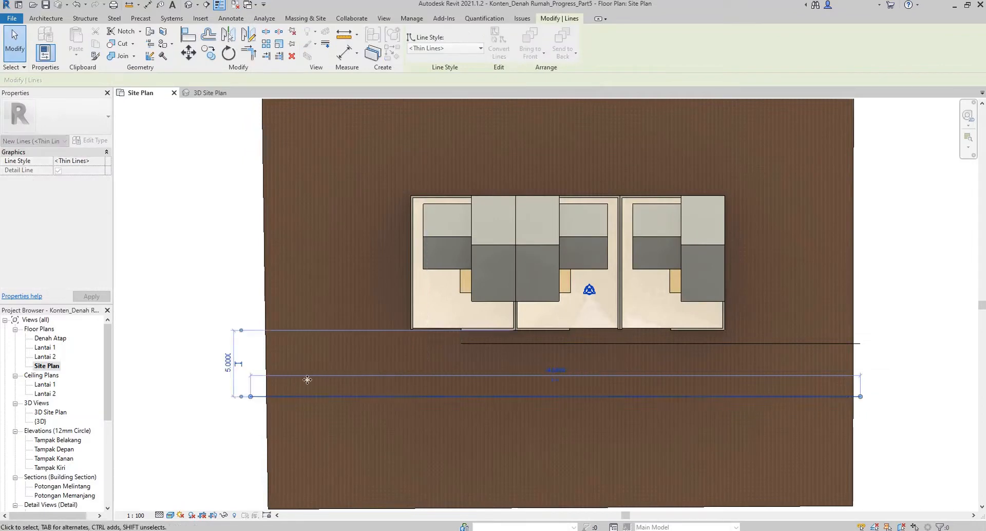
{"action": "left_click", "coordinate": [306, 379]}
{"action": "left_click", "coordinate": [490, 344]}
{"action": "left_click_drag", "start_coordinate": [463, 343], "coordinate": [251, 343]}
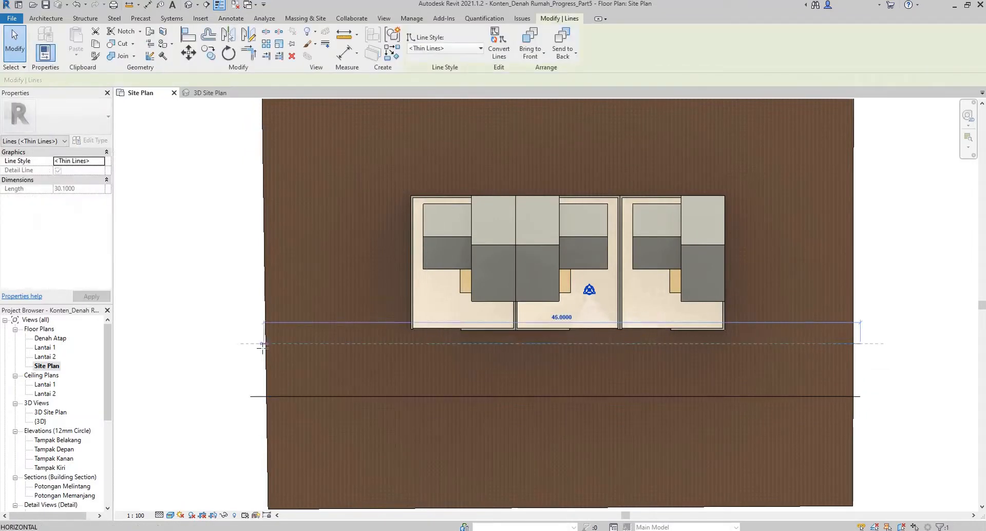
{"action": "left_click", "coordinate": [302, 314]}
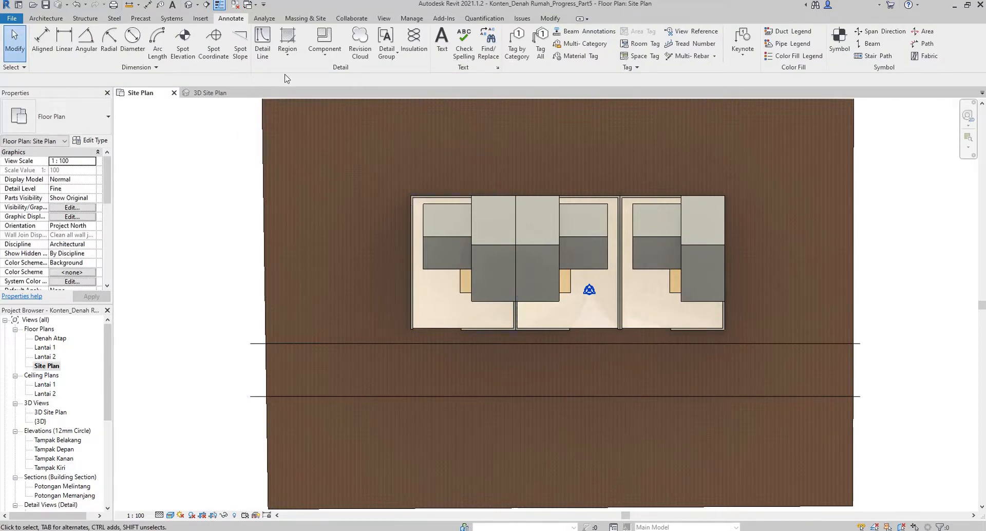
Draw a vertical detail line from the leftmost lot's upper-left outer wall corner down to the upper horizontal line
{"action": "left_click", "coordinate": [263, 44]}
{"action": "scroll", "coordinate": [407, 201], "scroll_direction": "up", "scroll_amount": 5}
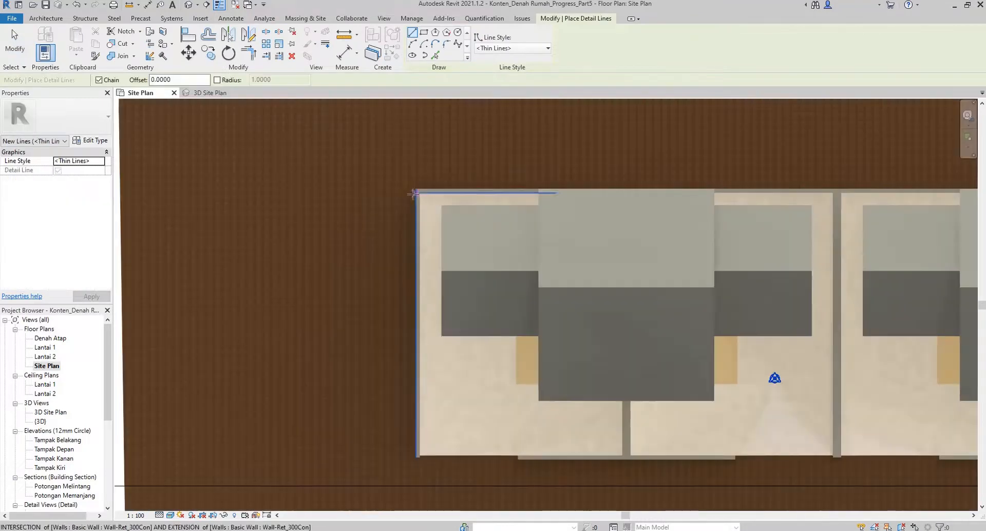
{"action": "left_click", "coordinate": [416, 190]}
{"action": "scroll", "coordinate": [416, 218], "scroll_direction": "down", "scroll_amount": 3}
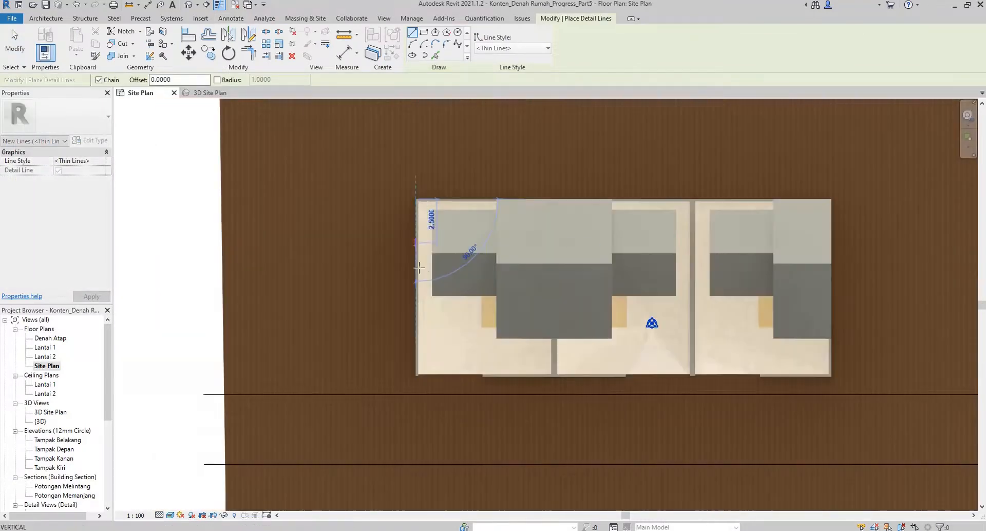
{"action": "left_click", "coordinate": [415, 394]}
{"action": "key", "text": "Escape"}
{"action": "key", "text": "Escape"}
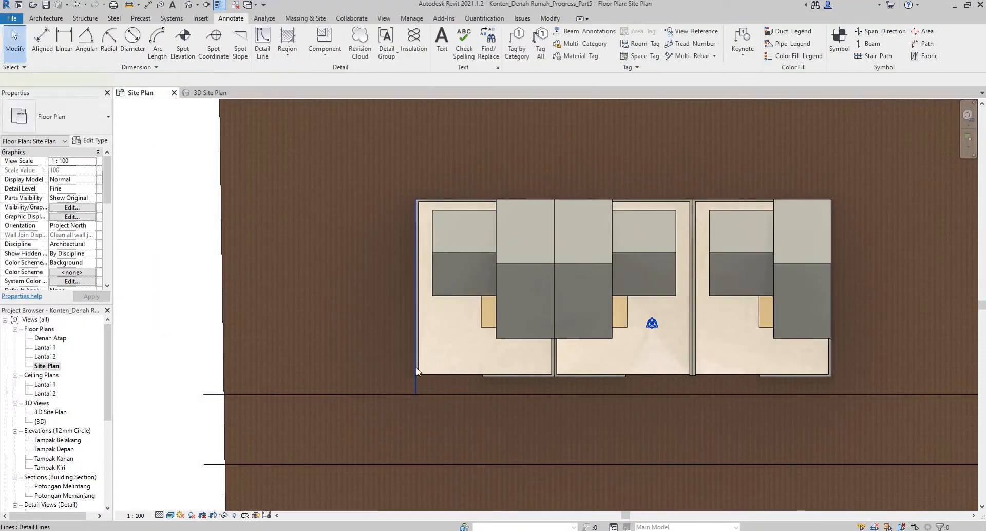
Extend the upper end of the vertical detail line past the toposurface's top edge
{"action": "left_click", "coordinate": [416, 200]}
{"action": "middle_click_drag", "start_coordinate": [442, 180], "coordinate": [442, 263]}
{"action": "left_click_drag", "start_coordinate": [415, 272], "coordinate": [415, 134]}
{"action": "left_click", "coordinate": [414, 153]}
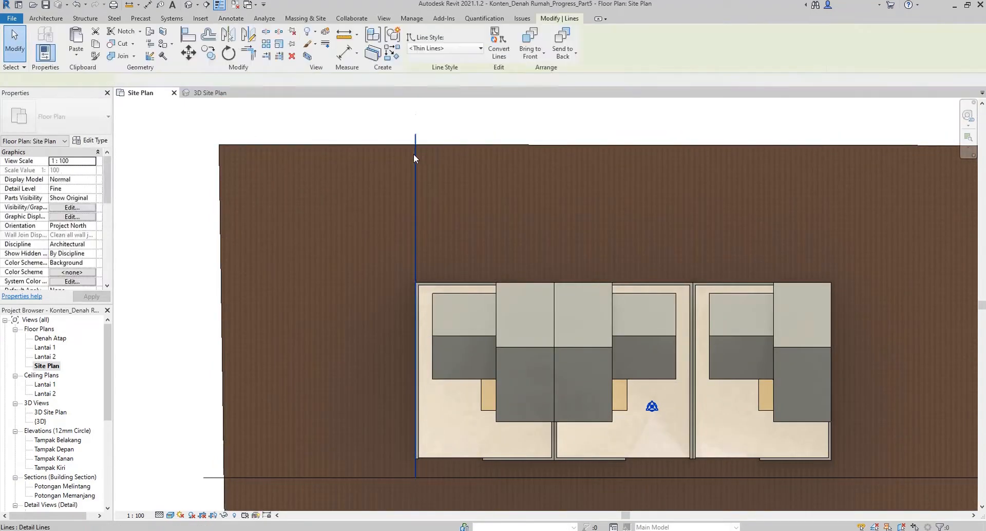
Move the vertical detail line 1 m to the left, away from the leftmost lot
{"action": "left_click", "coordinate": [185, 60]}
{"action": "left_click", "coordinate": [416, 135]}
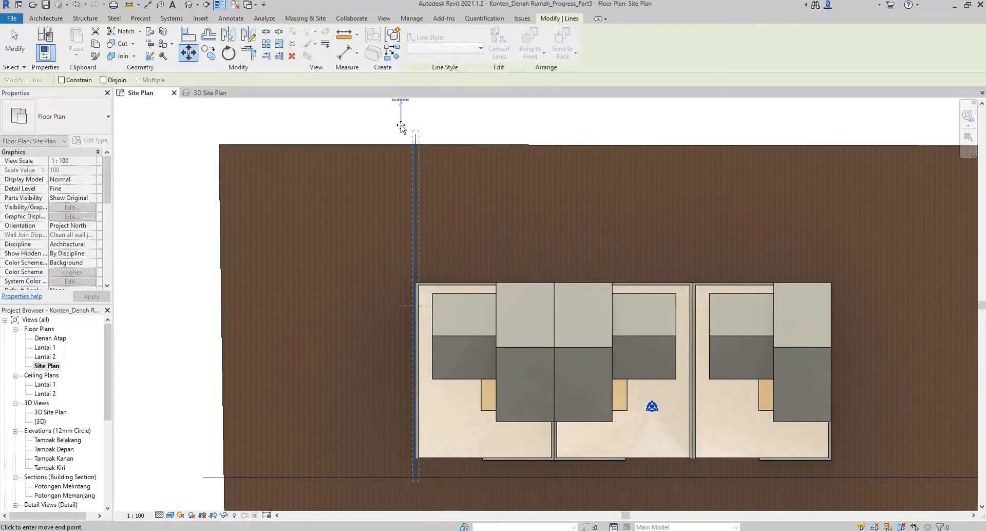
{"action": "type", "text": "1"}
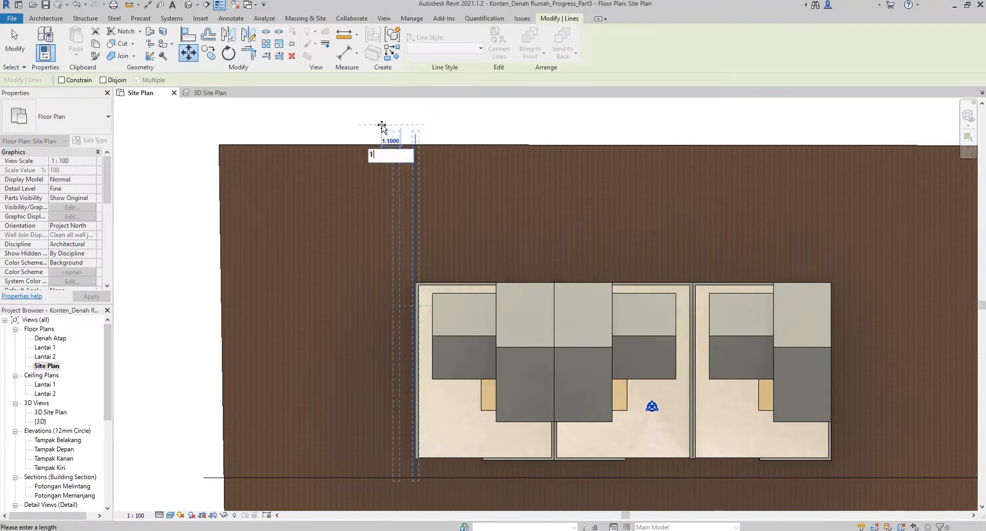
{"action": "key", "text": "Return"}
{"action": "key", "text": "Escape"}
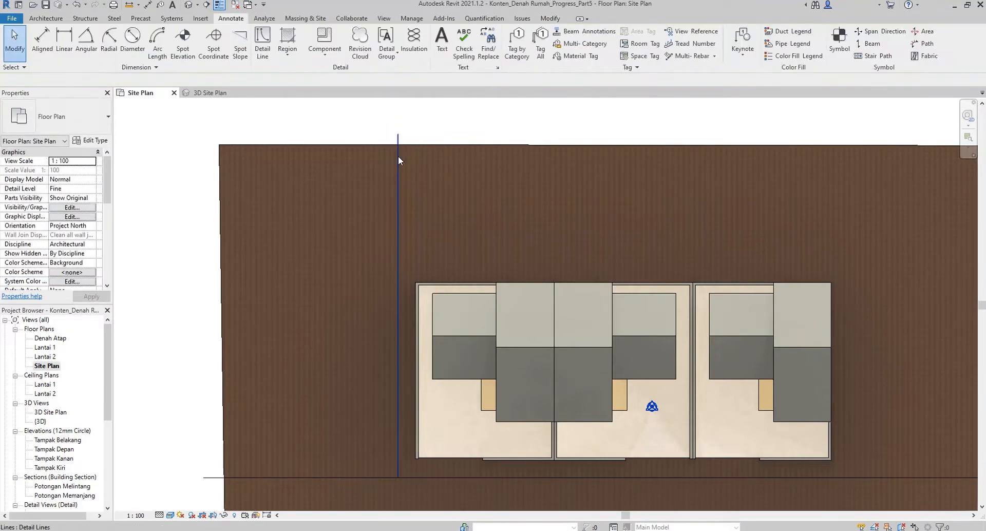
Copy the vertical detail line 3.5 m to the left to mark the other edge of the vertical strip
{"action": "left_click", "coordinate": [399, 155]}
{"action": "left_click", "coordinate": [207, 56]}
{"action": "left_click", "coordinate": [374, 118]}
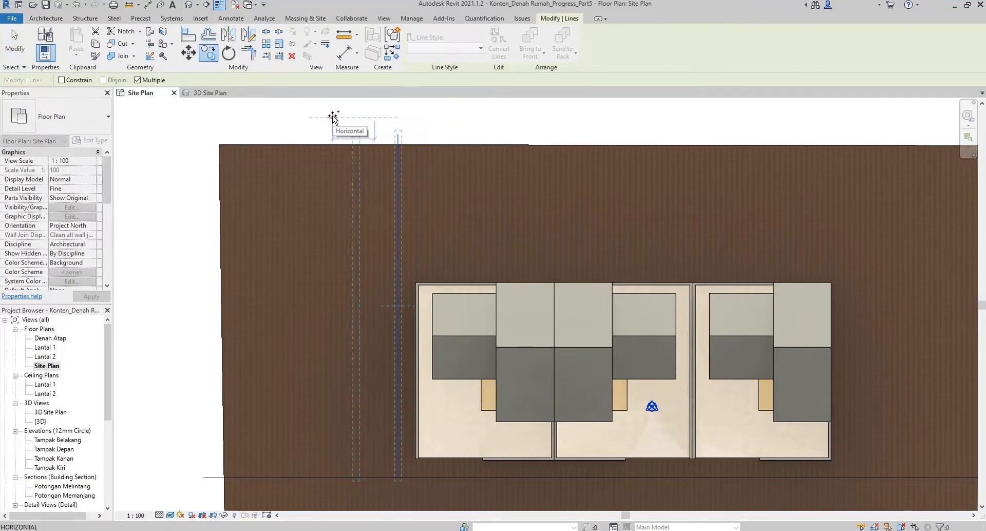
{"action": "type", "text": "3.5"}
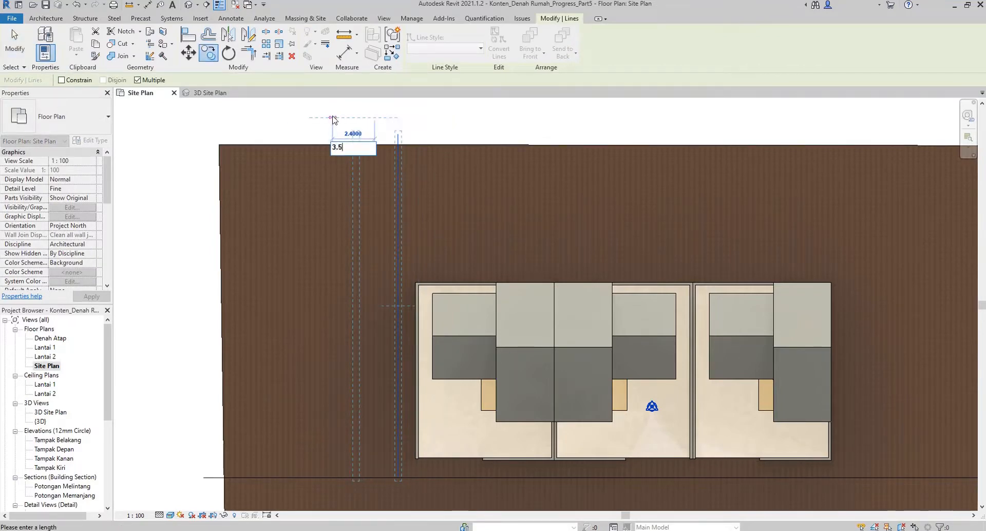
{"action": "key", "text": "Return"}
{"action": "key", "text": "Escape"}
{"action": "key", "text": "Escape"}
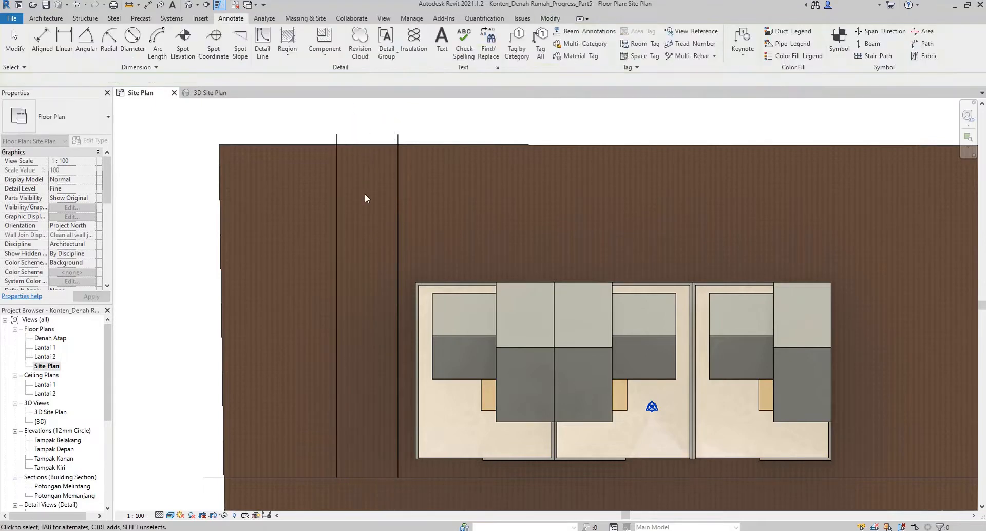
{"action": "scroll", "coordinate": [364, 195], "scroll_direction": "down", "scroll_amount": 2}
{"action": "scroll", "coordinate": [374, 390], "scroll_direction": "up", "scroll_amount": 2}
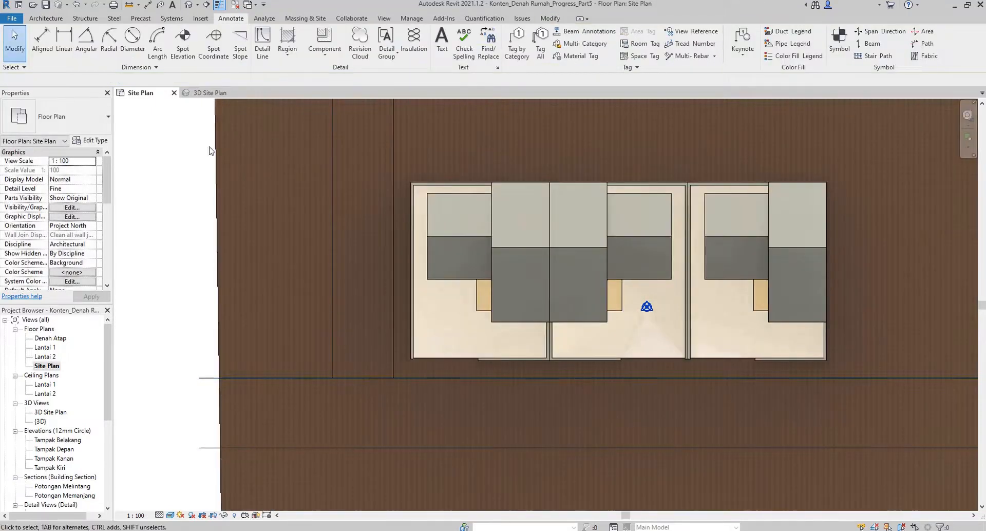
Split the upper horizontal detail line at a point between the two vertical detail lines
{"action": "left_click", "coordinate": [537, 19]}
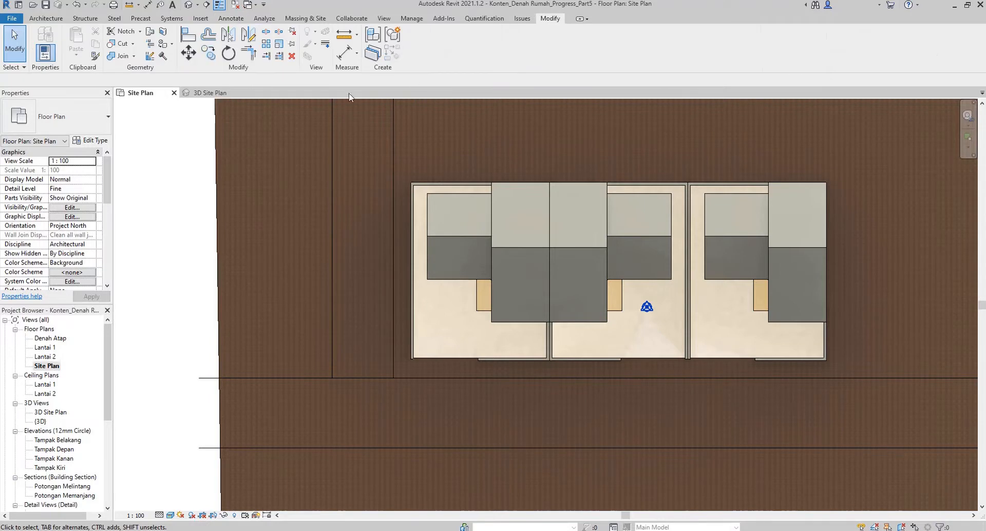
{"action": "left_click", "coordinate": [267, 34]}
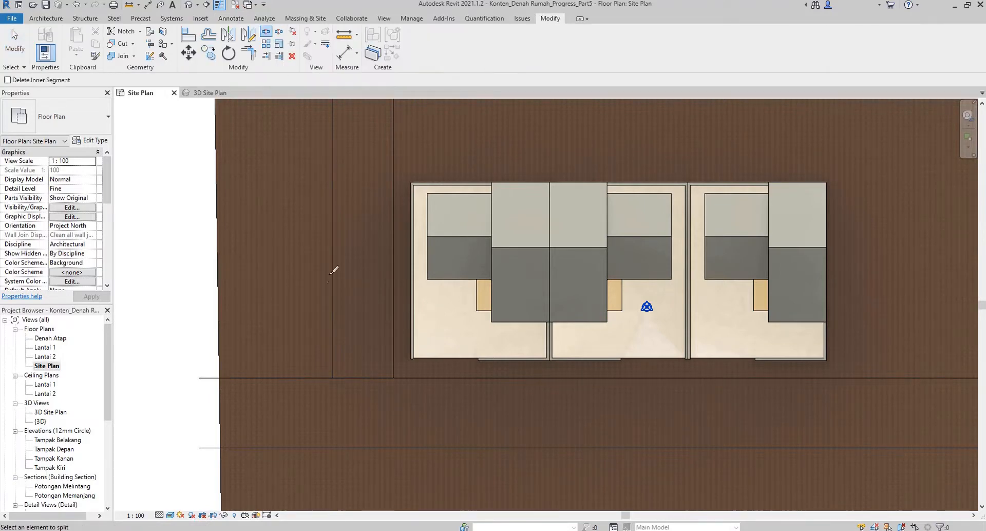
{"action": "left_click", "coordinate": [364, 378]}
{"action": "key", "text": "Escape"}
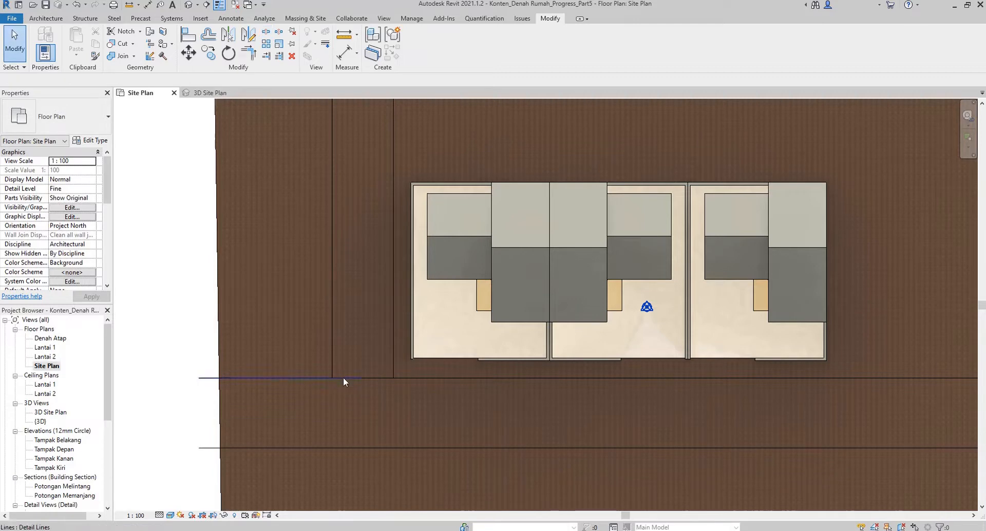
Try to shorten the left segment of the split line back to the left vertical detail line
{"action": "left_click", "coordinate": [343, 377]}
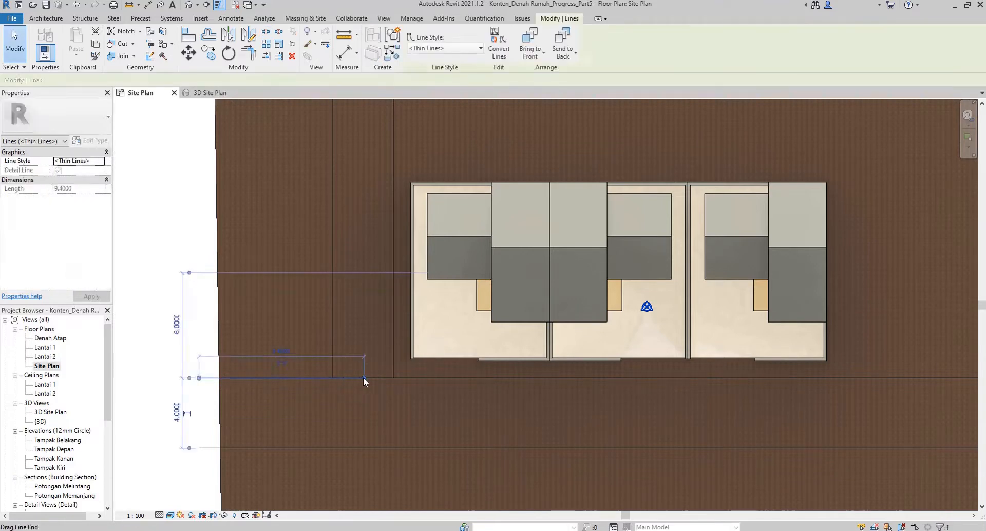
{"action": "left_click_drag", "start_coordinate": [364, 379], "coordinate": [331, 378]}
{"action": "key", "text": "Escape"}
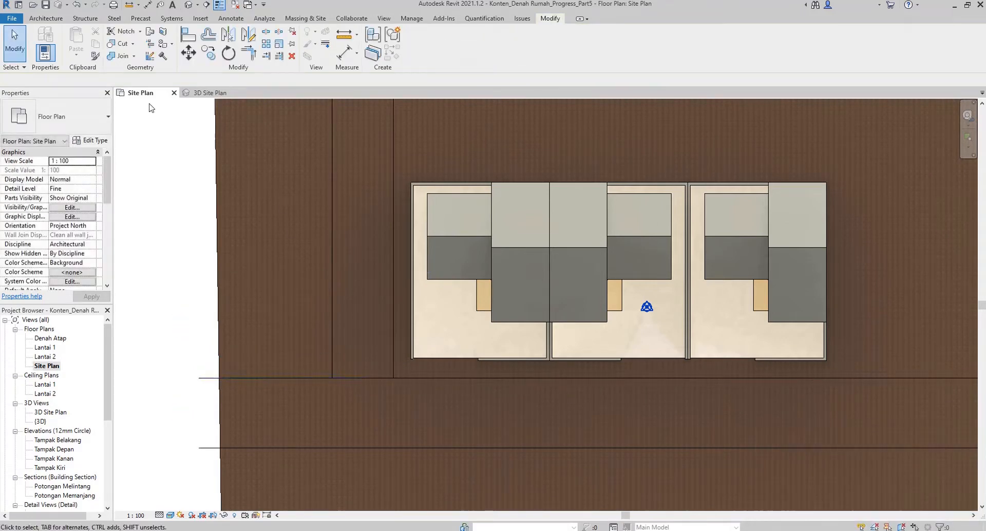
Trim the two segments of the split horizontal line into corners with the left and right vertical detail lines
{"action": "left_click", "coordinate": [249, 55]}
{"action": "left_click", "coordinate": [310, 377]}
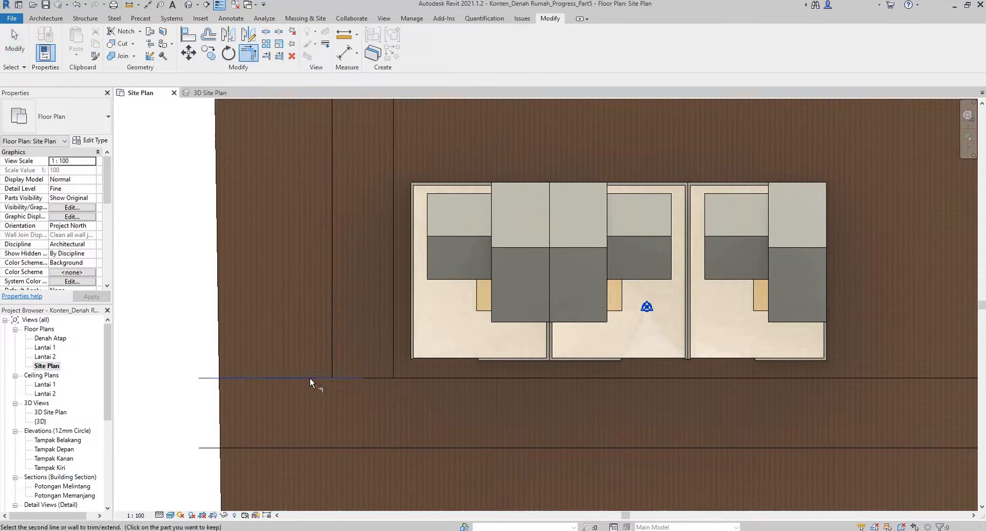
{"action": "left_click", "coordinate": [332, 351]}
{"action": "left_click", "coordinate": [394, 359]}
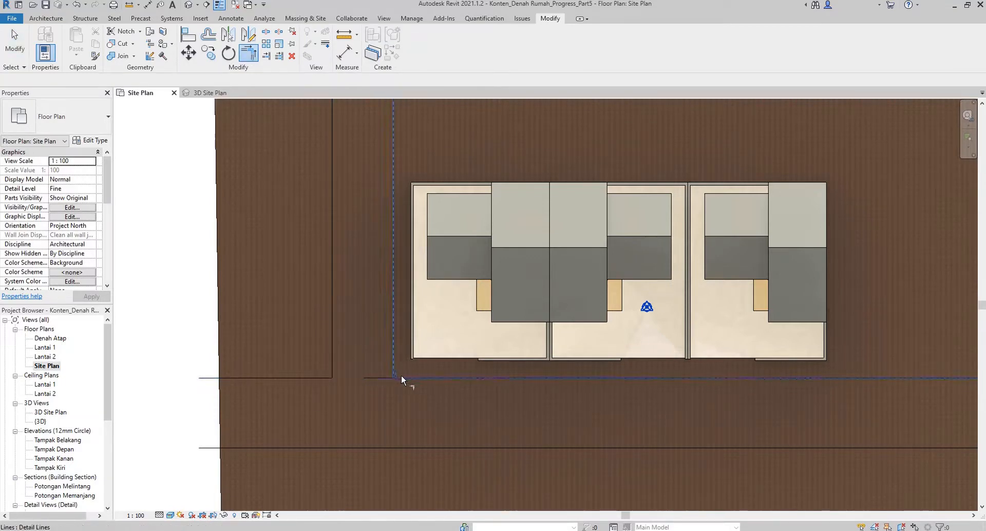
{"action": "left_click", "coordinate": [402, 378]}
{"action": "key", "text": "Escape"}
{"action": "key", "text": "Escape"}
{"action": "scroll", "coordinate": [313, 357], "scroll_direction": "down", "scroll_amount": 2}
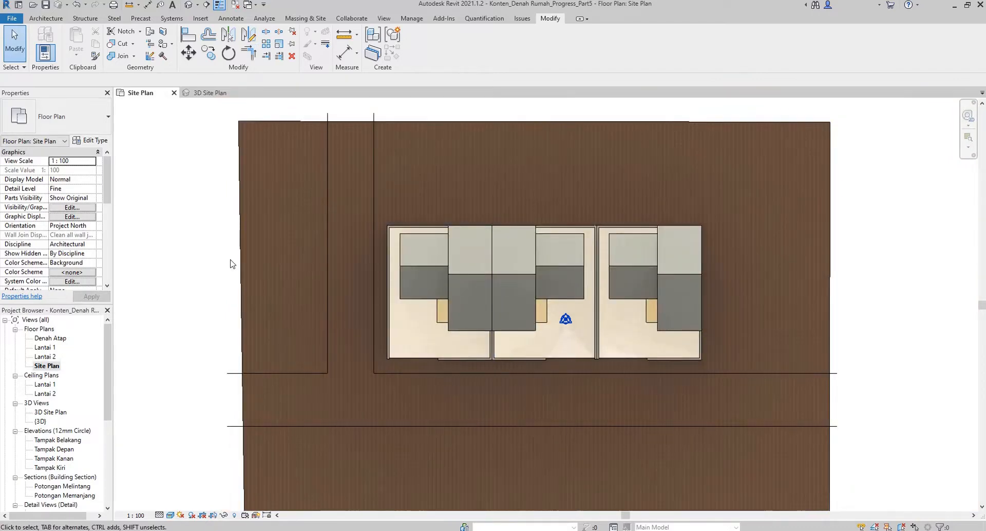
{"action": "middle_click_drag", "start_coordinate": [640, 265], "coordinate": [567, 258]}
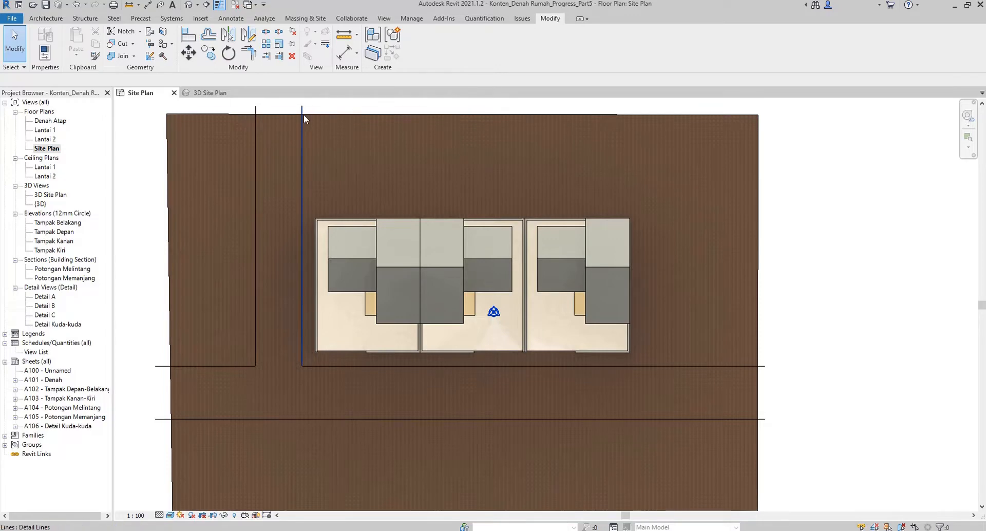
Start a Split Surface on the toposurface and sketch a line along its right edge between the two horizontal detail lines
{"action": "left_click", "coordinate": [306, 18]}
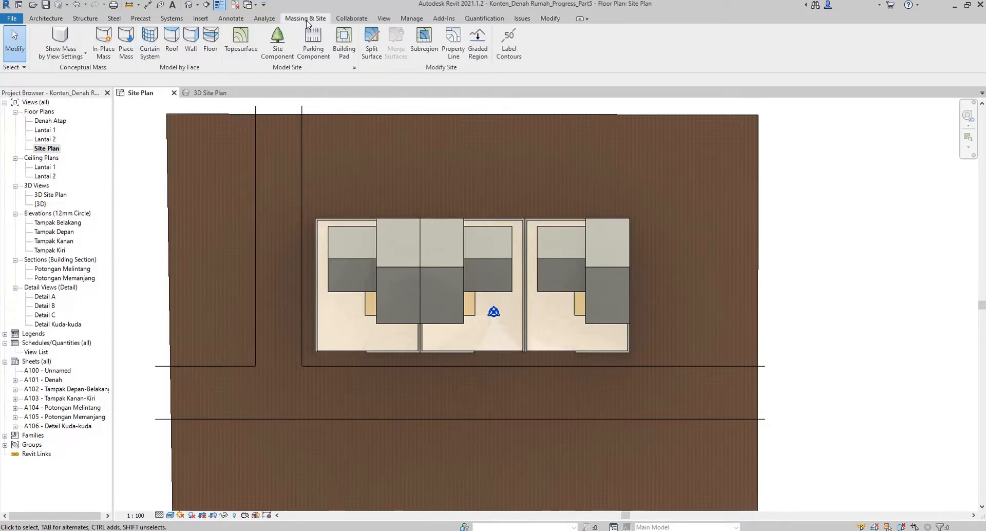
{"action": "left_click", "coordinate": [374, 50]}
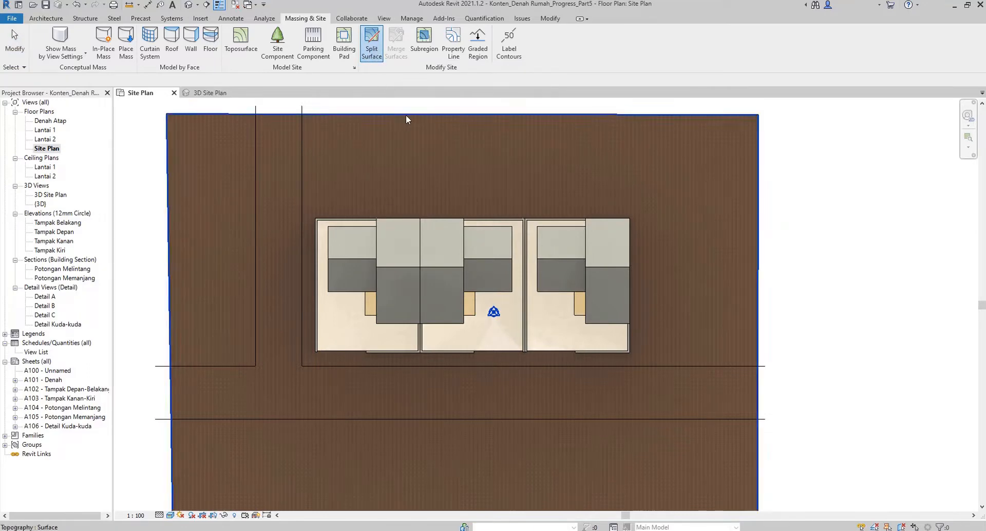
{"action": "left_click", "coordinate": [177, 115]}
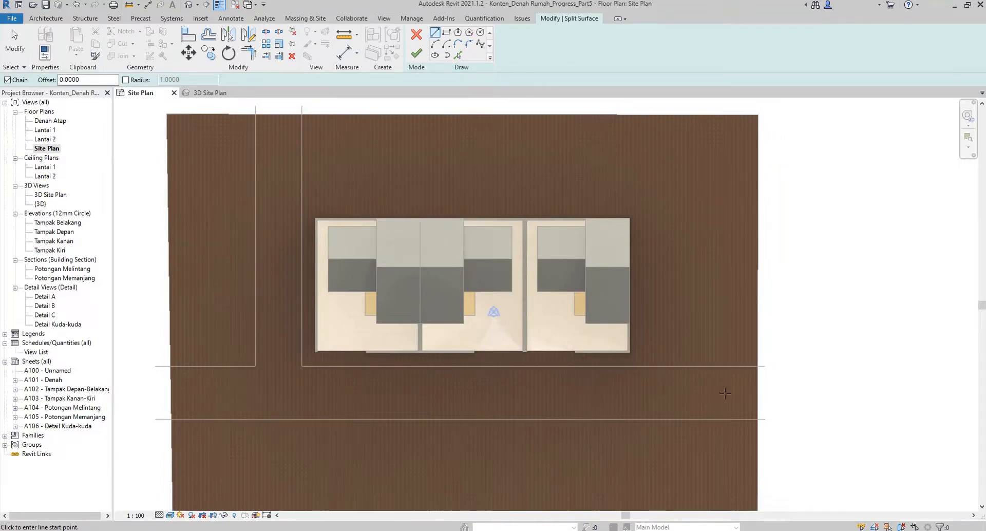
{"action": "left_click", "coordinate": [758, 366]}
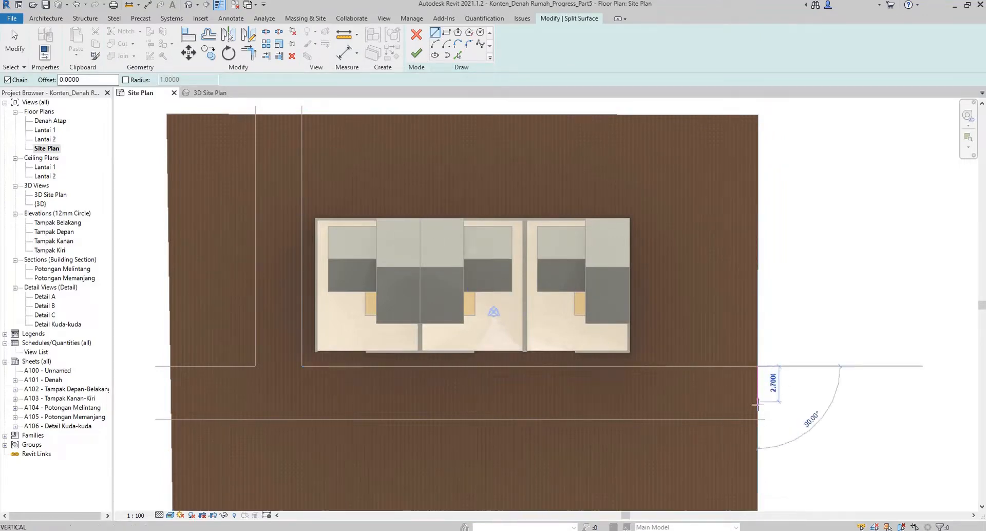
{"action": "scroll", "coordinate": [759, 418], "scroll_direction": "up", "scroll_amount": 2}
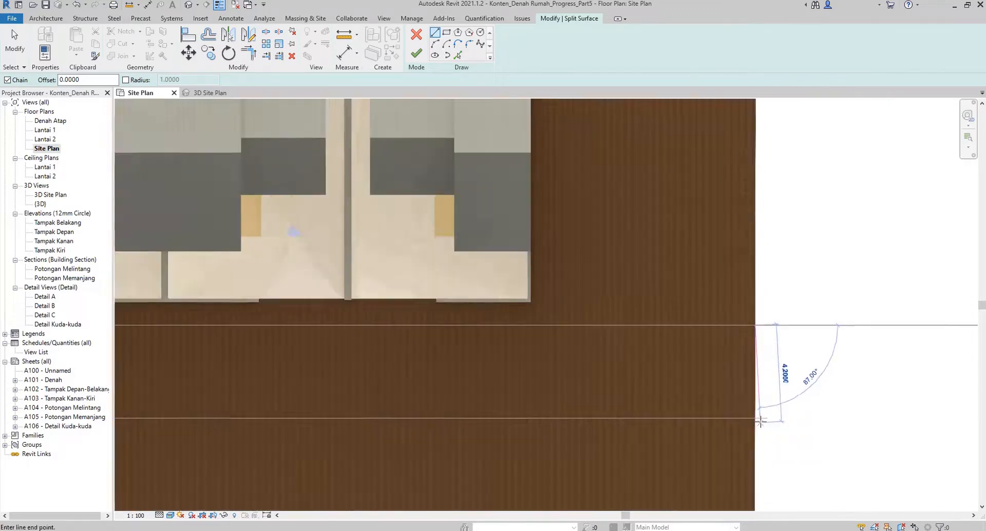
{"action": "scroll", "coordinate": [761, 421], "scroll_direction": "up", "scroll_amount": 2}
{"action": "left_click", "coordinate": [753, 415]}
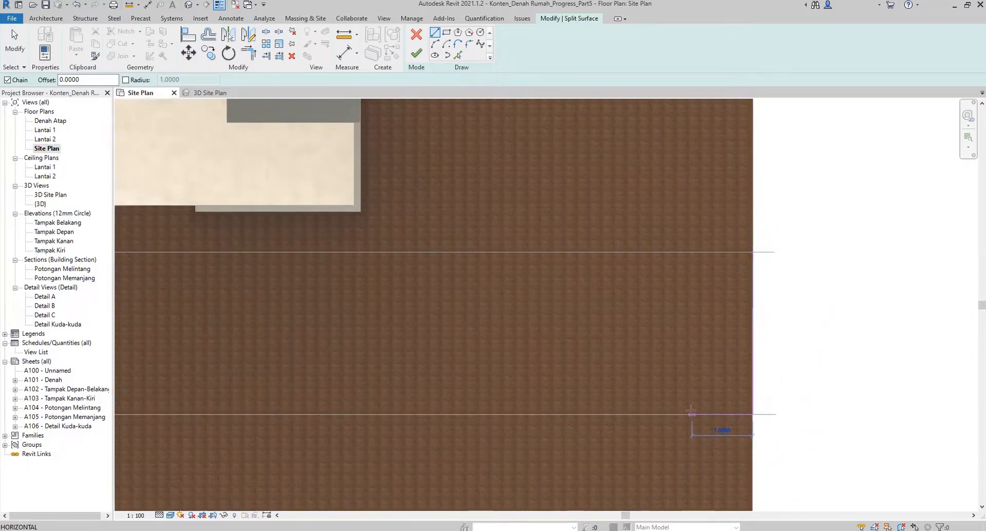
Continue the split boundary along the lower horizontal line, up the toposurface's left edge and along the upper-left line to the left vertical line
{"action": "scroll", "coordinate": [704, 421], "scroll_direction": "down", "scroll_amount": 3}
{"action": "scroll", "coordinate": [216, 411], "scroll_direction": "up", "scroll_amount": 1}
{"action": "scroll", "coordinate": [216, 411], "scroll_direction": "up", "scroll_amount": 1}
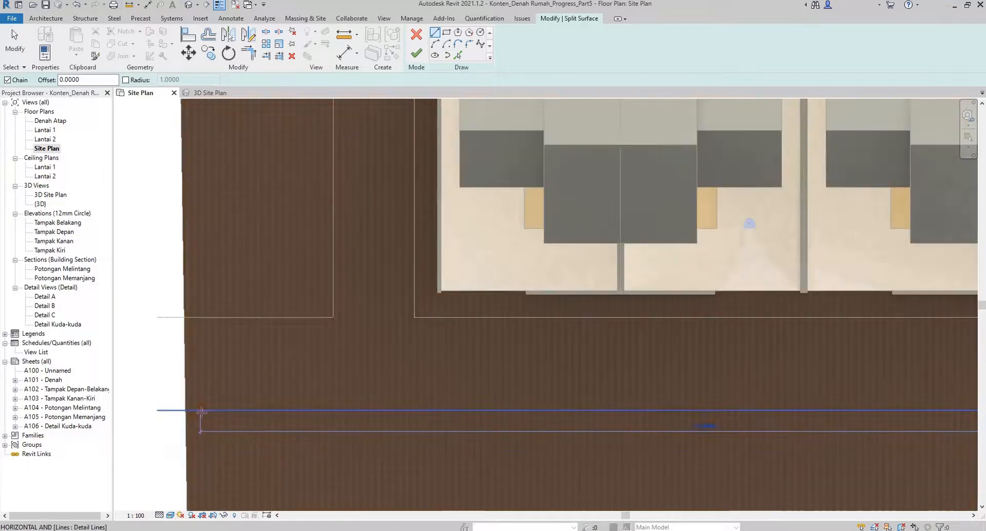
{"action": "left_click", "coordinate": [185, 410]}
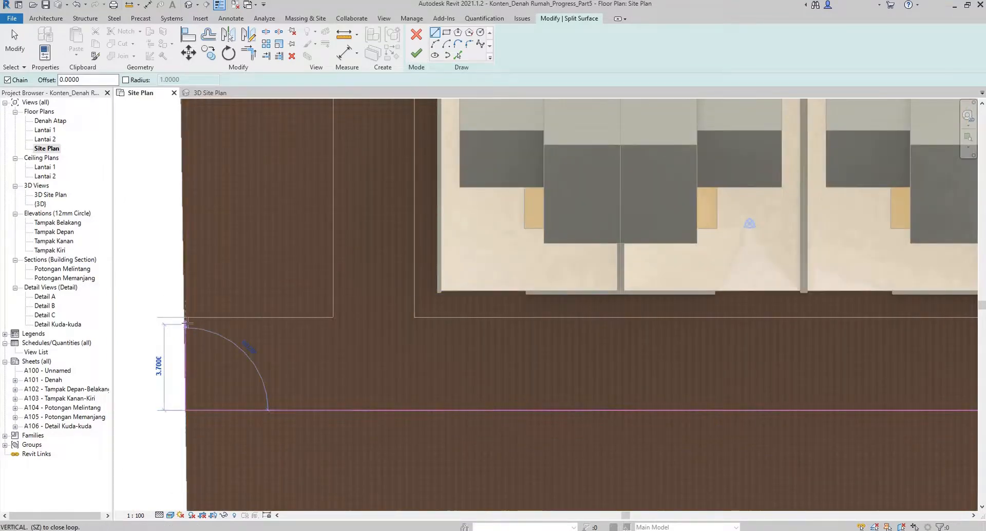
{"action": "left_click", "coordinate": [185, 297]}
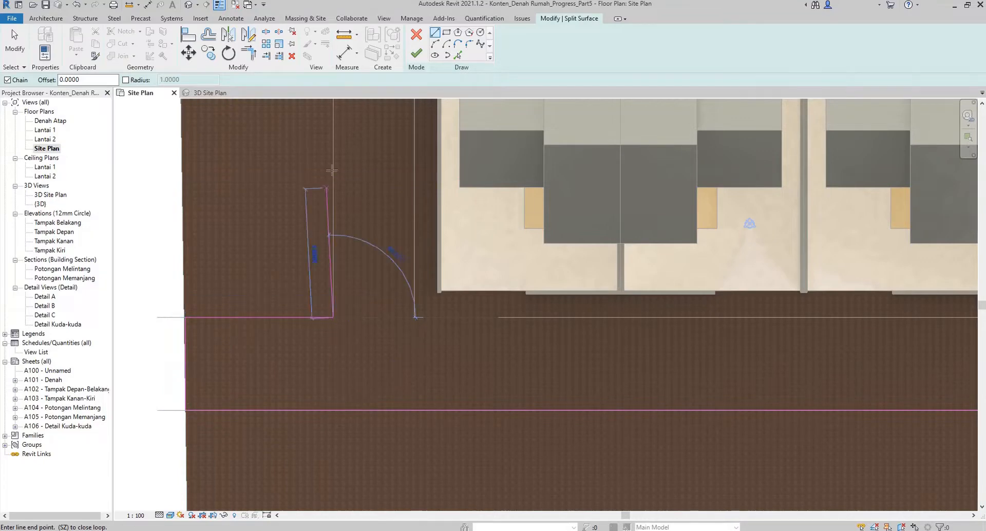
Sketch the split boundary around the vertical strip, up its left side, across the toposurface's top edge and down its right side
{"action": "mouse_move", "coordinate": [355, 197]}
{"action": "middle_mouse_down"}
{"action": "mouse_move", "coordinate": [357, 254]}
{"action": "mouse_move", "coordinate": [376, 256]}
{"action": "middle_mouse_up"}
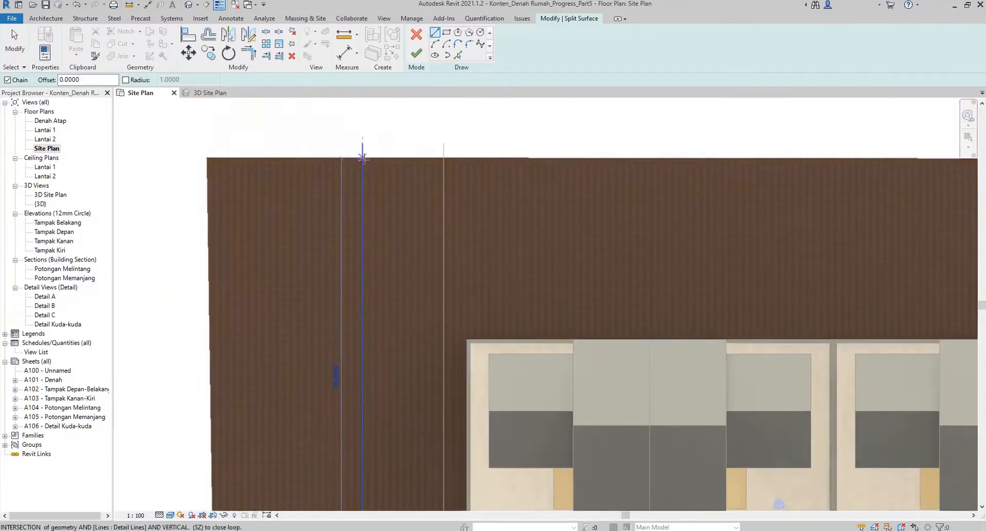
{"action": "left_click", "coordinate": [363, 158]}
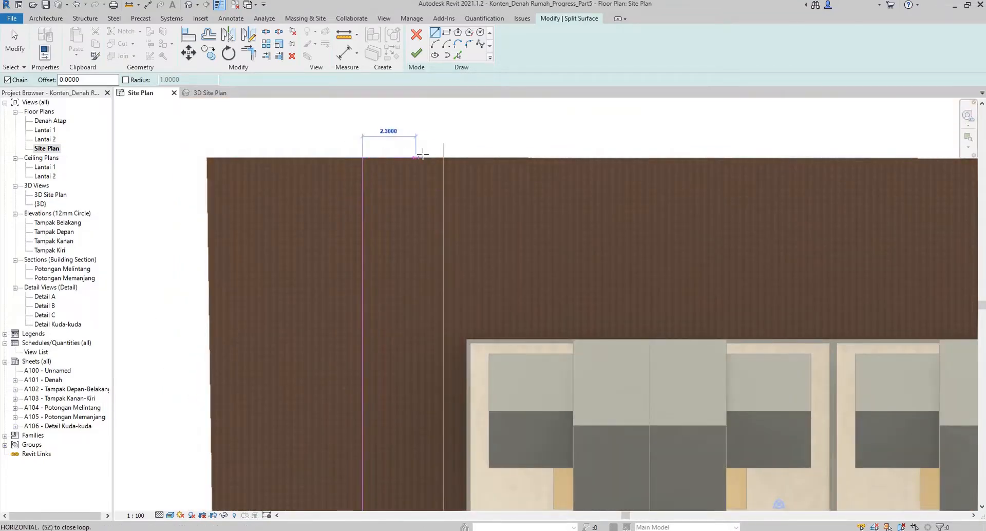
{"action": "left_click", "coordinate": [443, 158]}
{"action": "scroll", "coordinate": [455, 217], "scroll_direction": "down", "scroll_amount": 5}
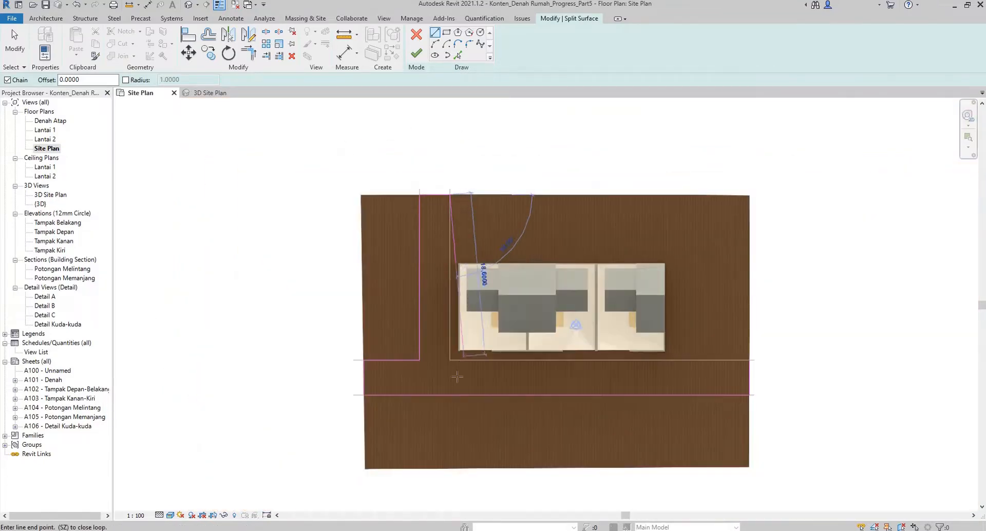
{"action": "scroll", "coordinate": [457, 377], "scroll_direction": "up", "scroll_amount": 3}
{"action": "scroll", "coordinate": [453, 346], "scroll_direction": "up", "scroll_amount": 5}
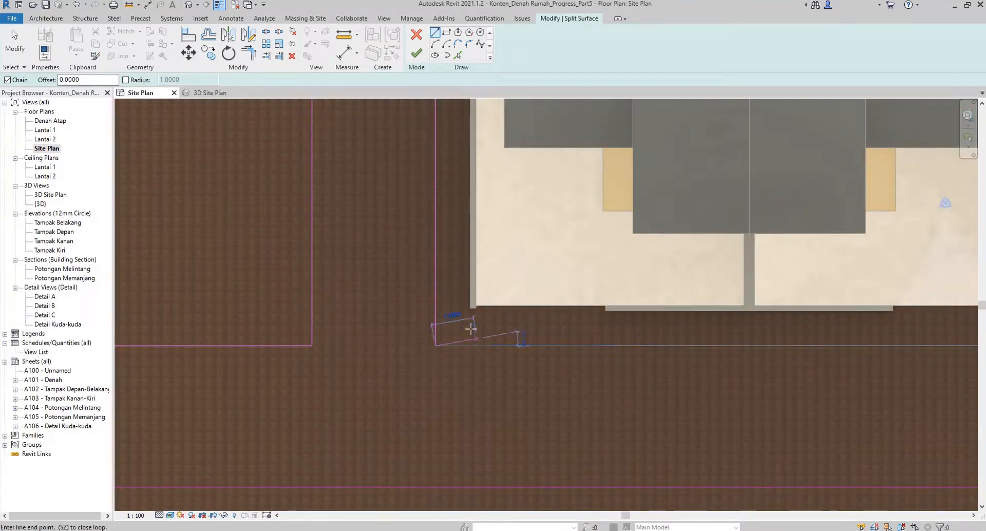
{"action": "scroll", "coordinate": [473, 349], "scroll_direction": "up", "scroll_amount": 1}
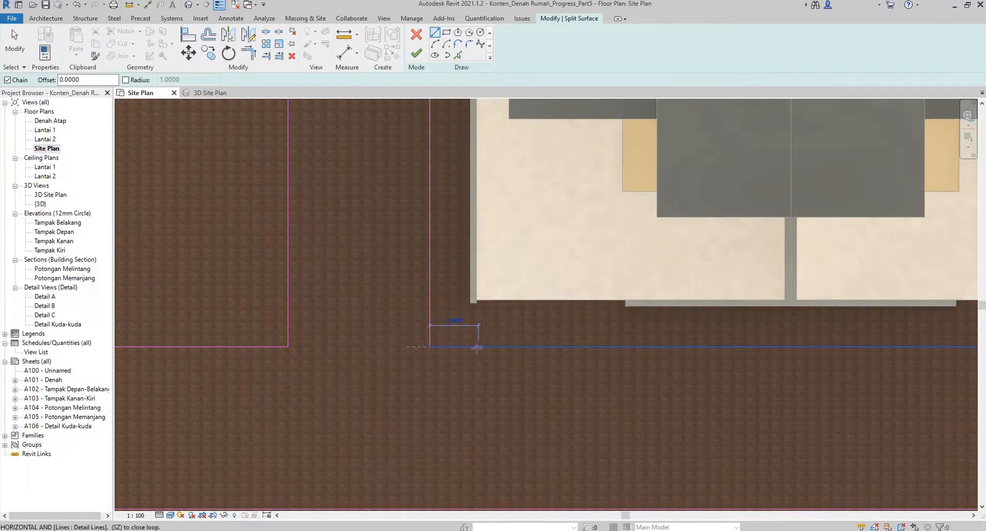
Sketch the boundary's notch at the leftmost lot, up to the floor edge, 3.625 m along it to the front wall, and back down
{"action": "left_click", "coordinate": [477, 347]}
{"action": "scroll", "coordinate": [477, 348], "scroll_direction": "up", "scroll_amount": 1}
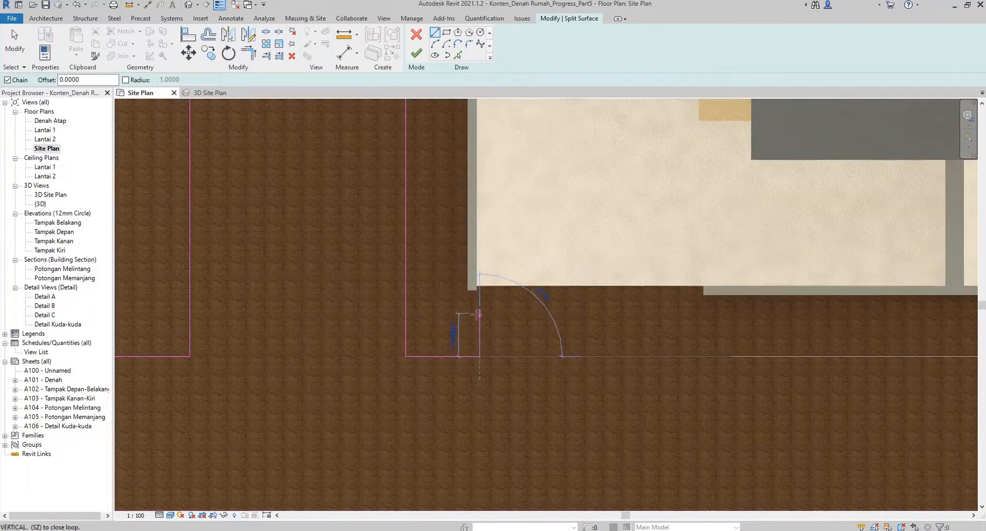
{"action": "left_click", "coordinate": [479, 286]}
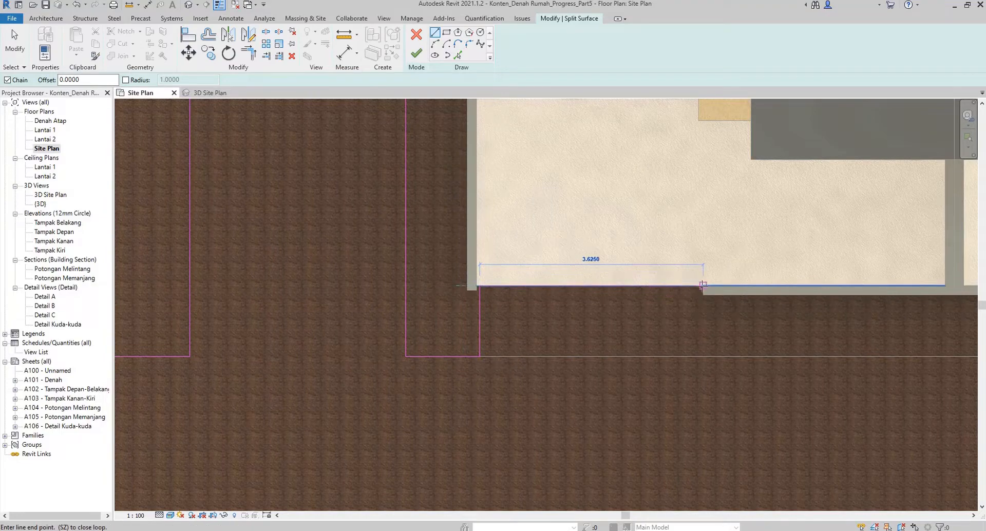
{"action": "left_click", "coordinate": [702, 285]}
{"action": "left_click", "coordinate": [702, 355]}
Continue the split boundary along the horizontal line to the front wall's right end, and up to the floor edge
{"action": "middle_click_drag", "start_coordinate": [789, 354], "coordinate": [367, 319]}
{"action": "left_click", "coordinate": [781, 319]}
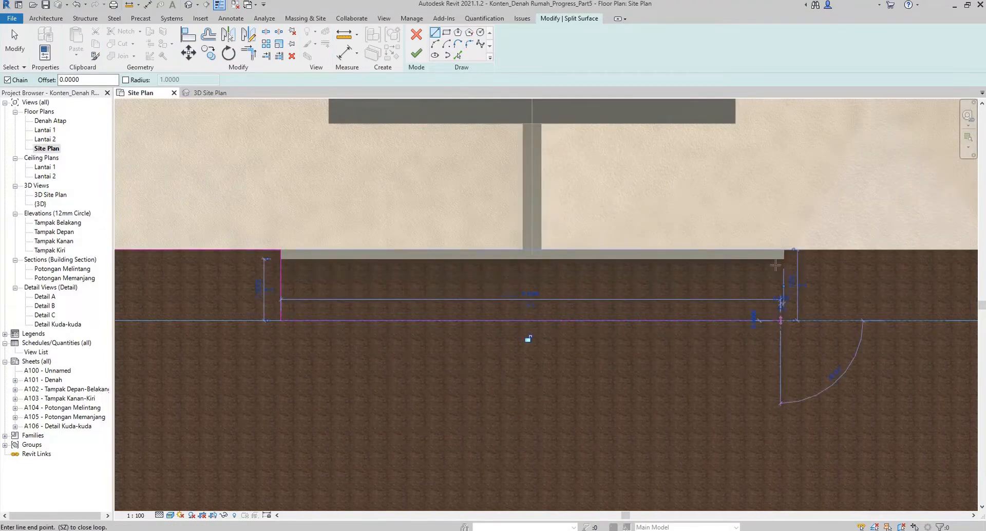
{"action": "left_click", "coordinate": [781, 250]}
Sketch the second notch along the floor edge to the rightmost lot's front wall, and back down to the horizontal line
{"action": "middle_click_drag", "start_coordinate": [816, 268], "coordinate": [440, 286]}
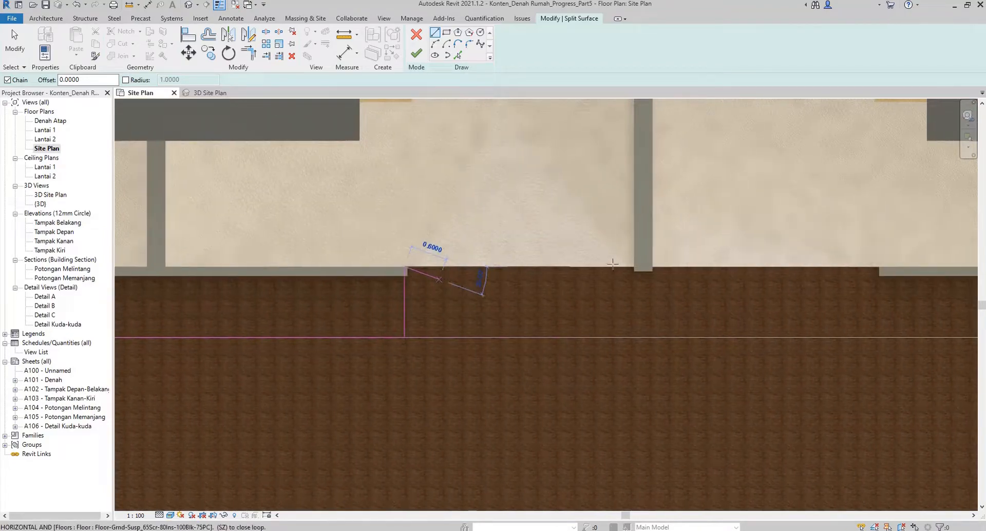
{"action": "scroll", "coordinate": [591, 298], "scroll_direction": "down", "scroll_amount": 5}
{"action": "scroll", "coordinate": [619, 300], "scroll_direction": "up", "scroll_amount": 4}
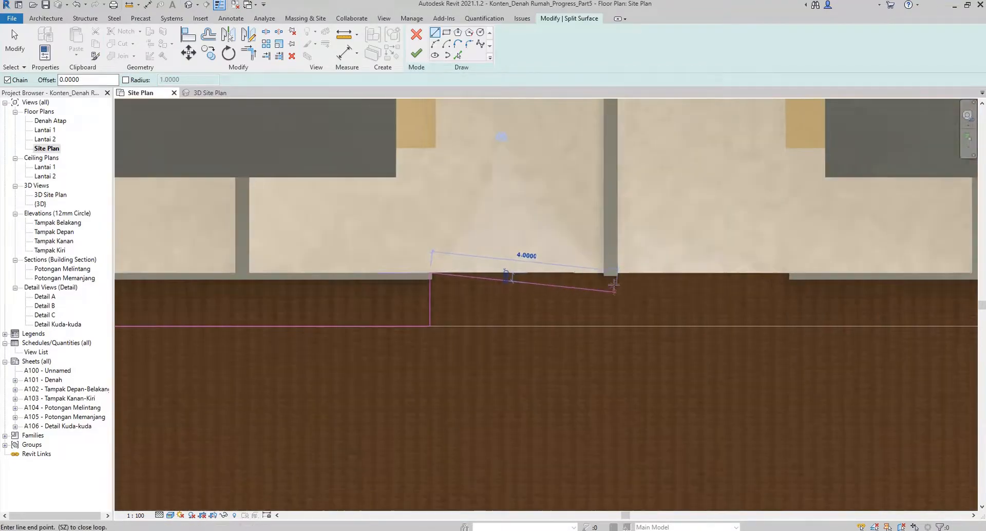
{"action": "scroll", "coordinate": [565, 285], "scroll_direction": "down", "scroll_amount": 4}
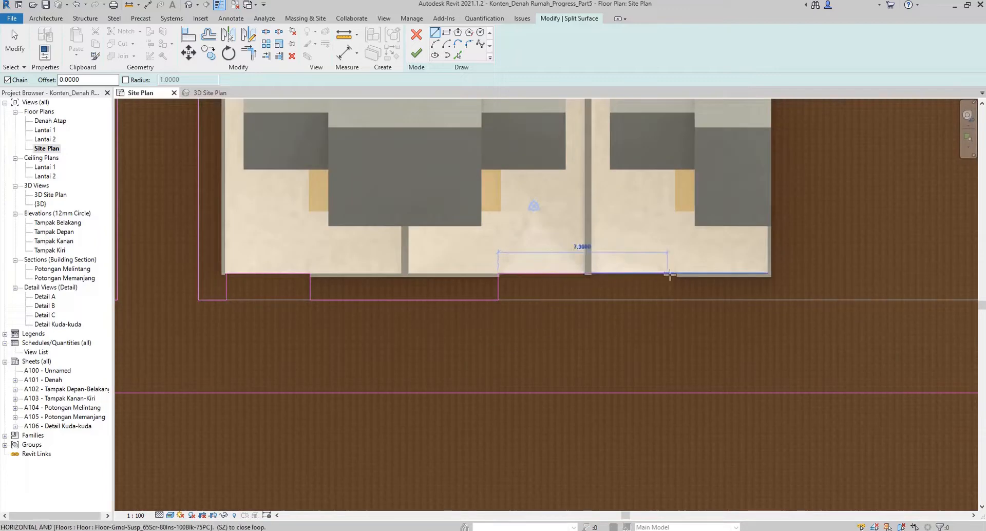
{"action": "scroll", "coordinate": [651, 278], "scroll_direction": "up", "scroll_amount": 1}
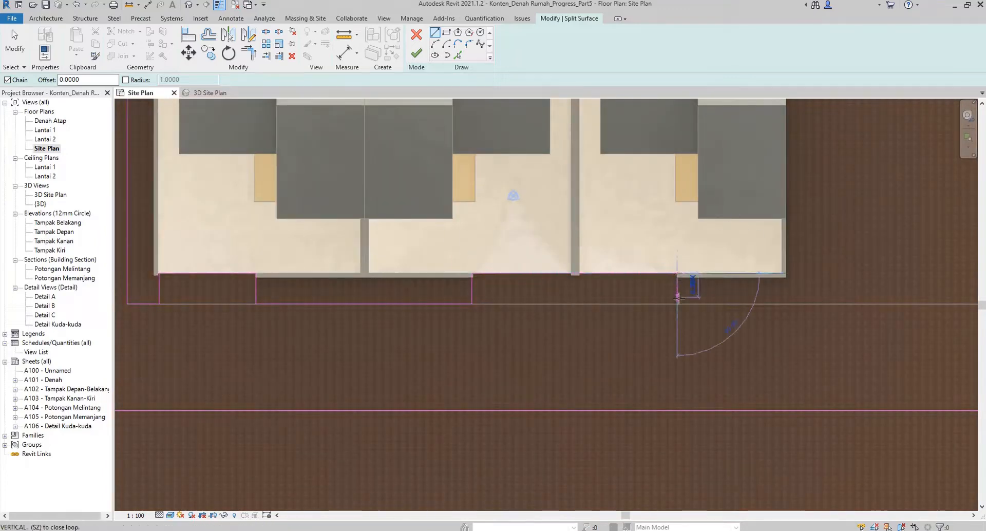
{"action": "left_click", "coordinate": [677, 303]}
Close the split boundary along the horizontal line to the toposurface's right edge and end the line chain
{"action": "middle_click_drag", "start_coordinate": [754, 310], "coordinate": [475, 305]}
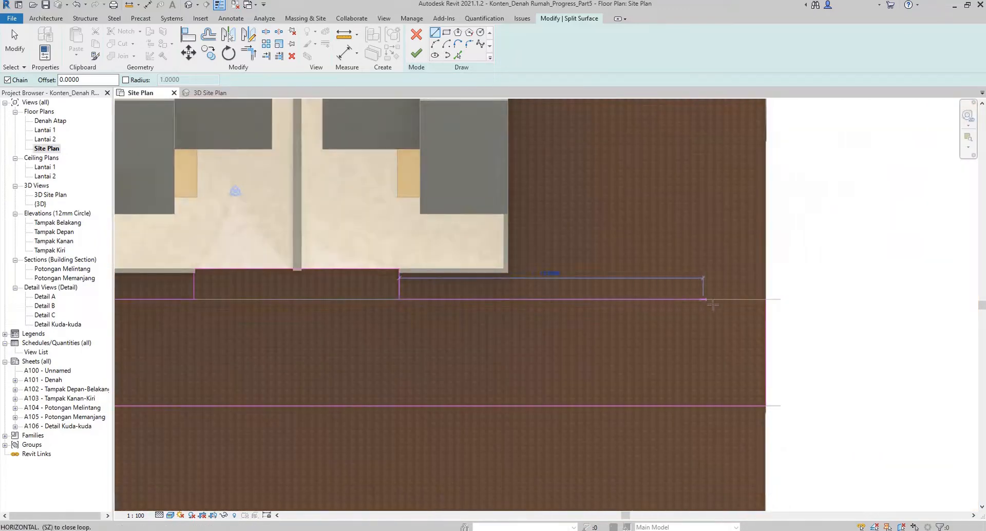
{"action": "left_click", "coordinate": [764, 299]}
{"action": "scroll", "coordinate": [764, 299], "scroll_direction": "down", "scroll_amount": 3}
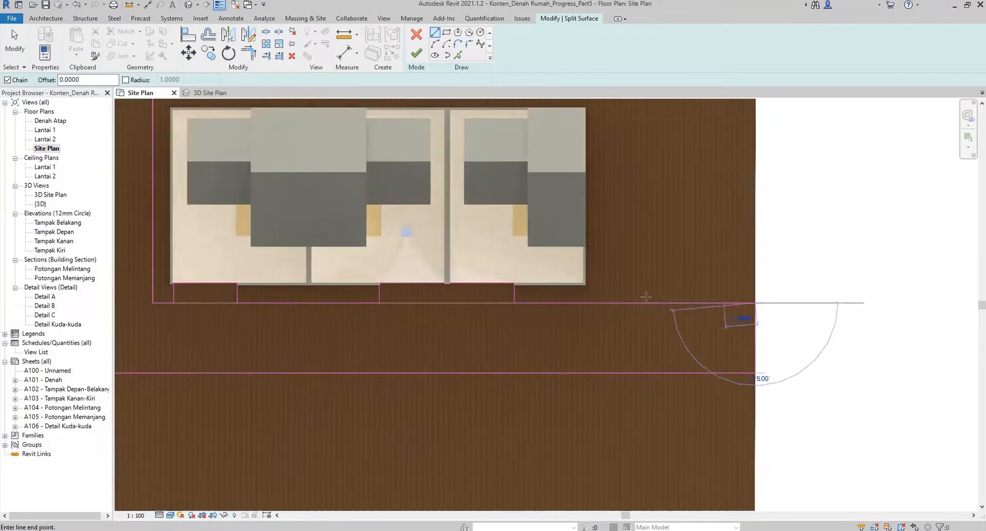
{"action": "key", "text": "Escape"}
{"action": "key", "text": "Escape"}
Move the wide notch's left boundary line to align with the end of the adjoining front wall
{"action": "scroll", "coordinate": [378, 290], "scroll_direction": "up", "scroll_amount": 4}
{"action": "scroll", "coordinate": [378, 290], "scroll_direction": "up", "scroll_amount": 2}
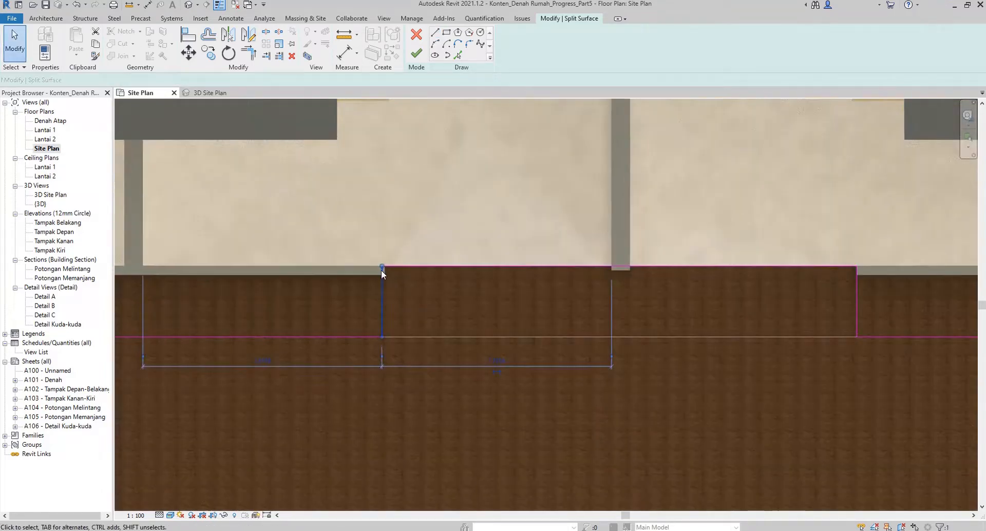
{"action": "left_click", "coordinate": [188, 53]}
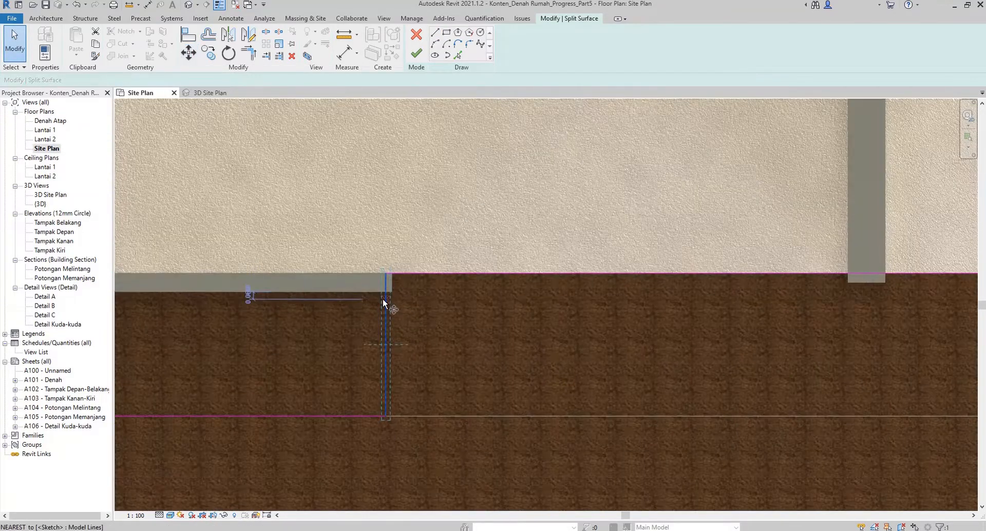
{"action": "scroll", "coordinate": [383, 298], "scroll_direction": "up", "scroll_amount": 2}
{"action": "key", "text": "Escape"}
{"action": "key", "text": "Escape"}
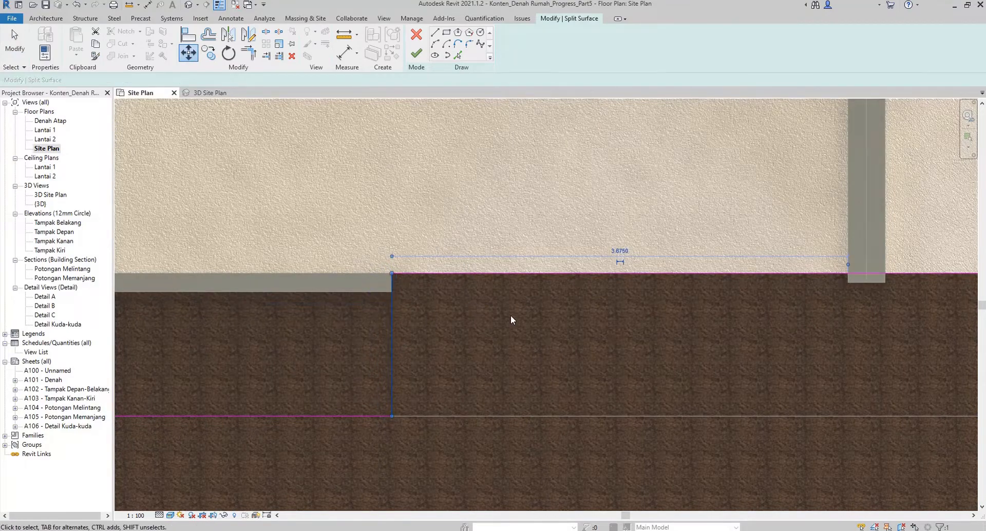
Move the leftmost notch's left boundary line onto the inner face of the lot's left side wall
{"action": "scroll", "coordinate": [511, 316], "scroll_direction": "down", "scroll_amount": 3}
{"action": "scroll", "coordinate": [353, 339], "scroll_direction": "up", "scroll_amount": 3}
{"action": "middle_click_drag", "start_coordinate": [139, 341], "coordinate": [350, 345]}
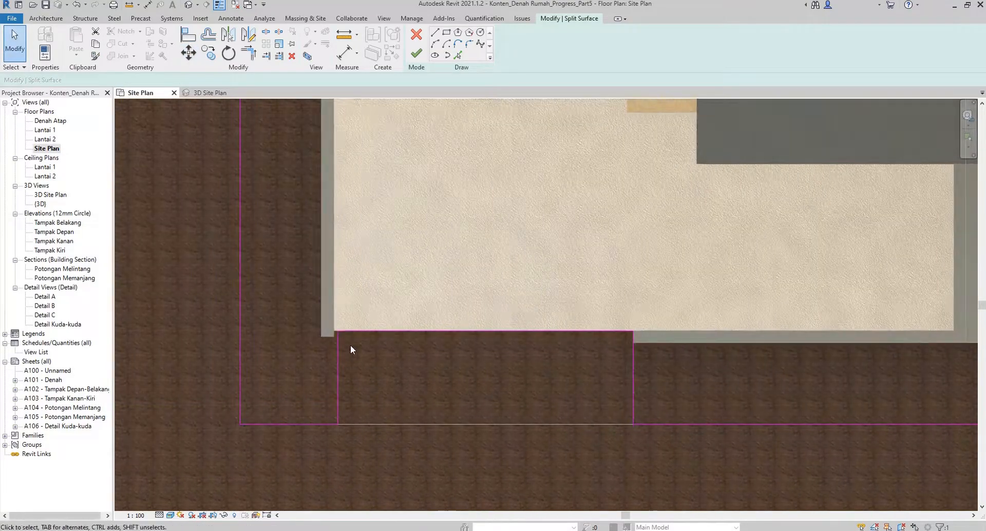
{"action": "left_click", "coordinate": [338, 341]}
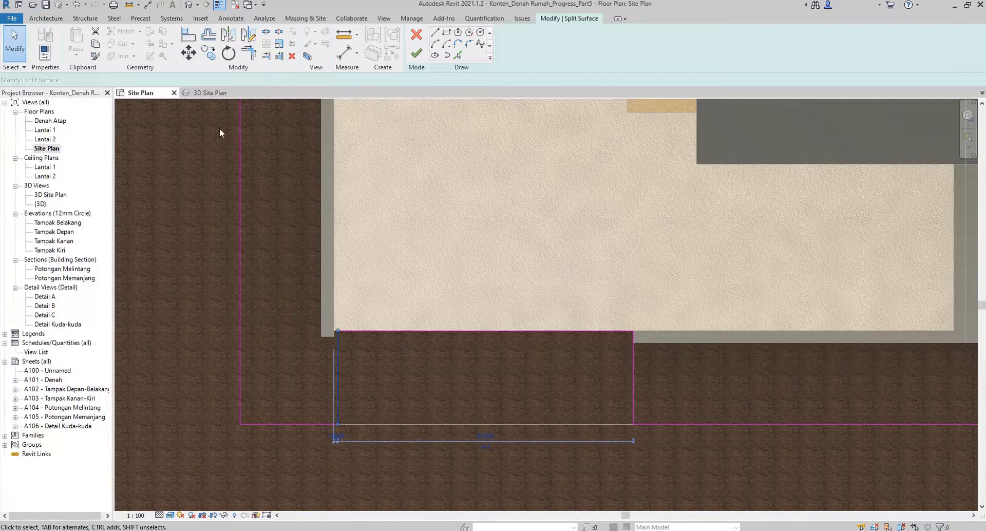
{"action": "left_click", "coordinate": [190, 55]}
{"action": "scroll", "coordinate": [335, 339], "scroll_direction": "up", "scroll_amount": 2}
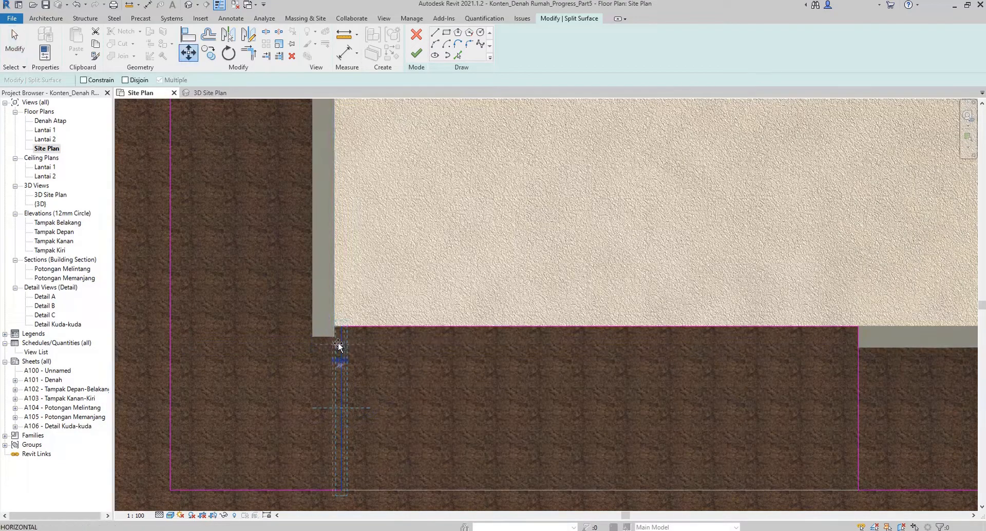
{"action": "left_click", "coordinate": [337, 341]}
{"action": "scroll", "coordinate": [352, 338], "scroll_direction": "down", "scroll_amount": 5}
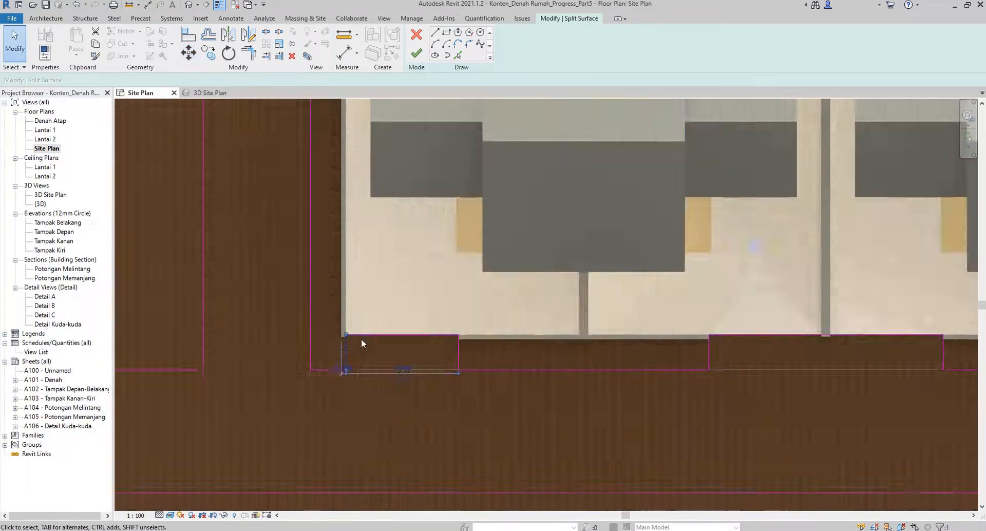
{"action": "key", "text": "Escape"}
Fillet both corners where the vertical road strip meets the horizontal one, using a fixed 1.0000 radius
{"action": "scroll", "coordinate": [283, 350], "scroll_direction": "up", "scroll_amount": 2}
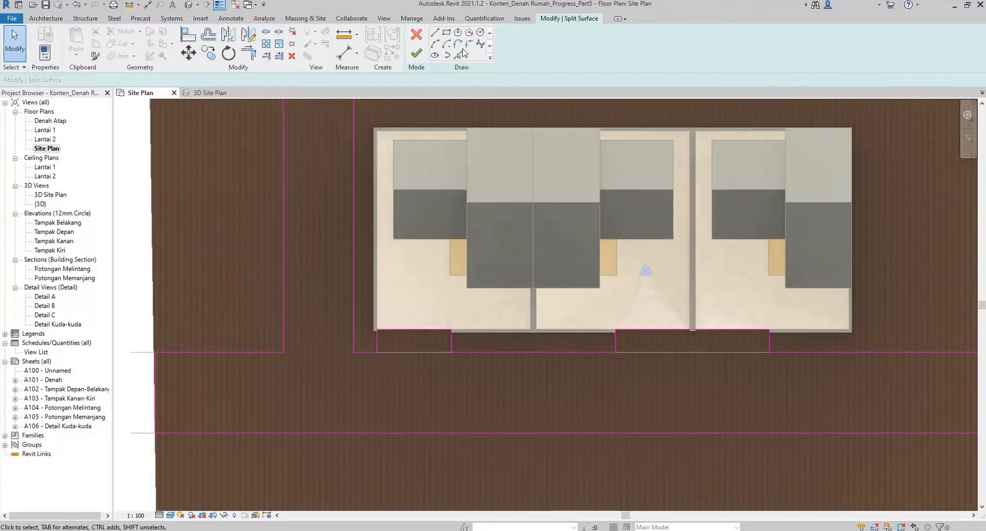
{"action": "scroll", "coordinate": [331, 267], "scroll_direction": "down", "scroll_amount": 2}
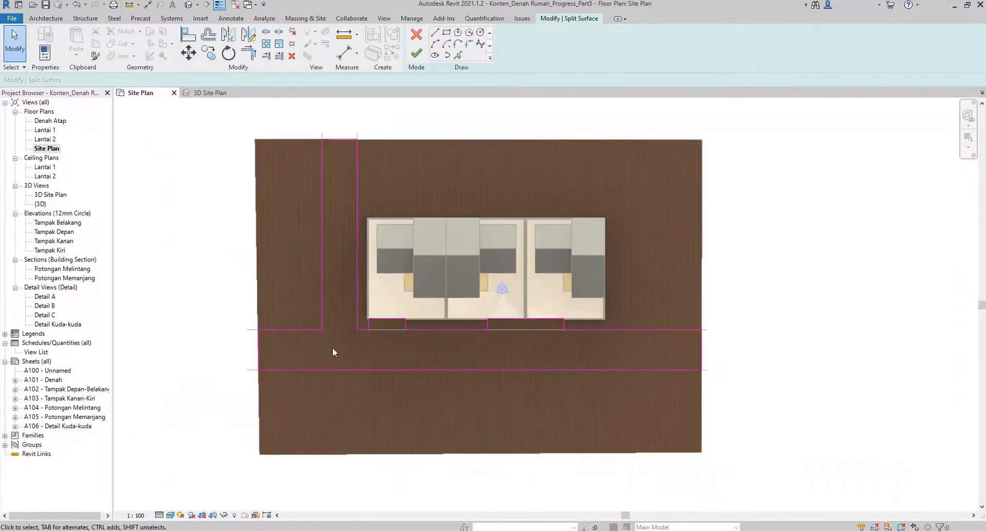
{"action": "left_click", "coordinate": [468, 46]}
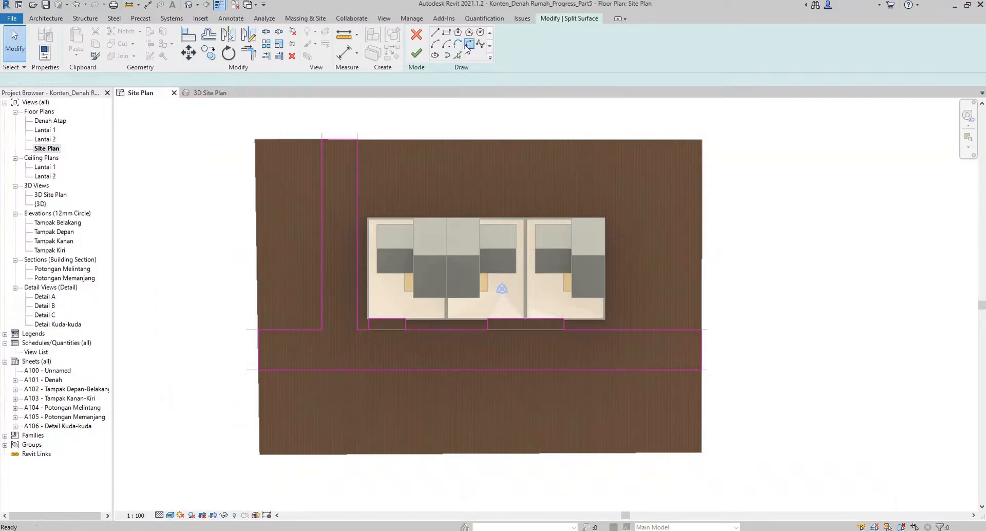
{"action": "left_click", "coordinate": [46, 80]}
{"action": "scroll", "coordinate": [331, 308], "scroll_direction": "up", "scroll_amount": 2}
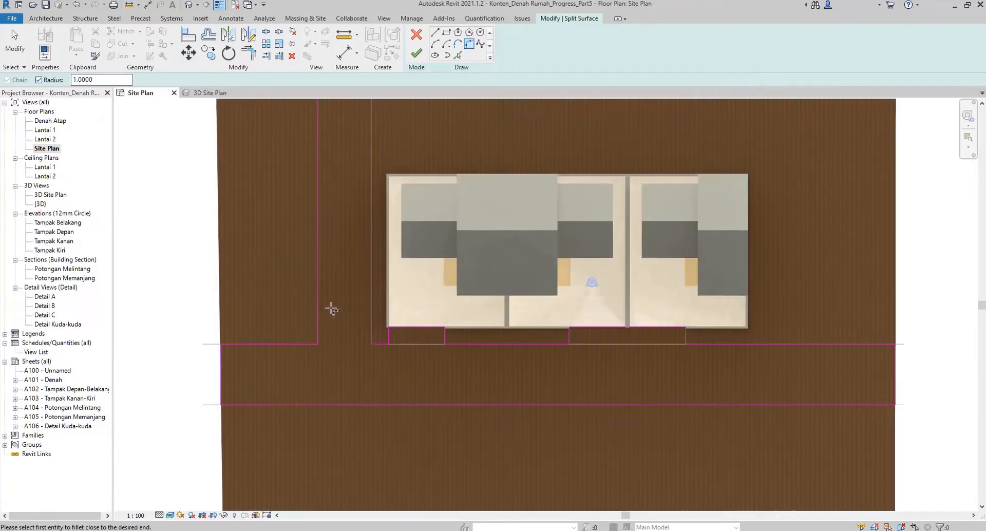
{"action": "left_click", "coordinate": [291, 346]}
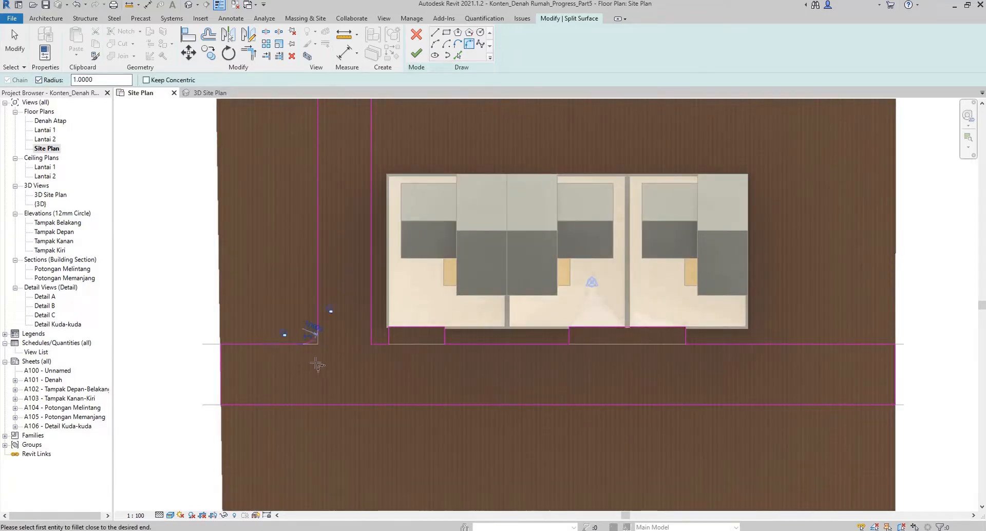
{"action": "scroll", "coordinate": [322, 355], "scroll_direction": "up", "scroll_amount": 2}
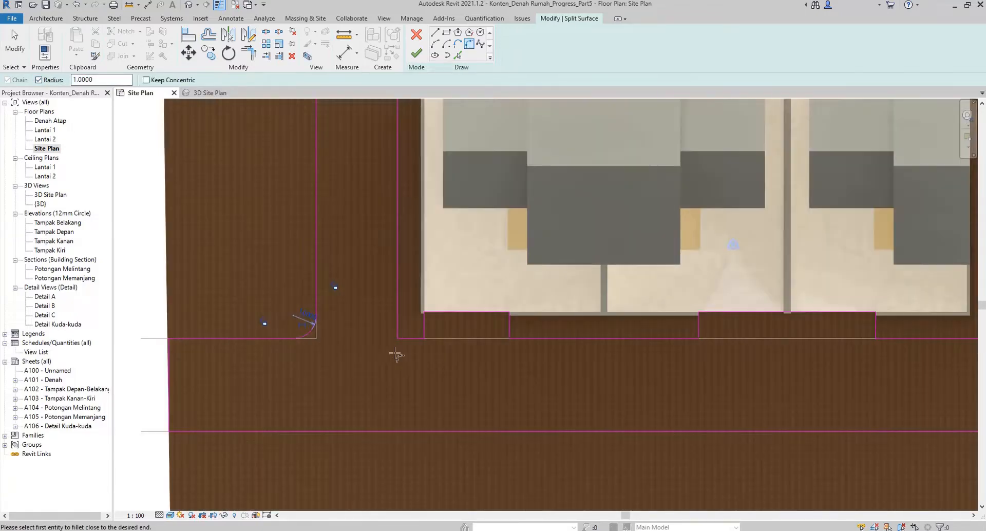
{"action": "left_click", "coordinate": [400, 297]}
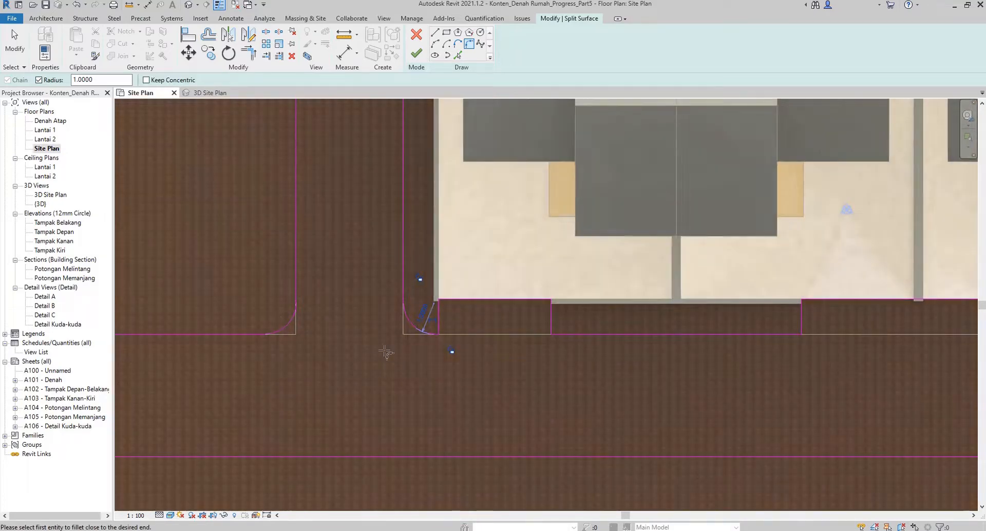
Try to finish the surface split with the sketched boundary
{"action": "scroll", "coordinate": [388, 353], "scroll_direction": "down", "scroll_amount": 1}
{"action": "scroll", "coordinate": [408, 345], "scroll_direction": "down", "scroll_amount": 2}
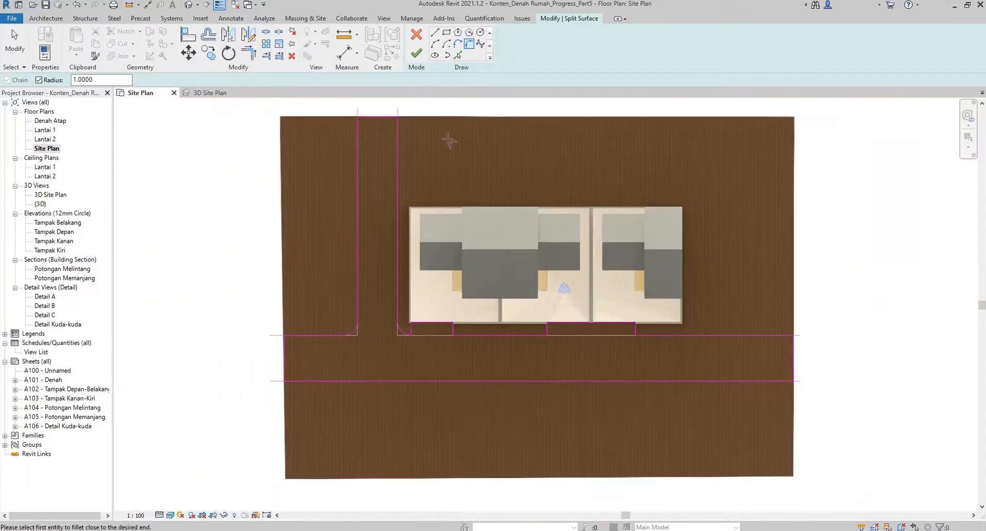
{"action": "left_click", "coordinate": [414, 57]}
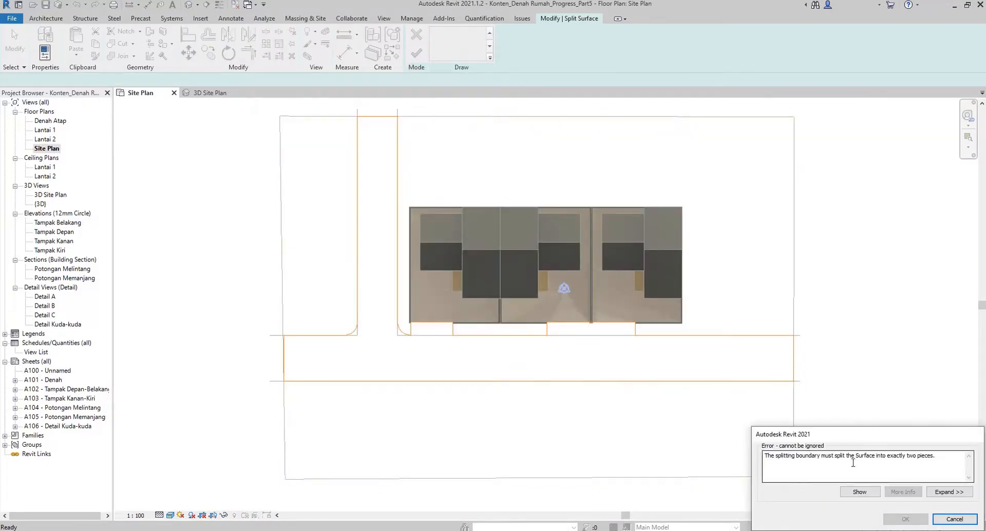
{"action": "left_click_drag", "start_coordinate": [826, 456], "coordinate": [902, 455]}
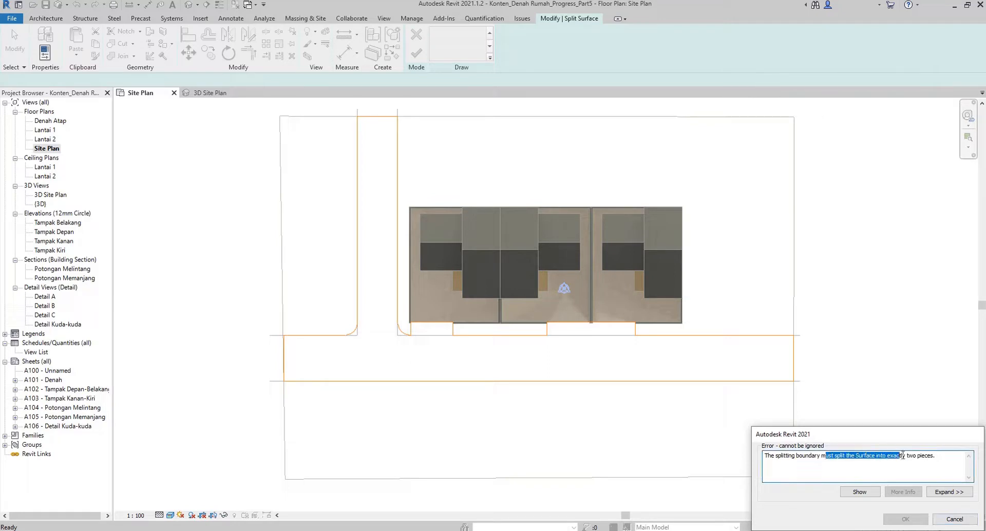
{"action": "left_click", "coordinate": [955, 518]}
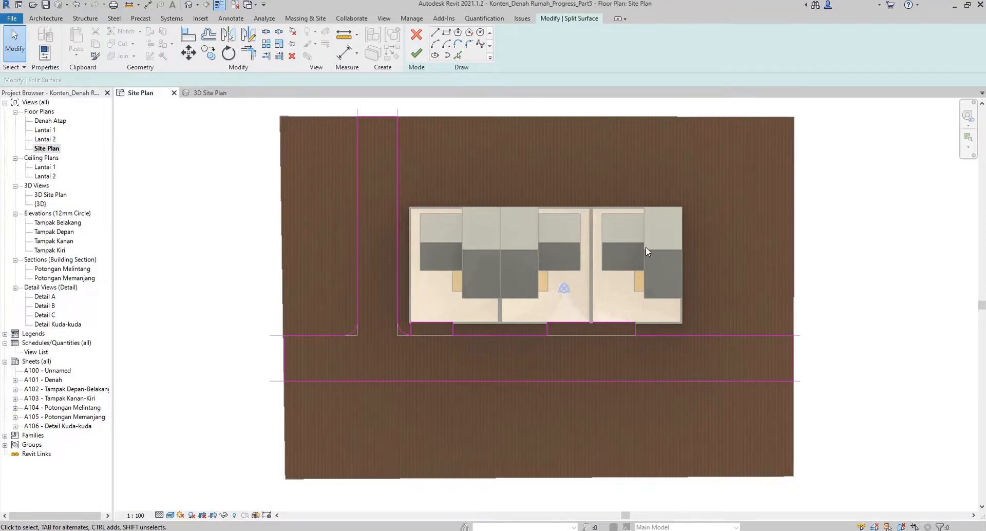
Nudge the boundary line at the horizontal strip's left end slightly inward from the toposurface's left edge
{"action": "left_click", "coordinate": [284, 351]}
{"action": "scroll", "coordinate": [278, 351], "scroll_direction": "up", "scroll_amount": 4}
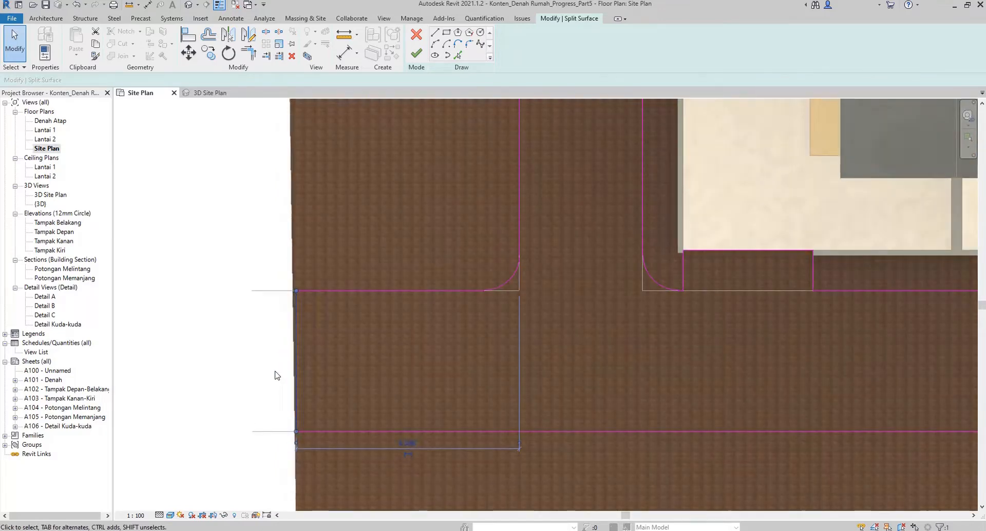
{"action": "key", "text": "Right"}
{"action": "middle_click_drag", "start_coordinate": [408, 248], "coordinate": [410, 313]}
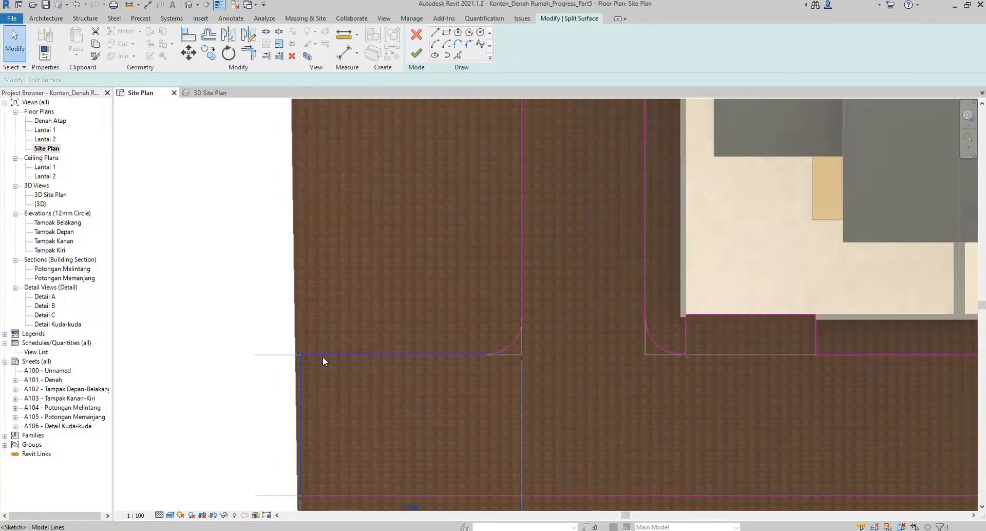
Adjust the vertical strip's top boundary line at the toposurface's top edge and finish the surface split
{"action": "scroll", "coordinate": [319, 359], "scroll_direction": "down", "scroll_amount": 4}
{"action": "middle_click_drag", "start_coordinate": [440, 265], "coordinate": [451, 429]}
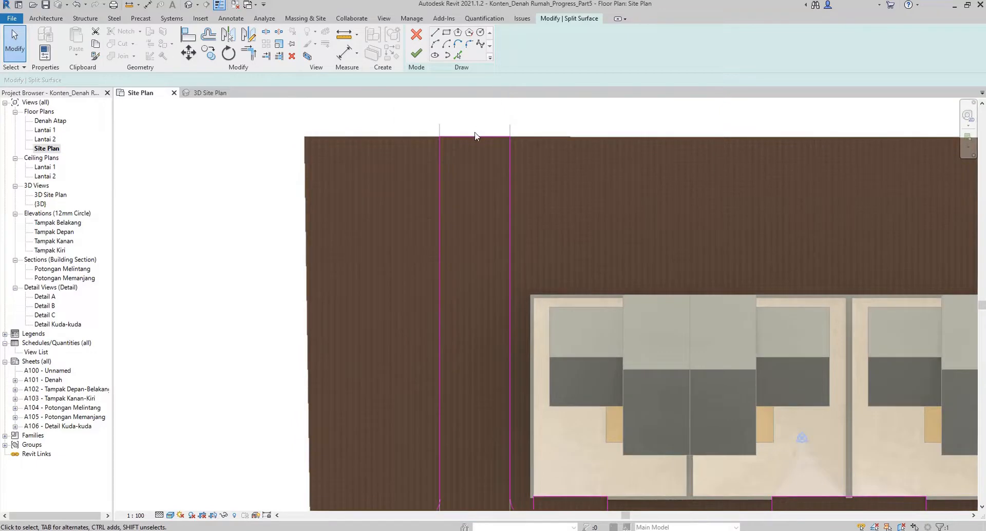
{"action": "scroll", "coordinate": [475, 134], "scroll_direction": "up", "scroll_amount": 4}
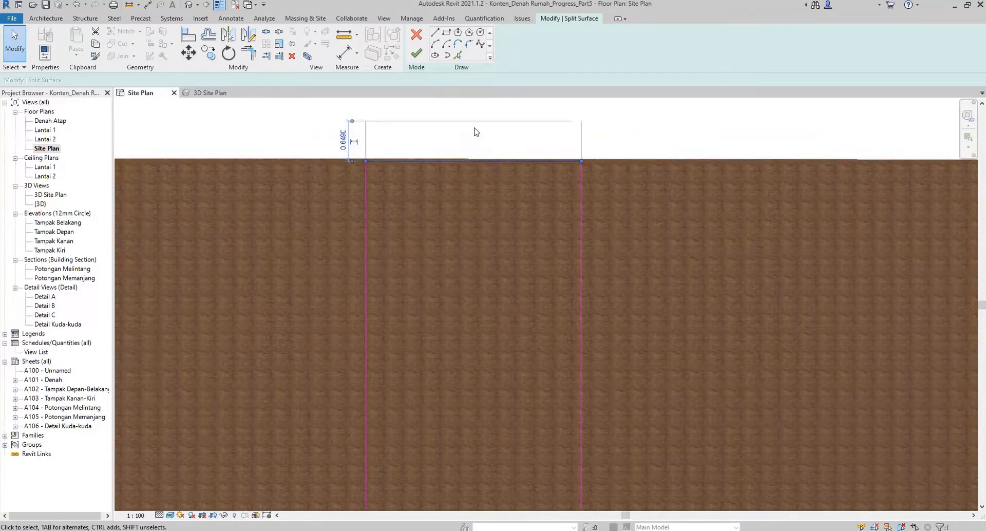
{"action": "scroll", "coordinate": [445, 168], "scroll_direction": "down", "scroll_amount": 6}
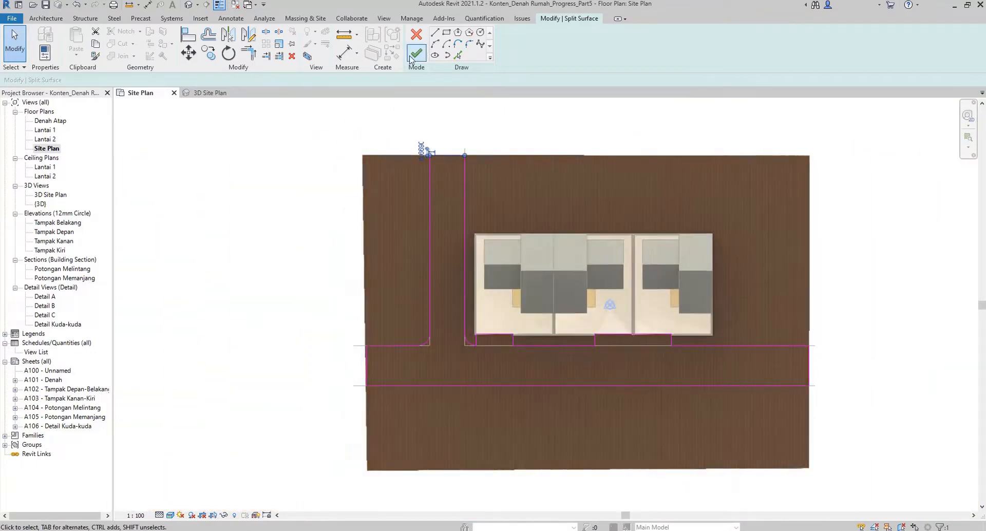
{"action": "left_click", "coordinate": [411, 57]}
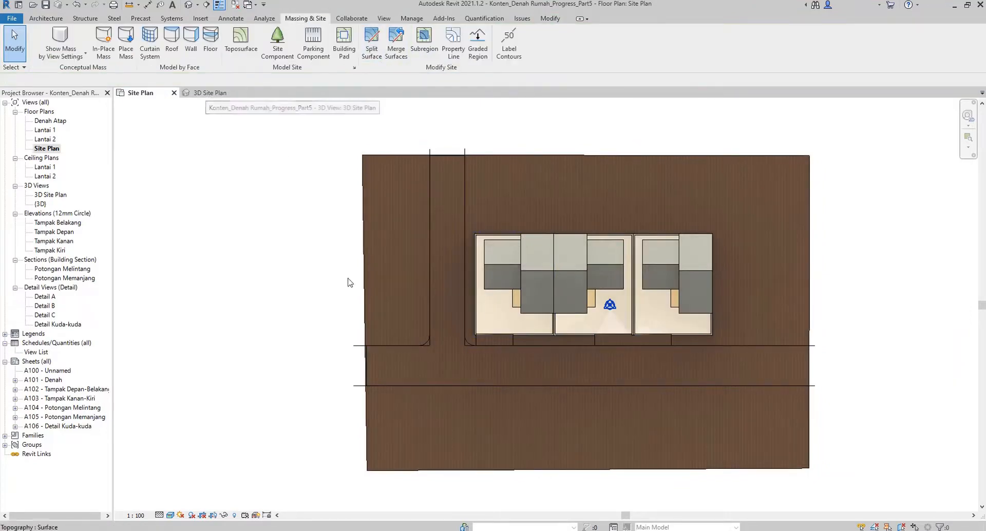
Inspect the split road surface, the remaining ground and the upper-left detail line, and clear the selection
{"action": "left_click", "coordinate": [426, 342]}
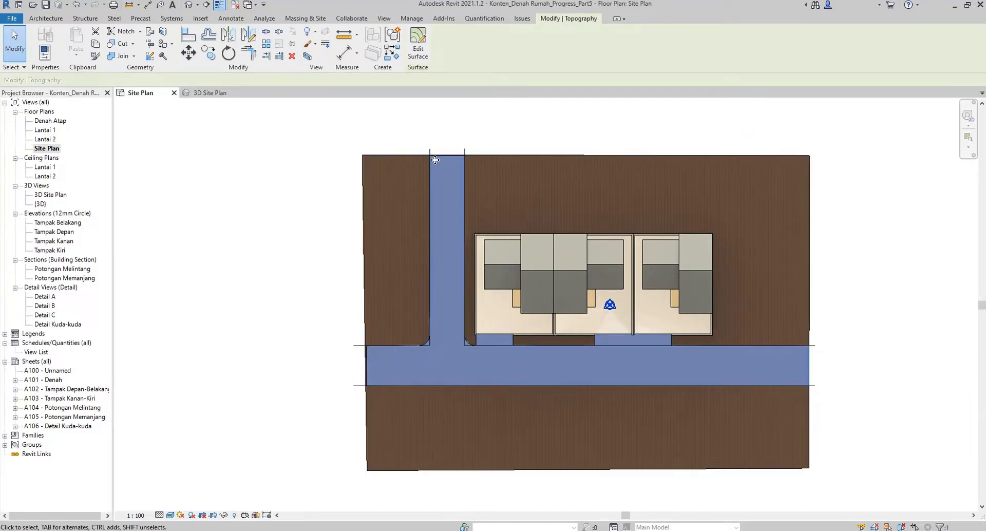
{"action": "left_click", "coordinate": [403, 159]}
{"action": "left_click", "coordinate": [337, 286]}
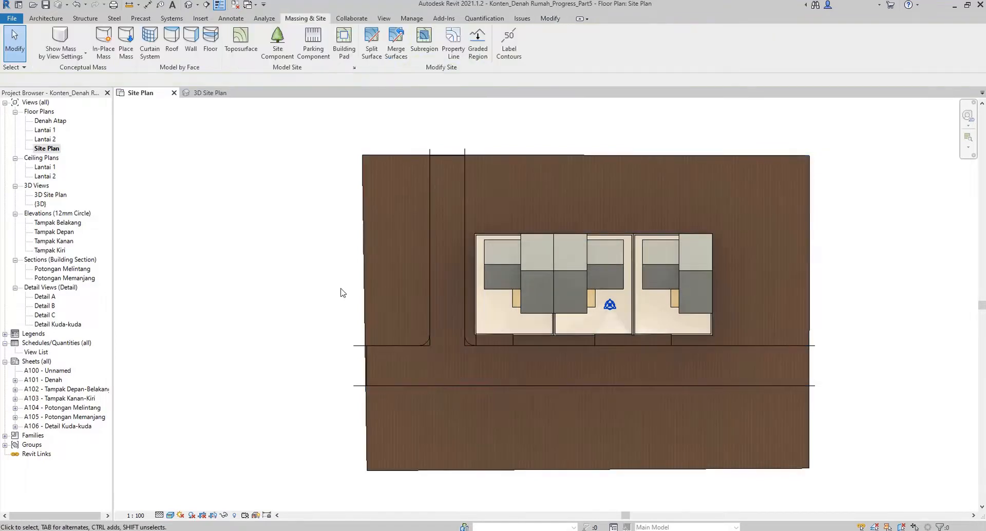
{"action": "left_click", "coordinate": [359, 347]}
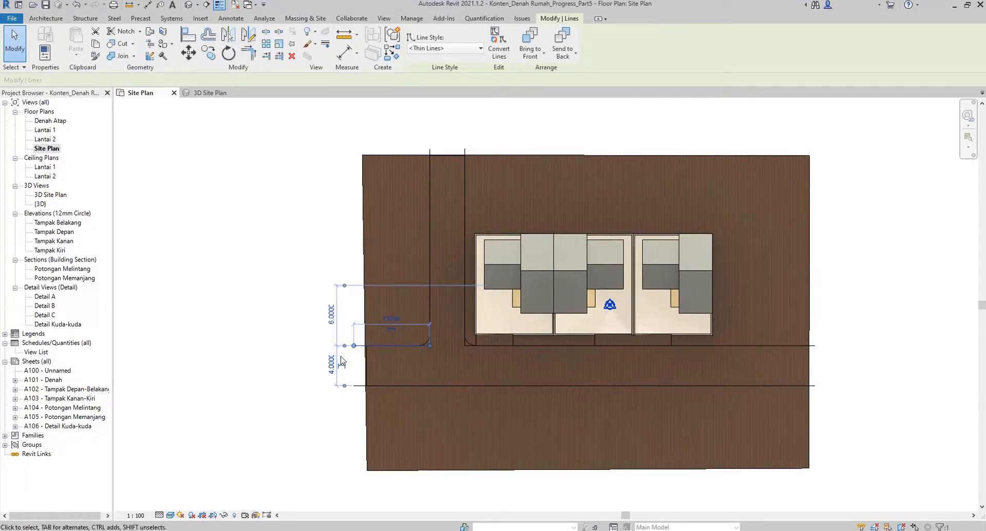
{"action": "key", "text": "Escape"}
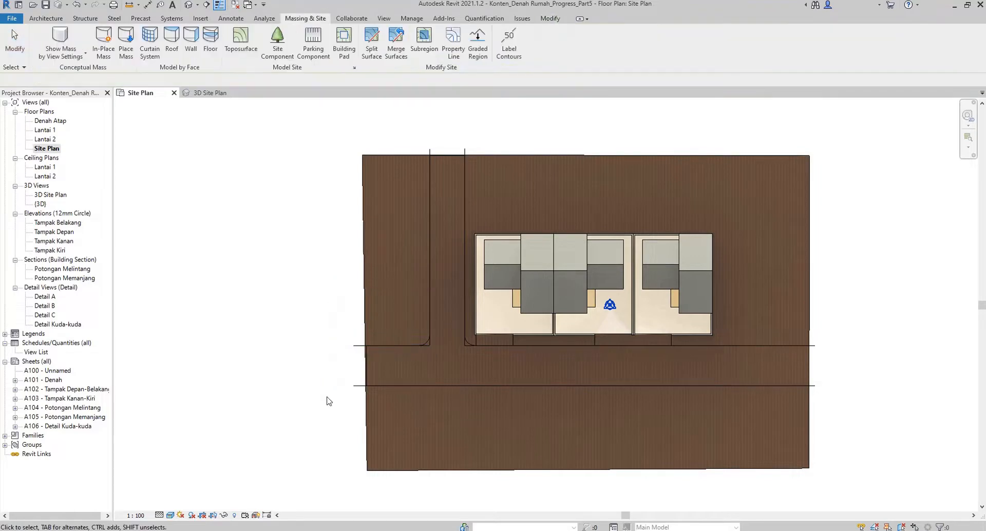
{"action": "left_click_drag", "start_coordinate": [308, 420], "coordinate": [891, 123]}
{"action": "left_click", "coordinate": [458, 41]}
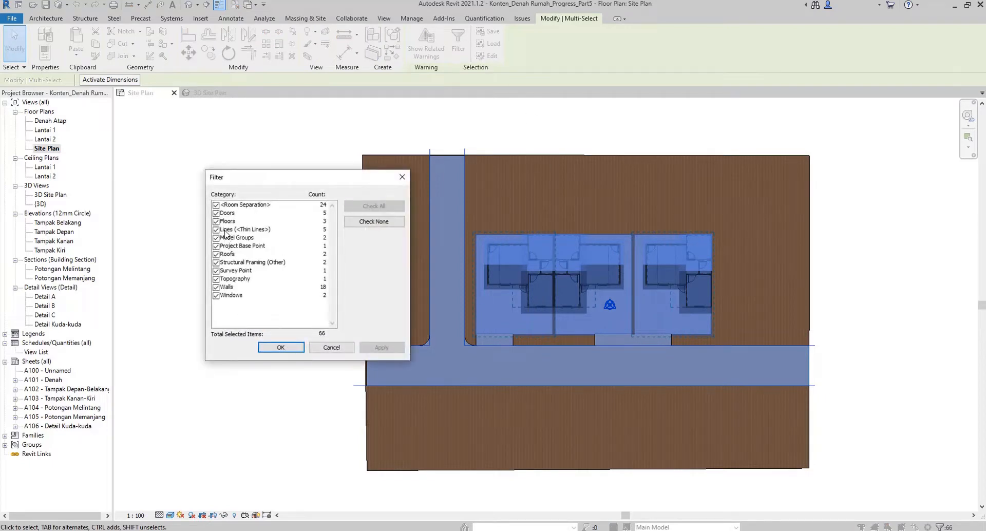
{"action": "left_click", "coordinate": [374, 221]}
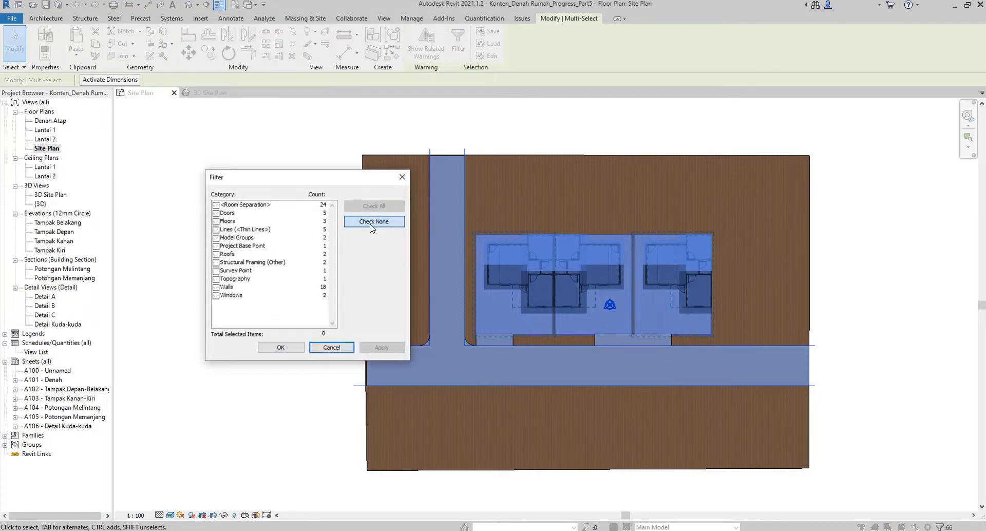
{"action": "left_click", "coordinate": [216, 270]}
{"action": "left_click", "coordinate": [216, 246]}
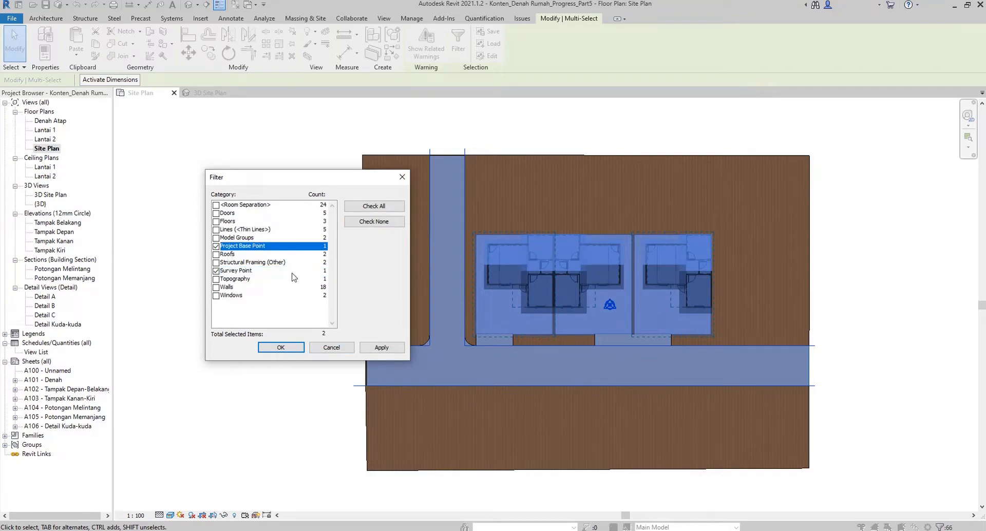
{"action": "left_click", "coordinate": [402, 177]}
Window-select the site plan, filter the selection to Lines (<Thin Lines>) only, and delete those road guide lines
{"action": "left_click_drag", "start_coordinate": [321, 128], "coordinate": [872, 379]}
{"action": "left_click_drag", "start_coordinate": [361, 146], "coordinate": [892, 398]}
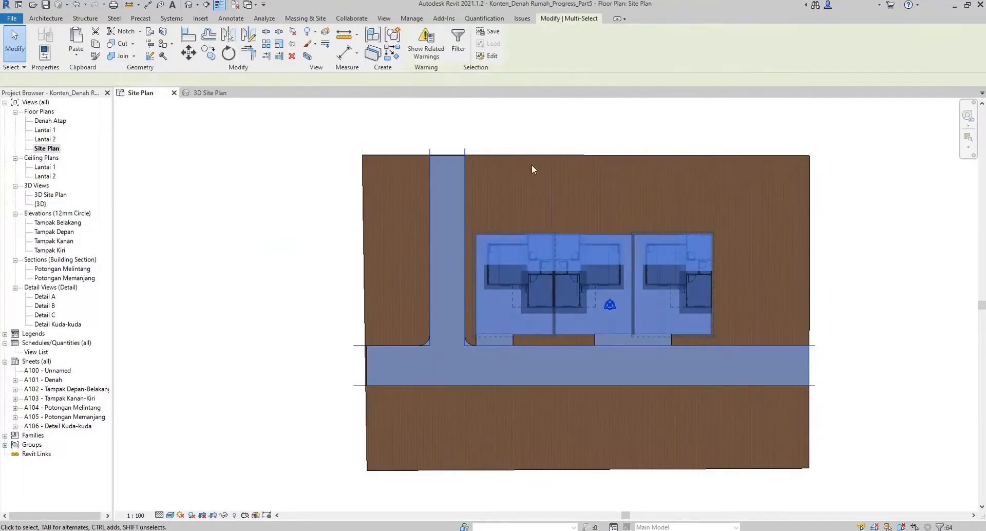
{"action": "left_click", "coordinate": [458, 42]}
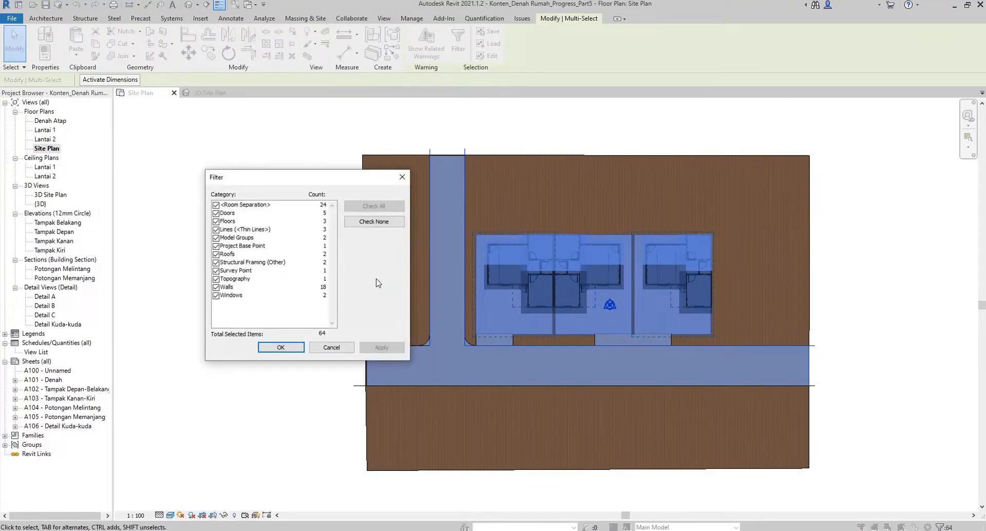
{"action": "left_click", "coordinate": [374, 222]}
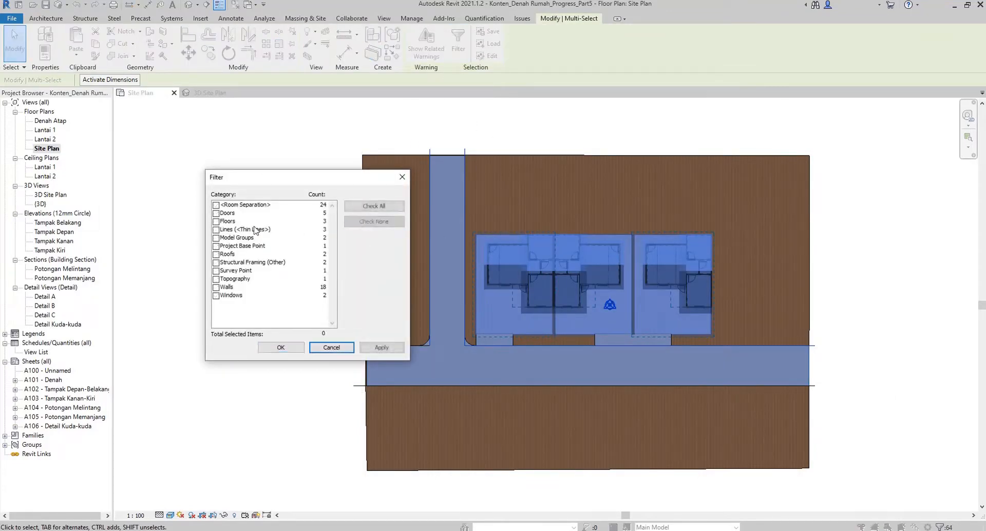
{"action": "left_click", "coordinate": [216, 230]}
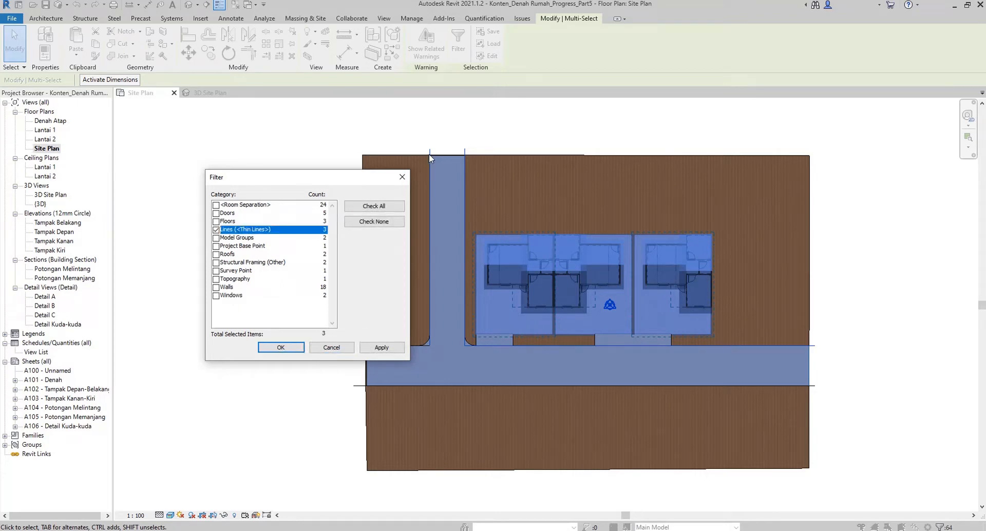
{"action": "left_click", "coordinate": [382, 348]}
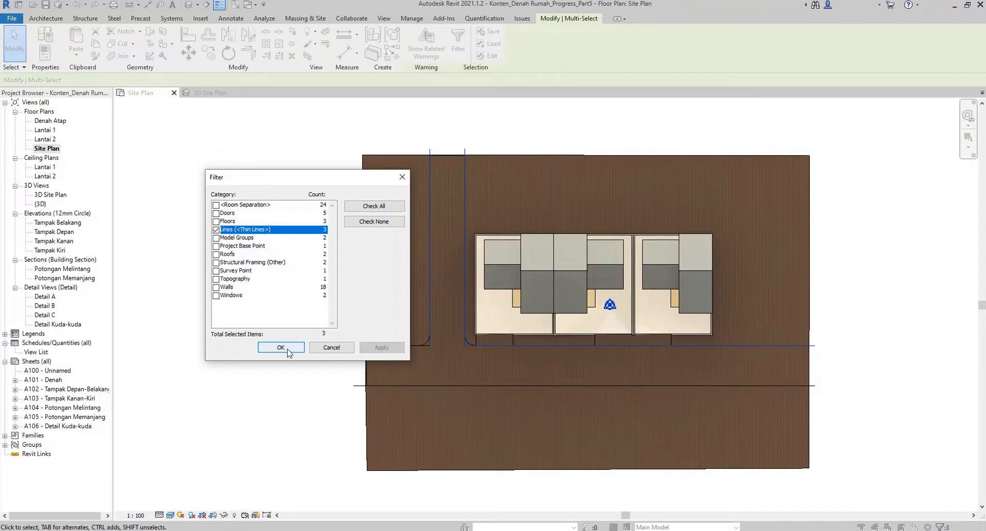
{"action": "left_click", "coordinate": [288, 352]}
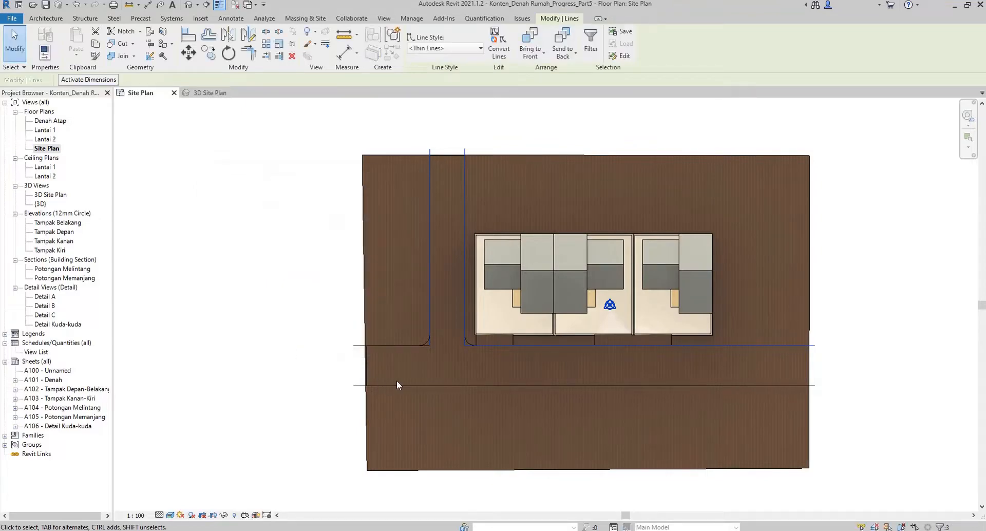
{"action": "key", "text": "Escape"}
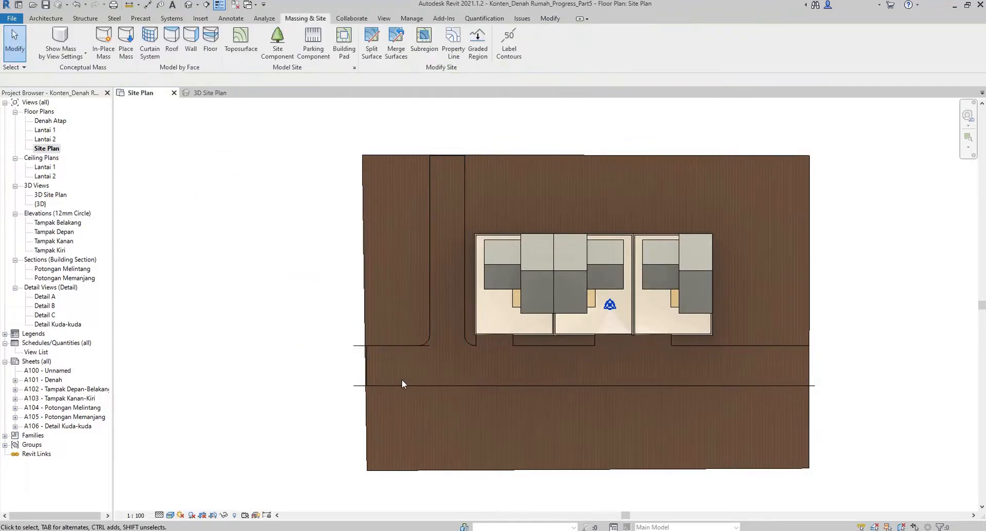
Delete the two remaining horizontal guide lines along the road's upper-left edge and lower edge
{"action": "left_click", "coordinate": [427, 345]}
{"action": "key", "text": "Delete"}
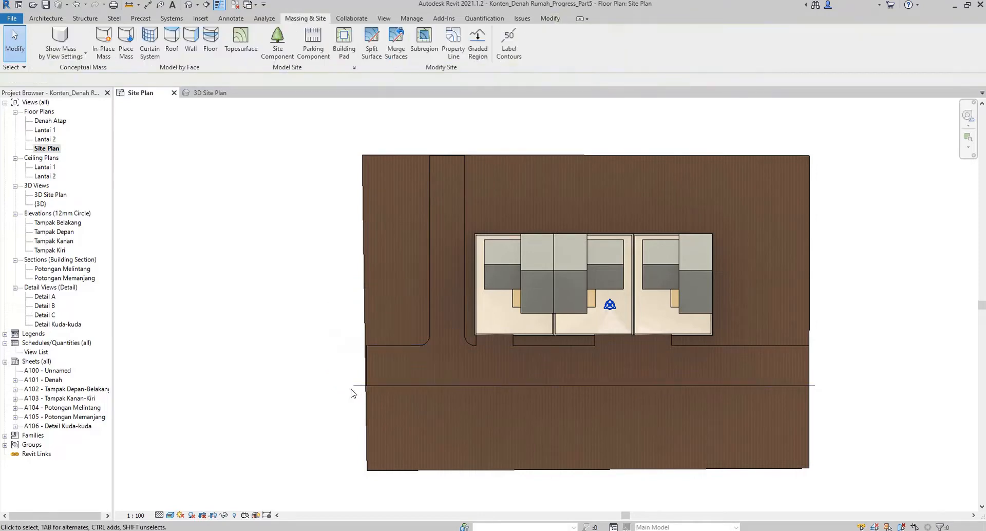
{"action": "left_click", "coordinate": [353, 386]}
{"action": "key", "text": "Delete"}
Switch to the 3D Site Plan view and select the ground surface surrounding the road
{"action": "left_click", "coordinate": [208, 92]}
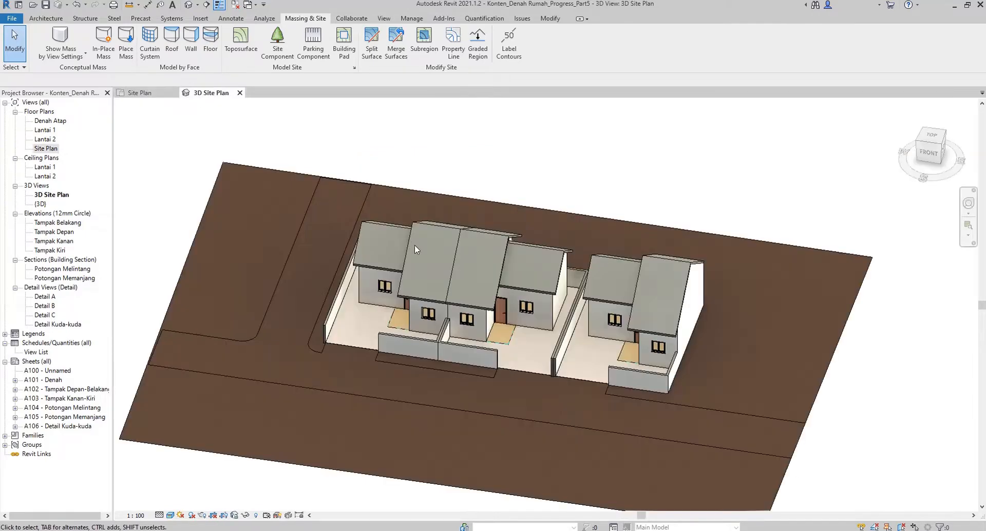
{"action": "middle_click_drag", "start_coordinate": [414, 245], "coordinate": [256, 259], "text": "shift"}
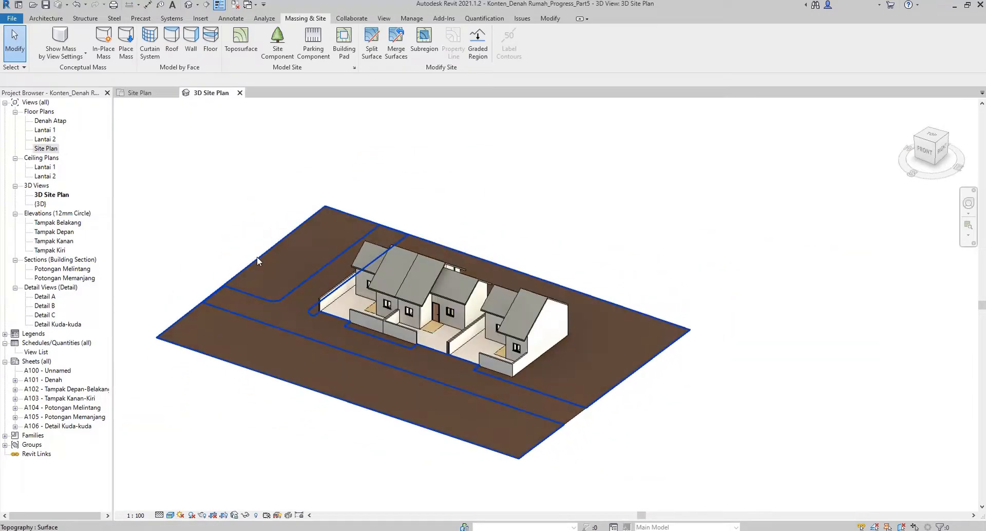
{"action": "left_click", "coordinate": [257, 257]}
{"action": "scroll", "coordinate": [262, 275], "scroll_direction": "up", "scroll_amount": 3}
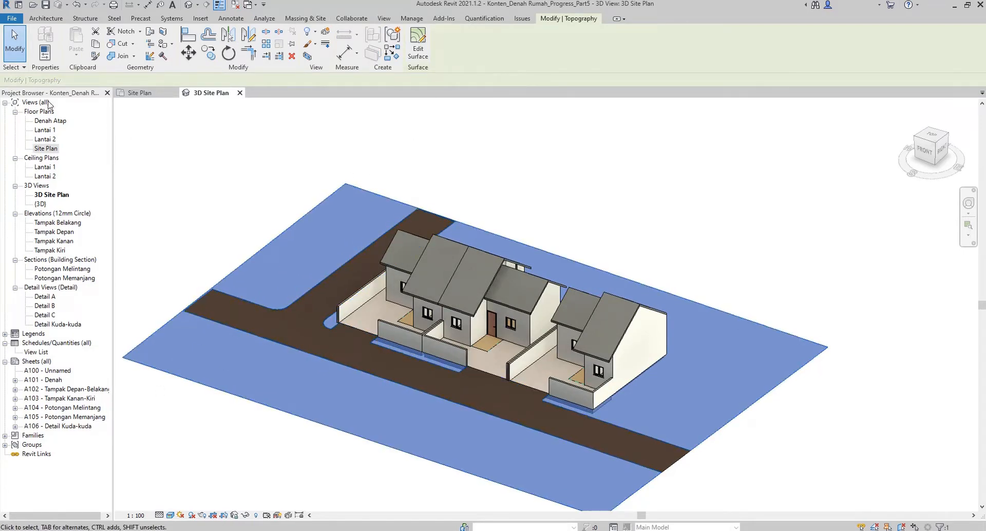
Show the Properties palette and clear the topography selection
{"action": "left_click", "coordinate": [384, 19]}
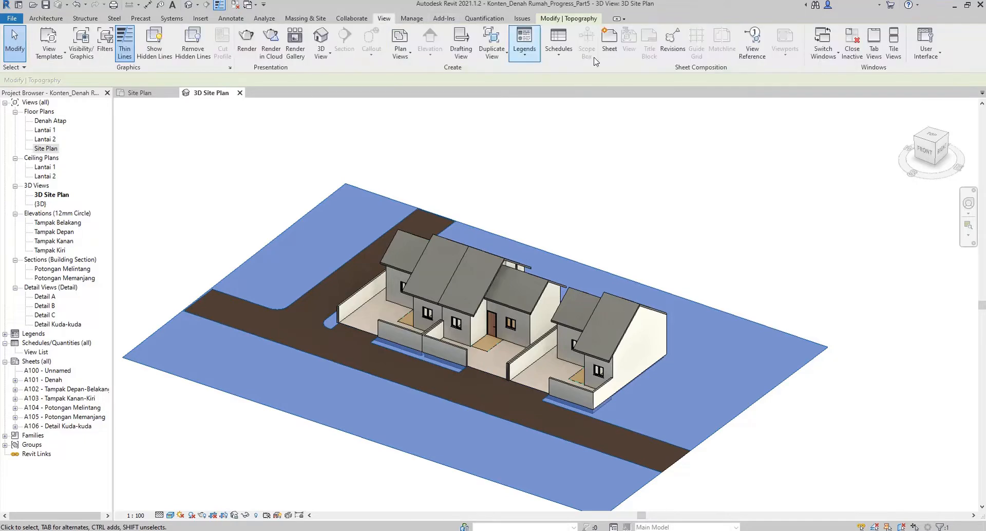
{"action": "left_click", "coordinate": [926, 46]}
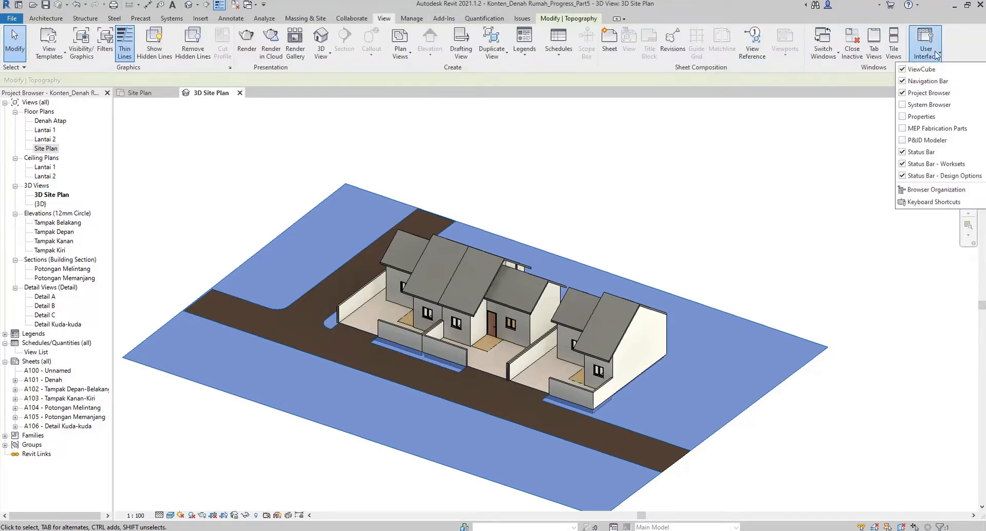
{"action": "left_click", "coordinate": [906, 118]}
{"action": "left_click", "coordinate": [631, 219]}
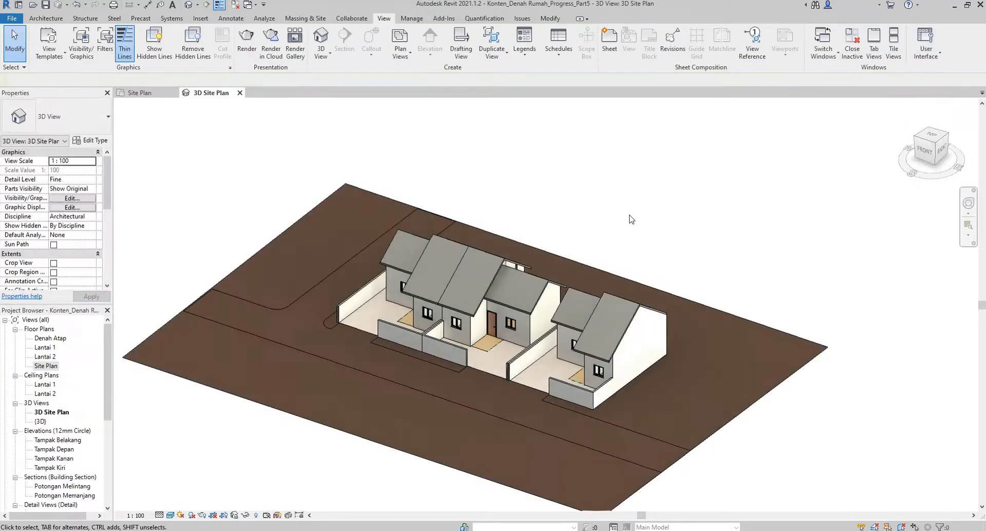
Open the material setting of the ground surface around the road and create a new material named Grass
{"action": "left_click", "coordinate": [285, 227]}
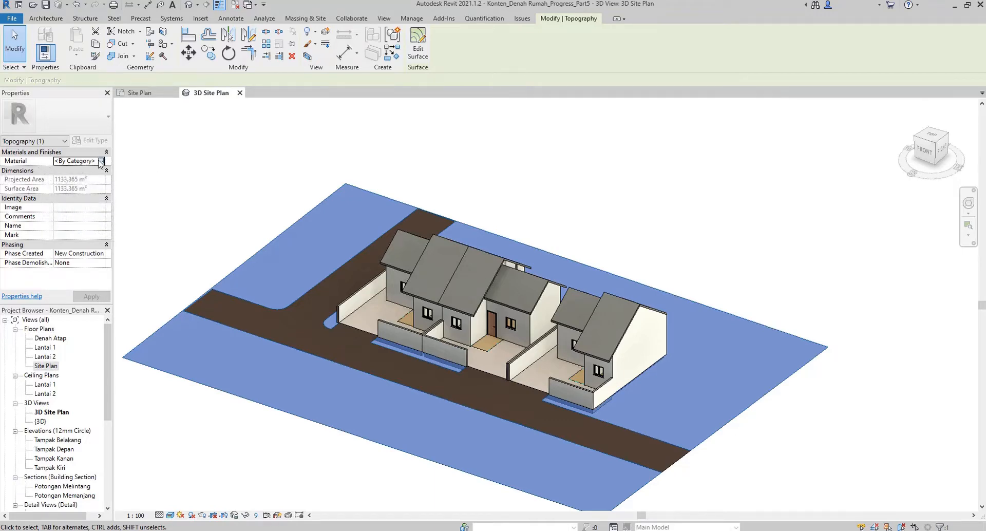
{"action": "left_click", "coordinate": [102, 161]}
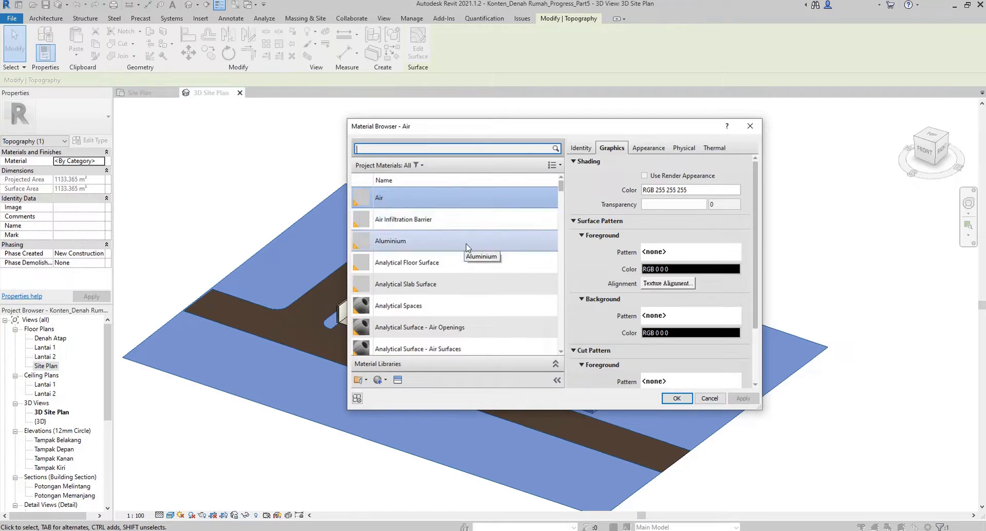
{"action": "left_click", "coordinate": [381, 380]}
{"action": "left_click", "coordinate": [382, 392]}
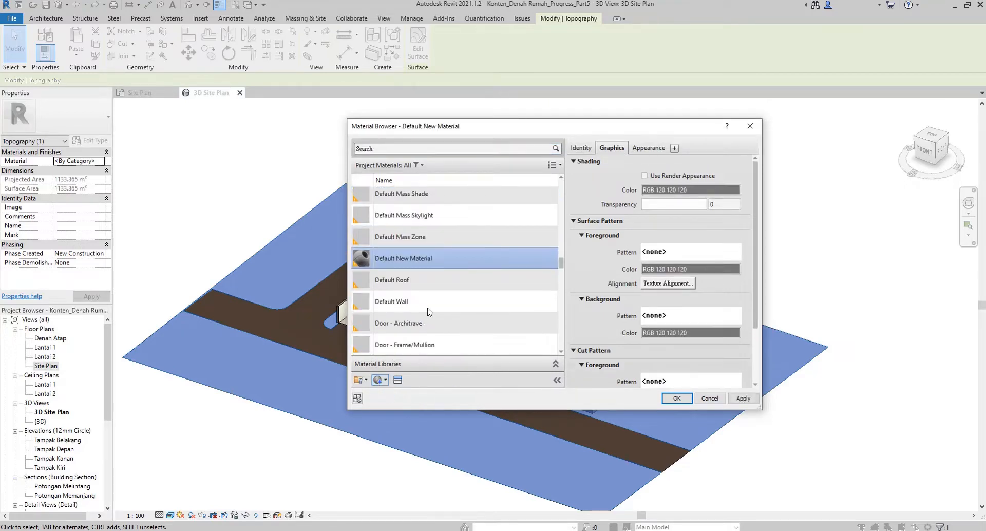
{"action": "right_click", "coordinate": [415, 261]}
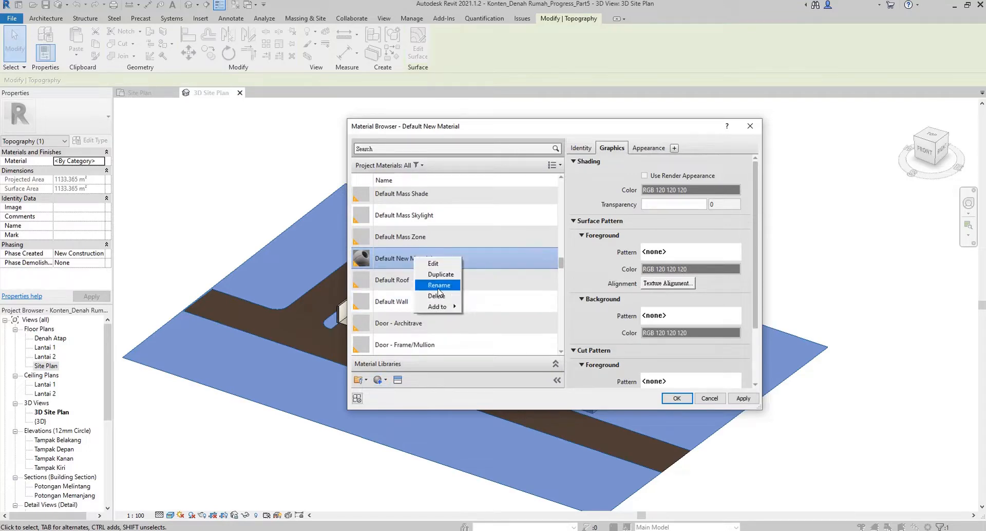
{"action": "left_click", "coordinate": [439, 287]}
{"action": "type", "text": "Grass"}
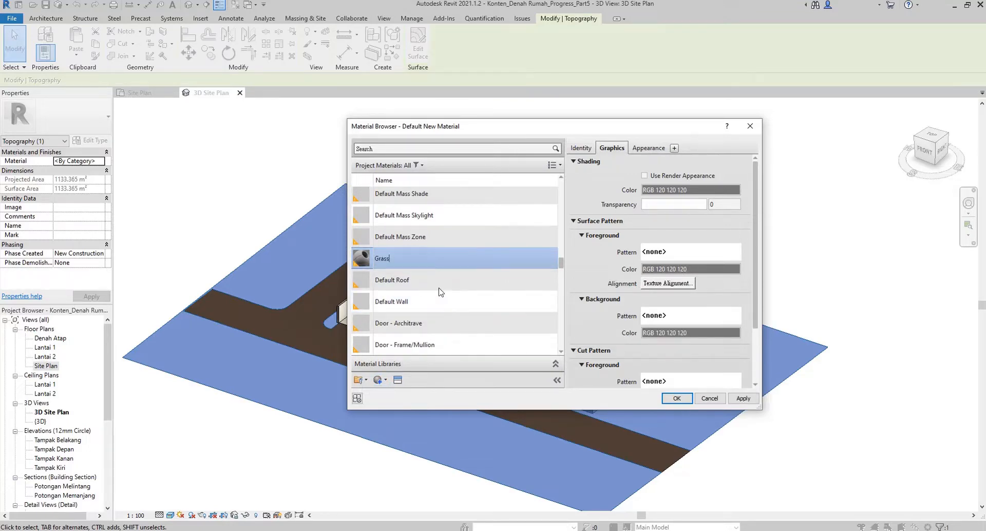
{"action": "key", "text": "Return"}
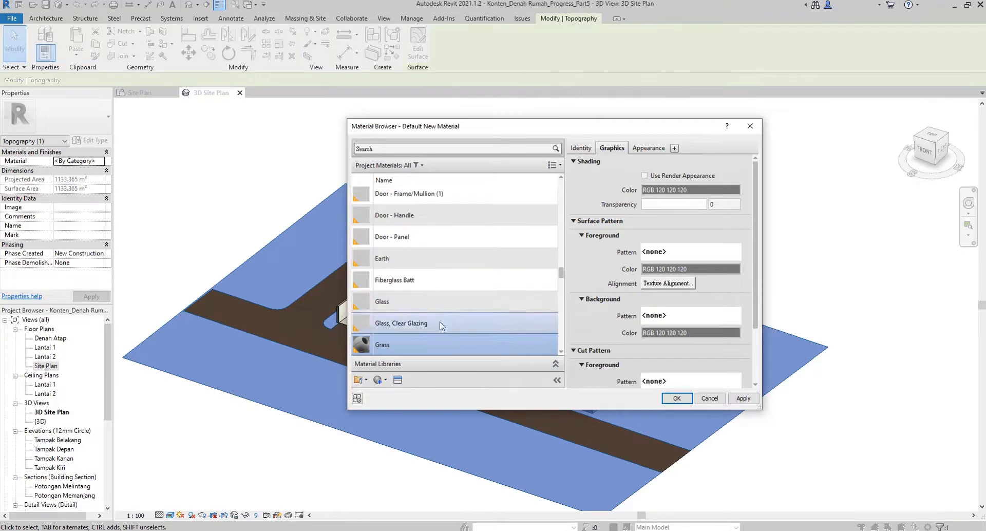
{"action": "scroll", "coordinate": [440, 325], "scroll_direction": "down", "scroll_amount": 1}
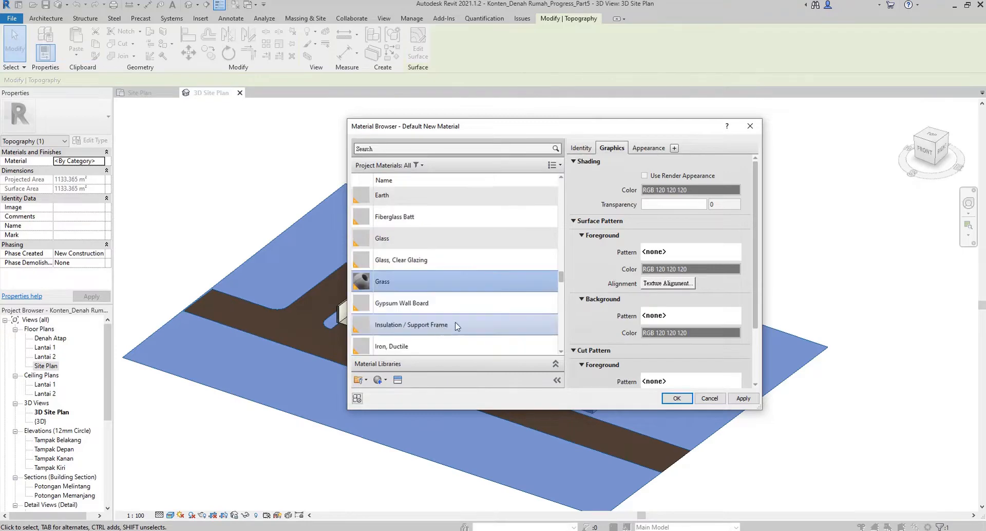
Assign the image file Grass2.jpg as the Grass material's generic appearance texture
{"action": "left_click", "coordinate": [657, 149]}
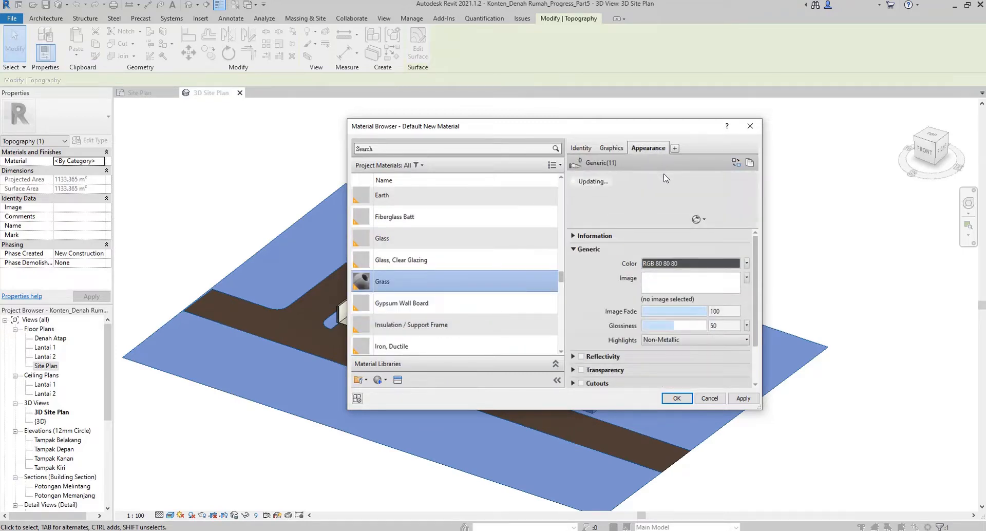
{"action": "left_click", "coordinate": [676, 290]}
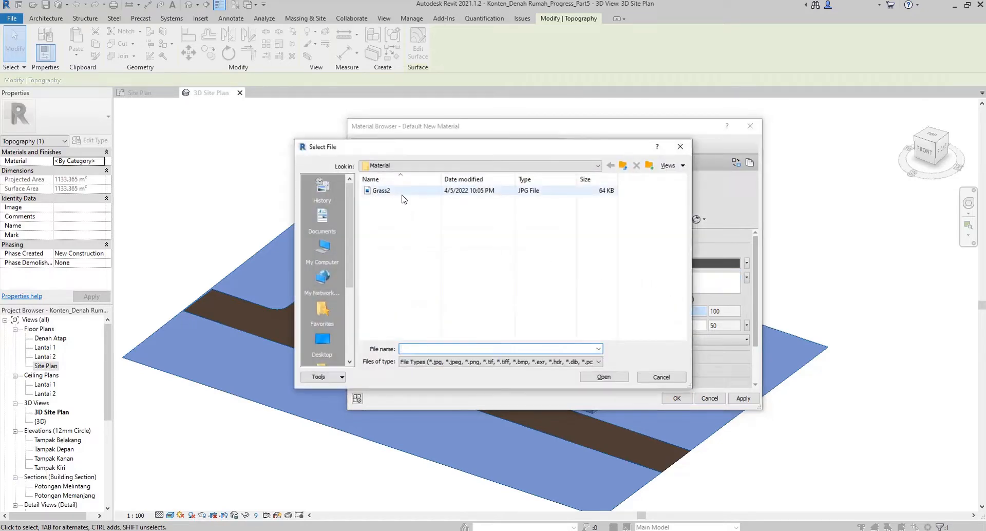
{"action": "left_click", "coordinate": [403, 197]}
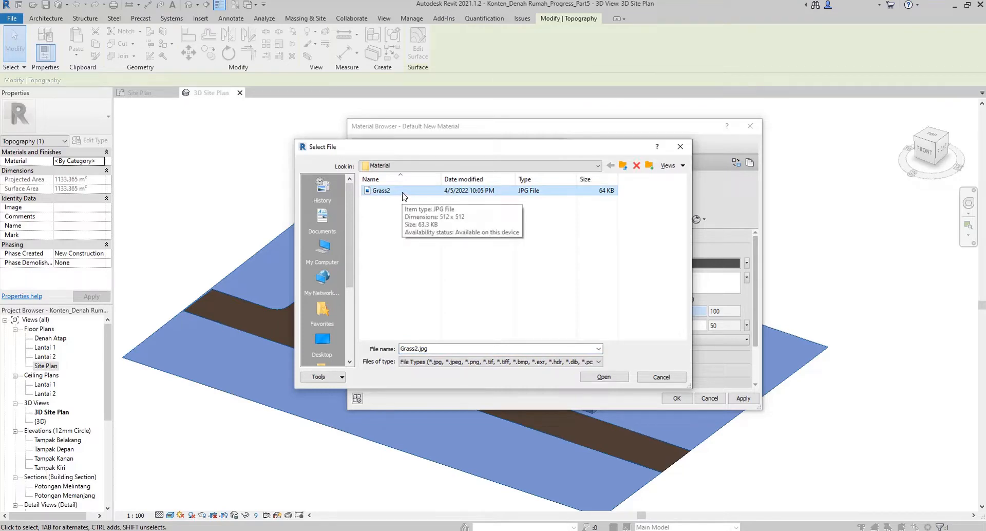
{"action": "double_click", "coordinate": [404, 196]}
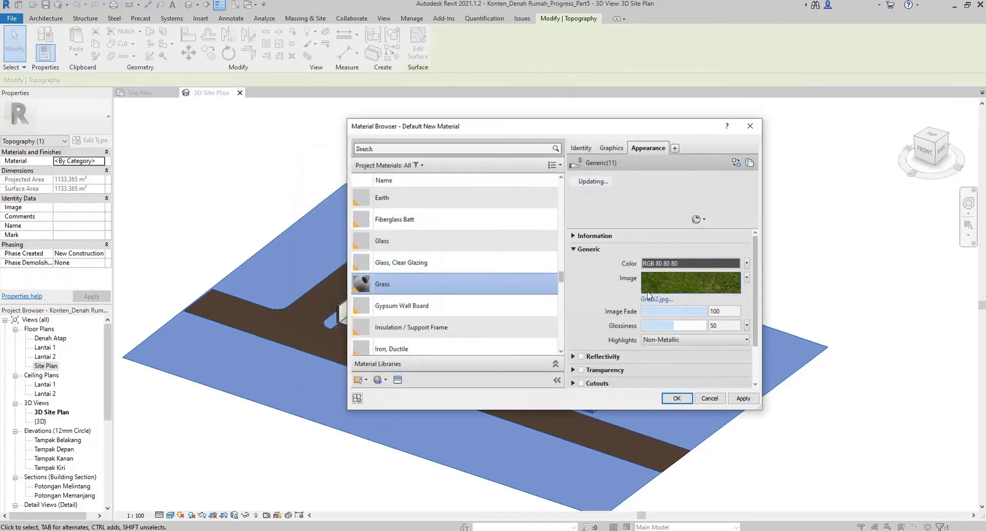
Set the grass texture's sample size to 6 m in width and height, and finish the texture editing
{"action": "left_click", "coordinate": [661, 284]}
{"action": "scroll", "coordinate": [546, 321], "scroll_direction": "down", "scroll_amount": 3}
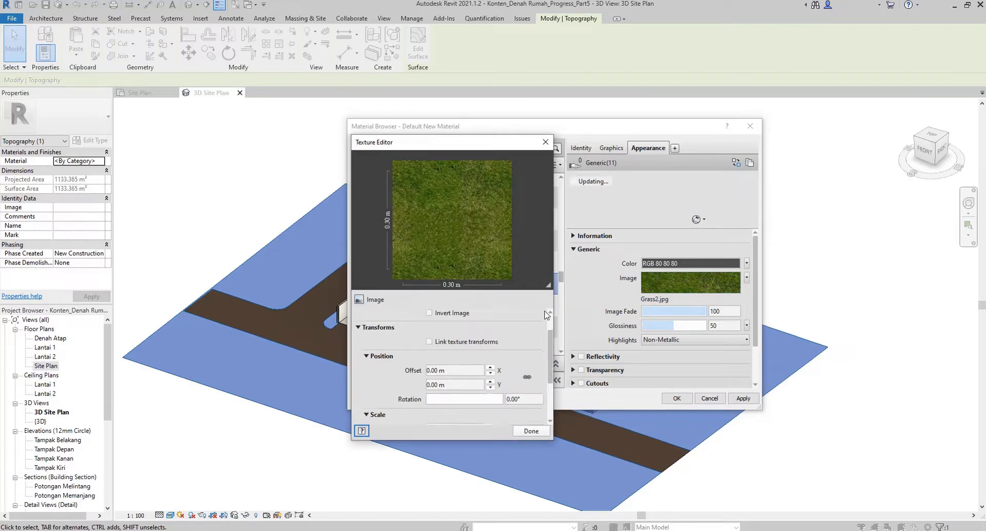
{"action": "scroll", "coordinate": [546, 321], "scroll_direction": "down", "scroll_amount": 1}
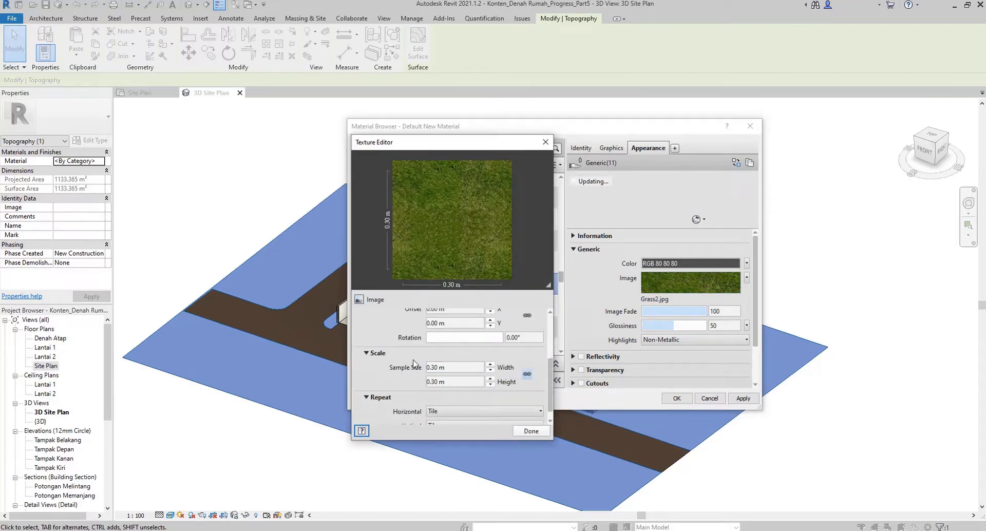
{"action": "double_click", "coordinate": [432, 367]}
{"action": "type", "text": "6"}
{"action": "key", "text": "Return"}
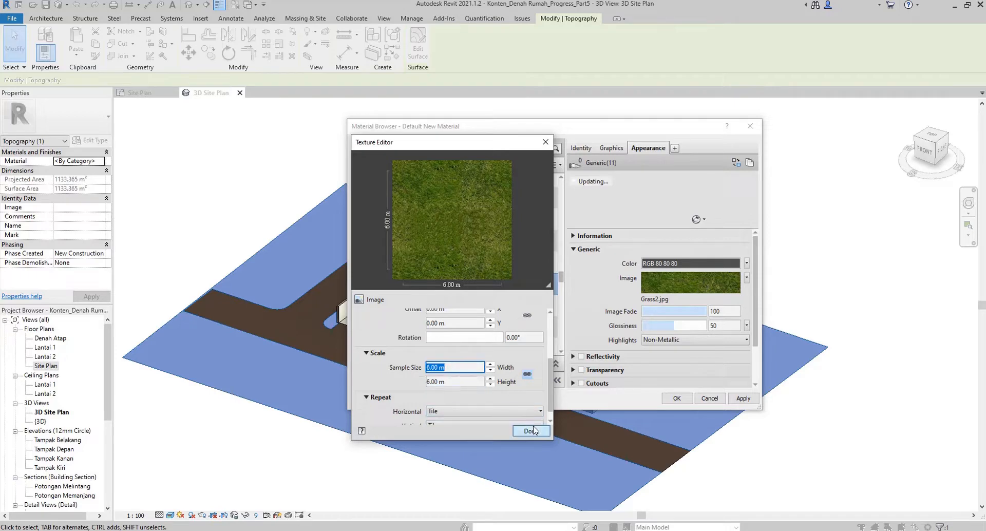
{"action": "left_click", "coordinate": [532, 431]}
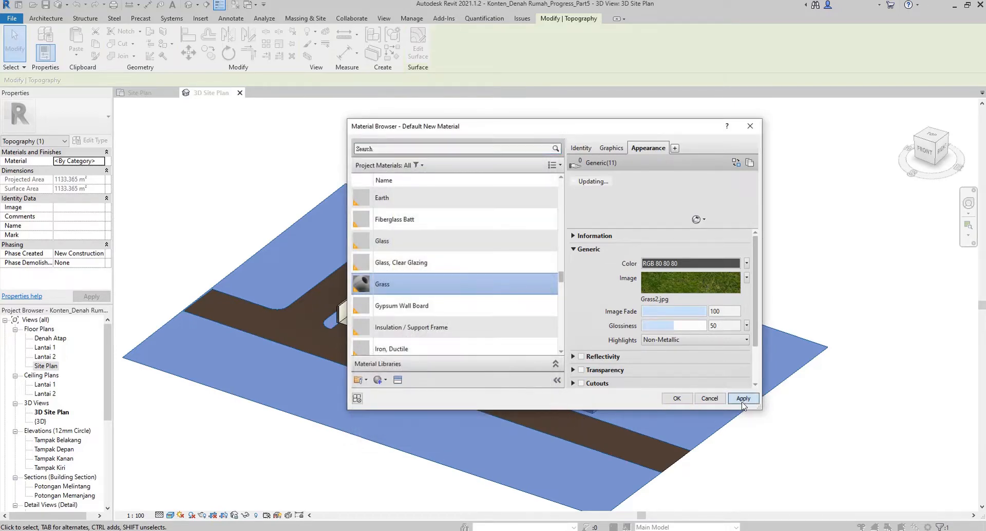
Assign the Grass material to the ground surface, clear the selection and inspect the road area up close
{"action": "left_click", "coordinate": [679, 399]}
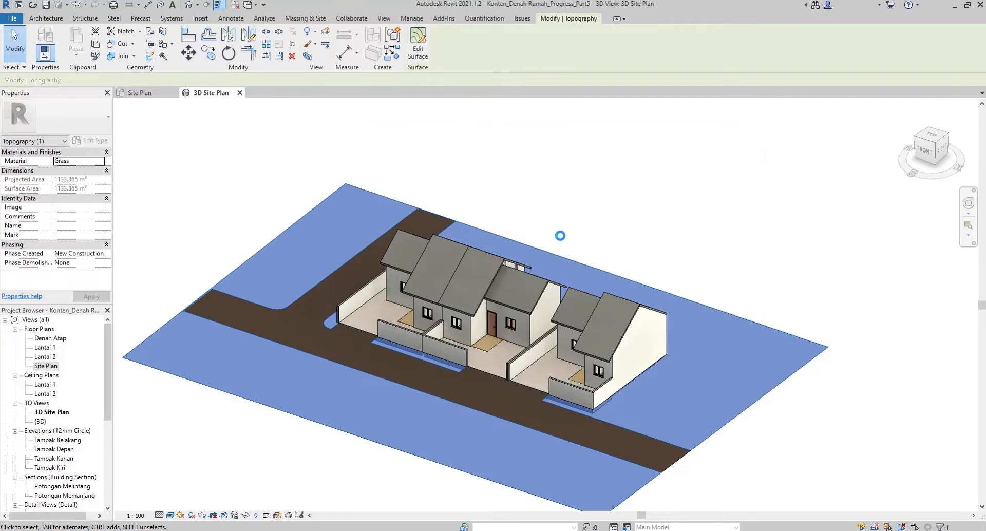
{"action": "key", "text": "Escape"}
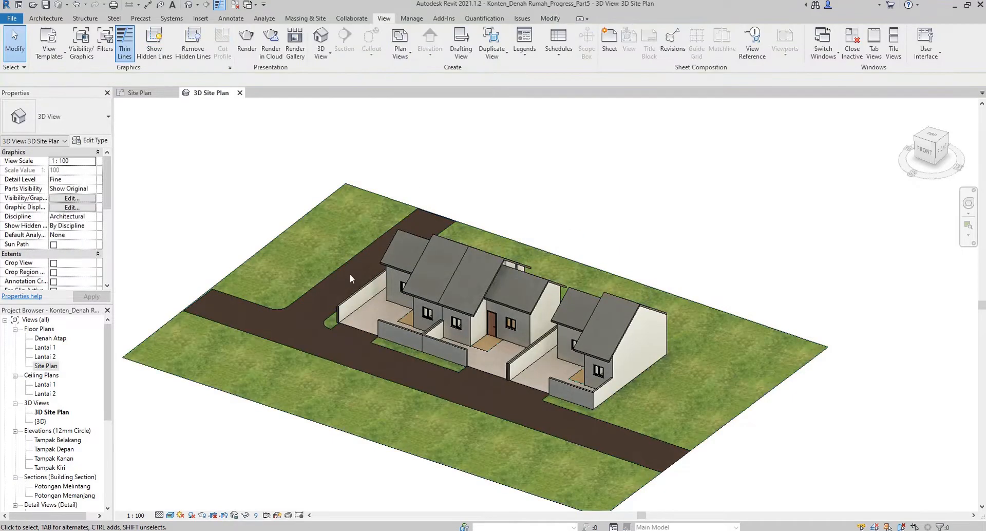
{"action": "middle_click_drag", "start_coordinate": [350, 273], "coordinate": [386, 298], "text": "shift"}
{"action": "scroll", "coordinate": [329, 320], "scroll_direction": "up", "scroll_amount": 3}
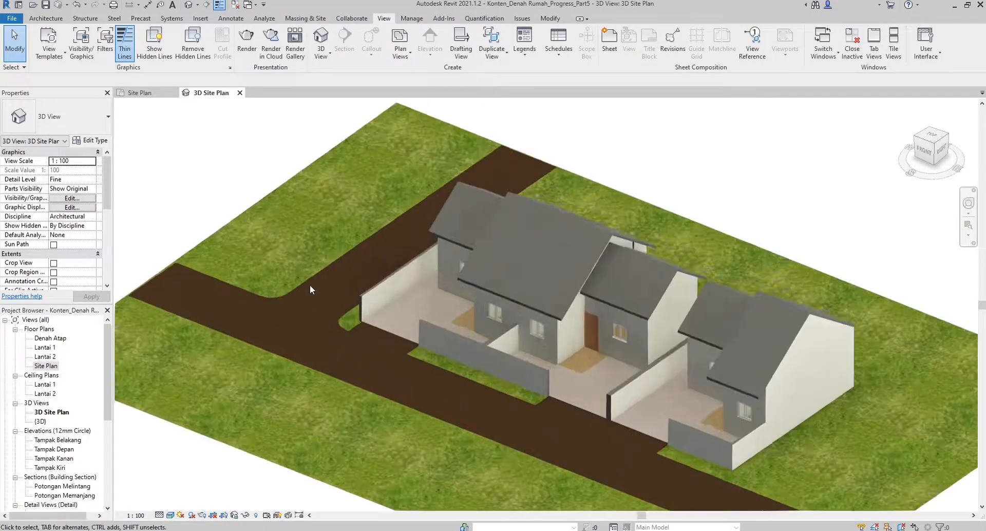
Find the Asphalt, Bitumen material with the search asph, assign it to the road surface, and dismiss the save reminder
{"action": "middle_click_drag", "start_coordinate": [310, 284], "coordinate": [296, 246], "text": "shift"}
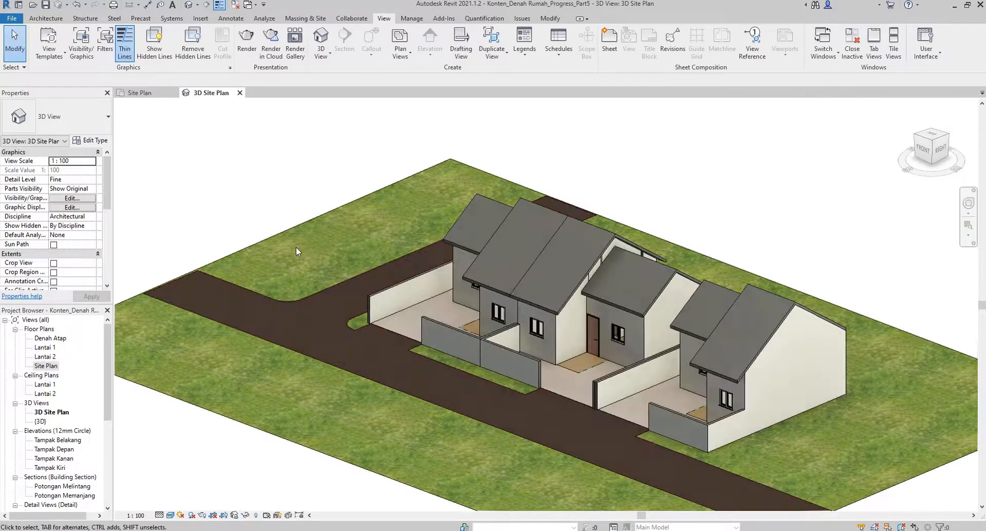
{"action": "left_click", "coordinate": [267, 337]}
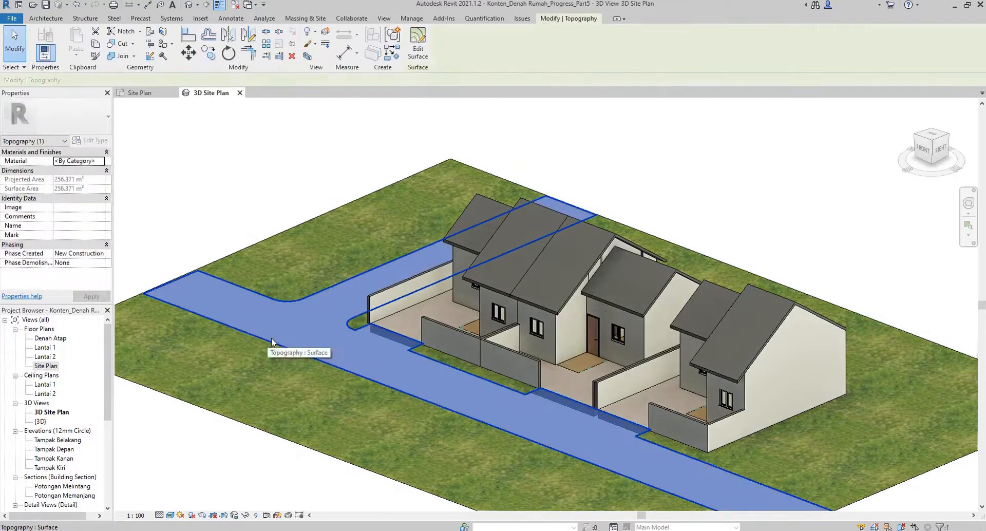
{"action": "left_click", "coordinate": [78, 162]}
{"action": "left_click", "coordinate": [101, 162]}
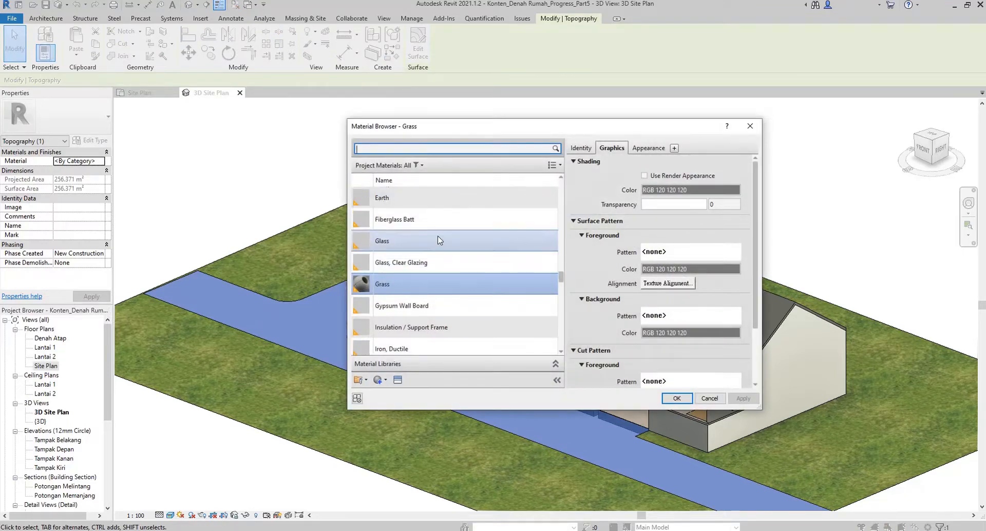
{"action": "left_click", "coordinate": [385, 148]}
{"action": "type", "text": "as"}
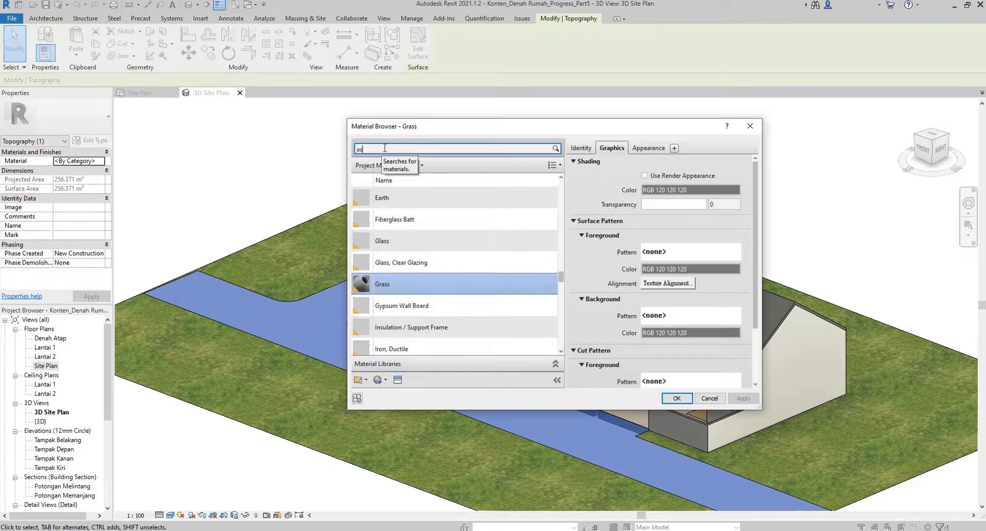
{"action": "type", "text": "ph"}
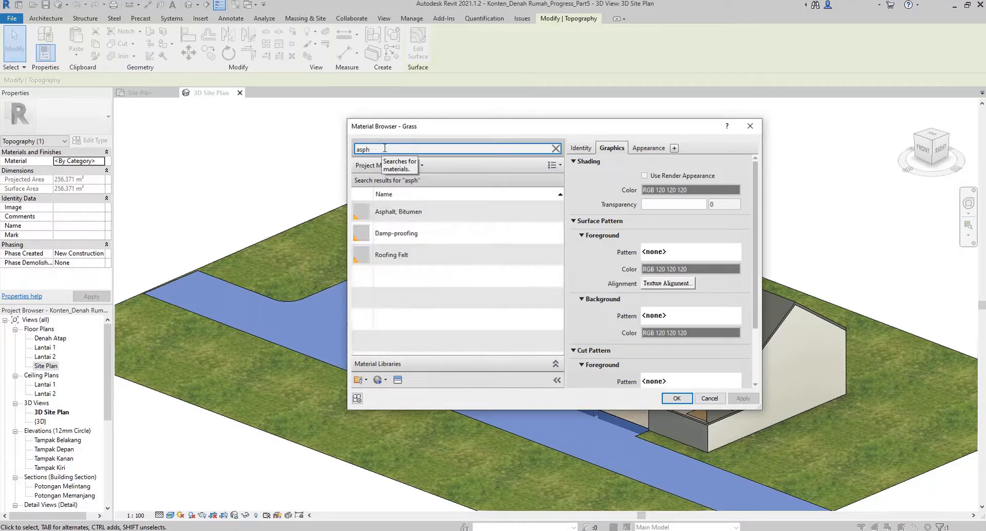
{"action": "left_click", "coordinate": [430, 220]}
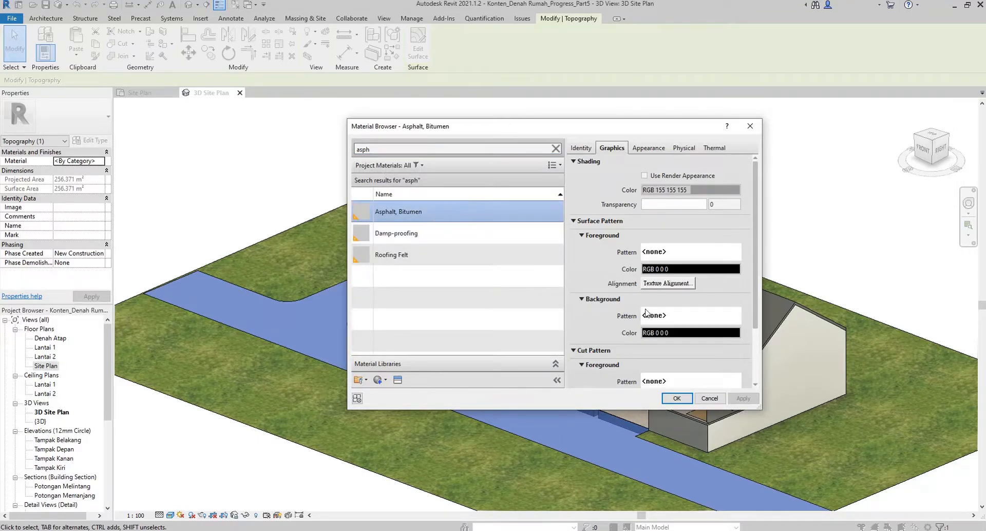
{"action": "left_click", "coordinate": [677, 399]}
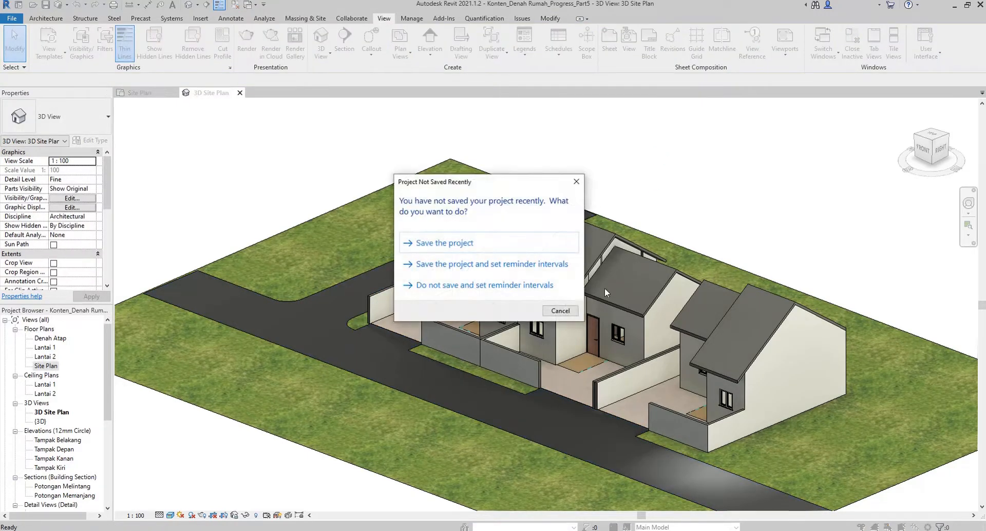
{"action": "left_click", "coordinate": [559, 310]}
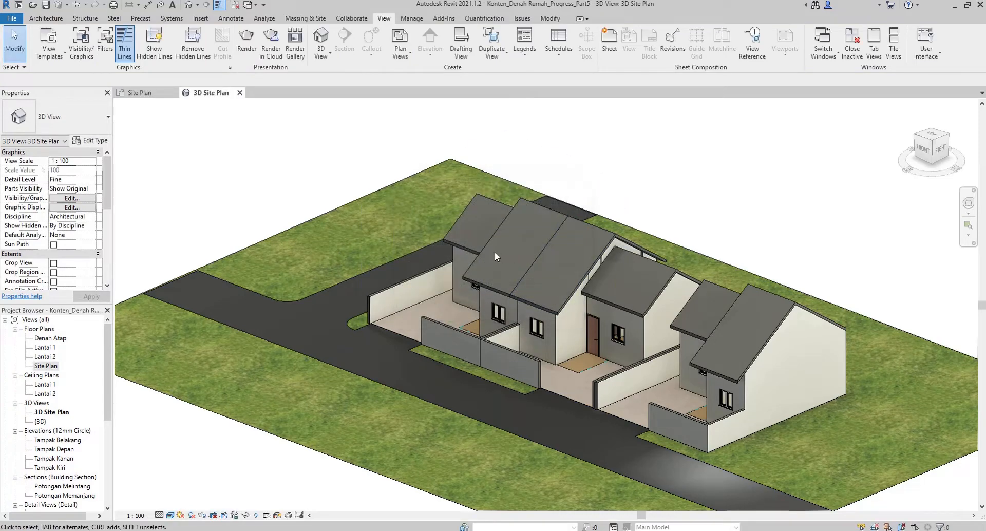
{"action": "middle_click_drag", "start_coordinate": [495, 252], "coordinate": [442, 288], "text": "shift"}
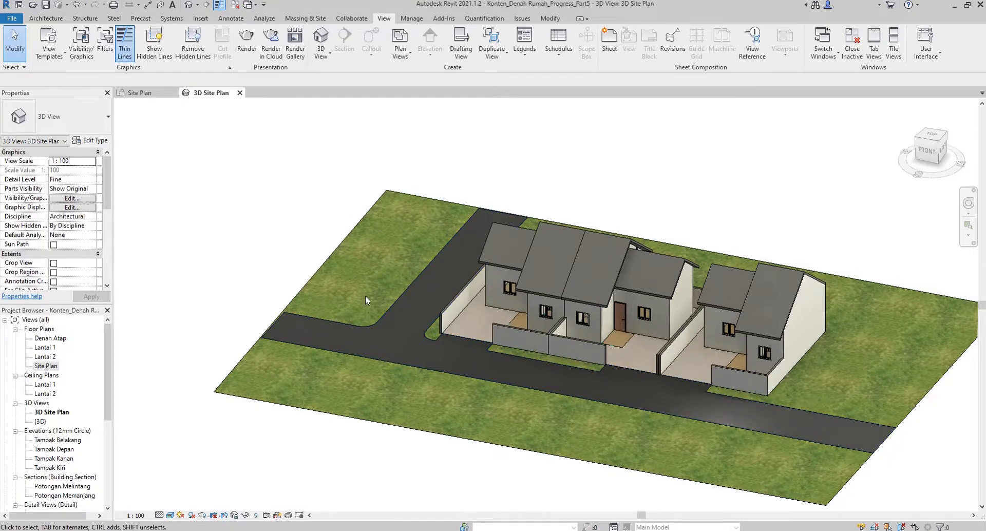
In the Site Plan view, edit the grass surface and move its lower-left boundary point into line with the upper-left corner
{"action": "left_click", "coordinate": [151, 94]}
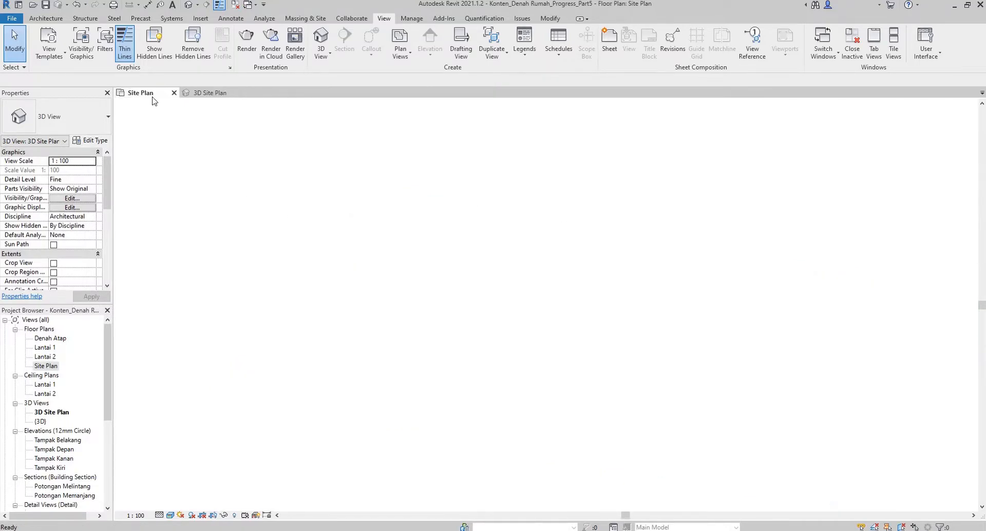
{"action": "scroll", "coordinate": [399, 242], "scroll_direction": "down", "scroll_amount": 2}
{"action": "left_click", "coordinate": [544, 174]}
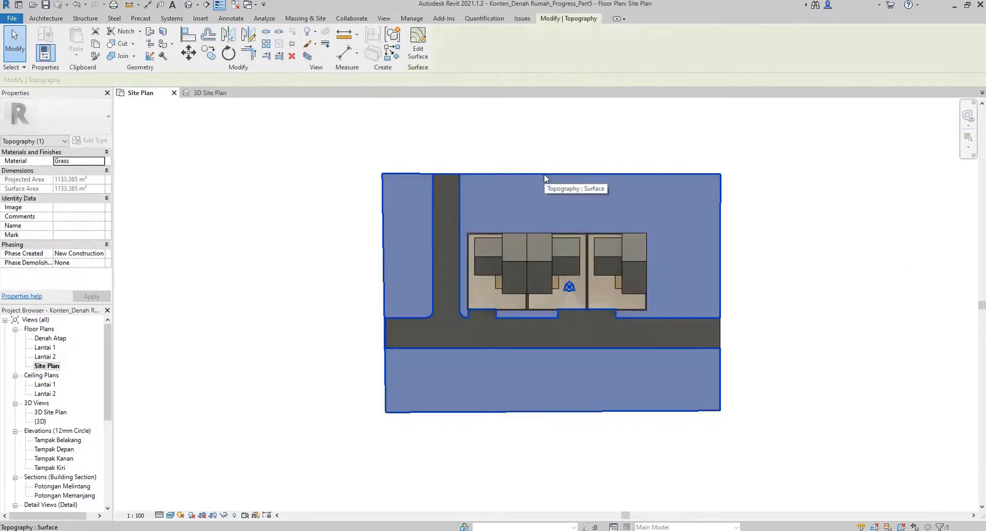
{"action": "left_click", "coordinate": [417, 47]}
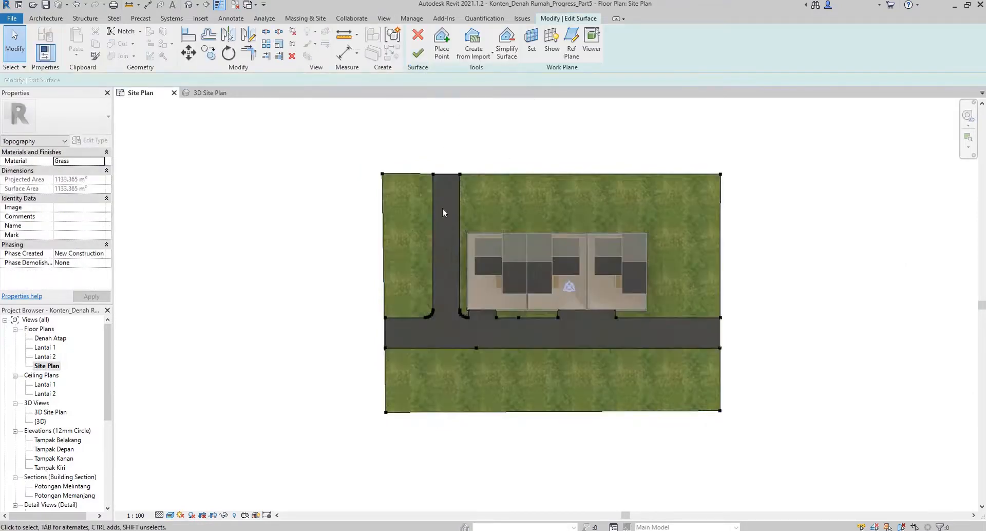
{"action": "scroll", "coordinate": [424, 272], "scroll_direction": "up", "scroll_amount": 2}
{"action": "left_click", "coordinate": [373, 458]}
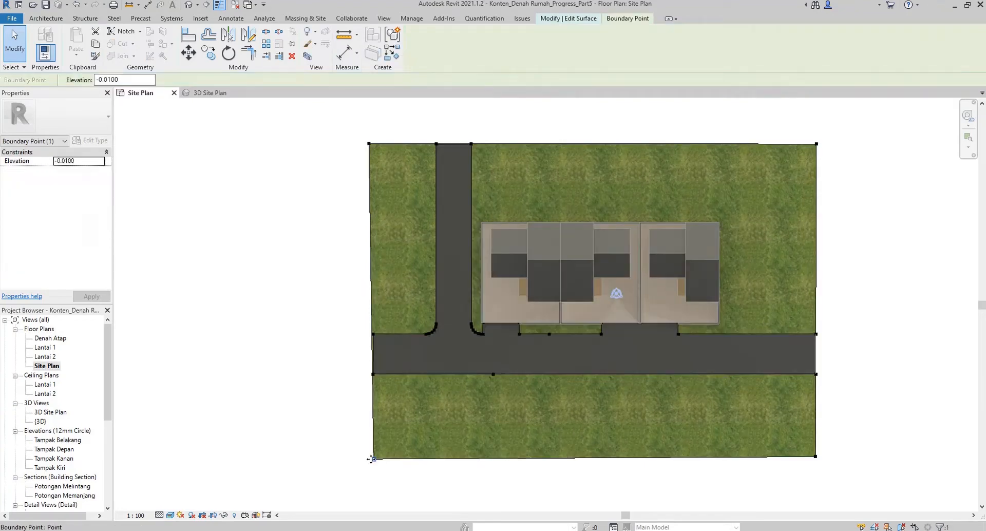
{"action": "left_click_drag", "start_coordinate": [371, 459], "coordinate": [369, 459]}
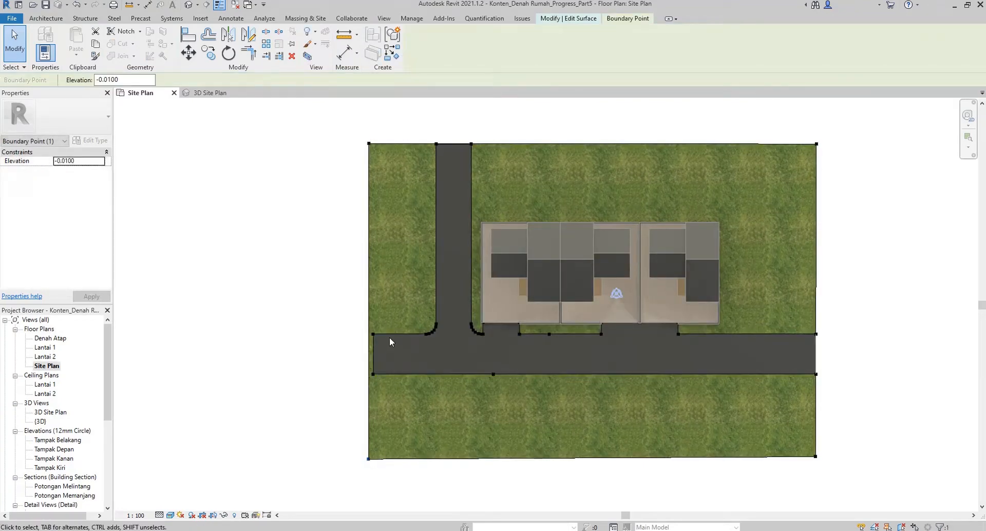
{"action": "scroll", "coordinate": [384, 344], "scroll_direction": "up", "scroll_amount": 2}
{"action": "scroll", "coordinate": [375, 330], "scroll_direction": "down", "scroll_amount": 2}
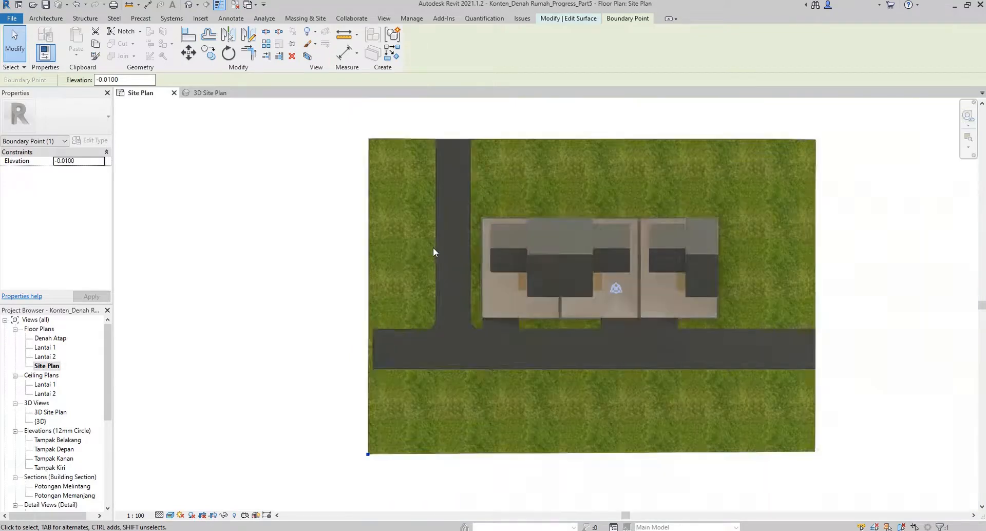
Place two surface points at elevation 3.0000 along the grass strip left of the vertical road, finish the surface and view it in 3D
{"action": "left_click", "coordinate": [439, 20]}
{"action": "left_click", "coordinate": [551, 19]}
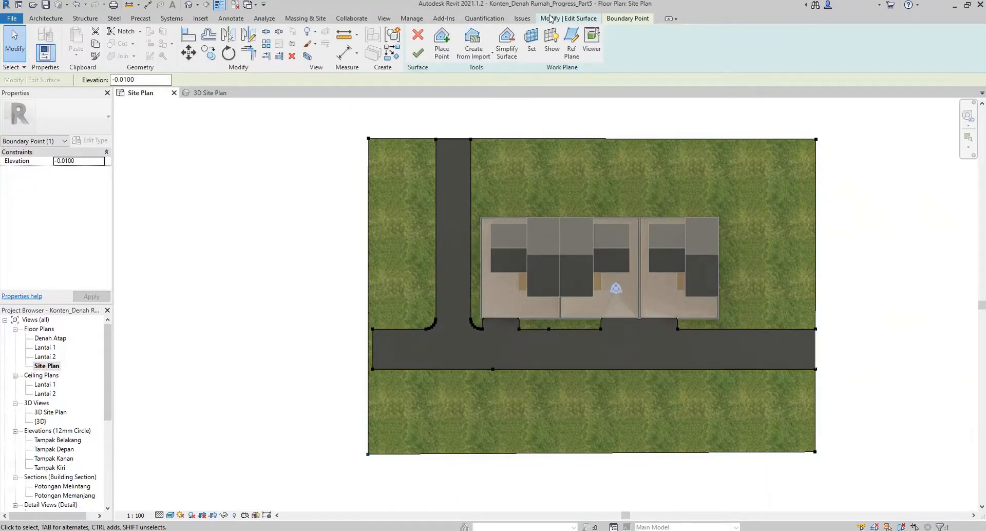
{"action": "left_click", "coordinate": [442, 51]}
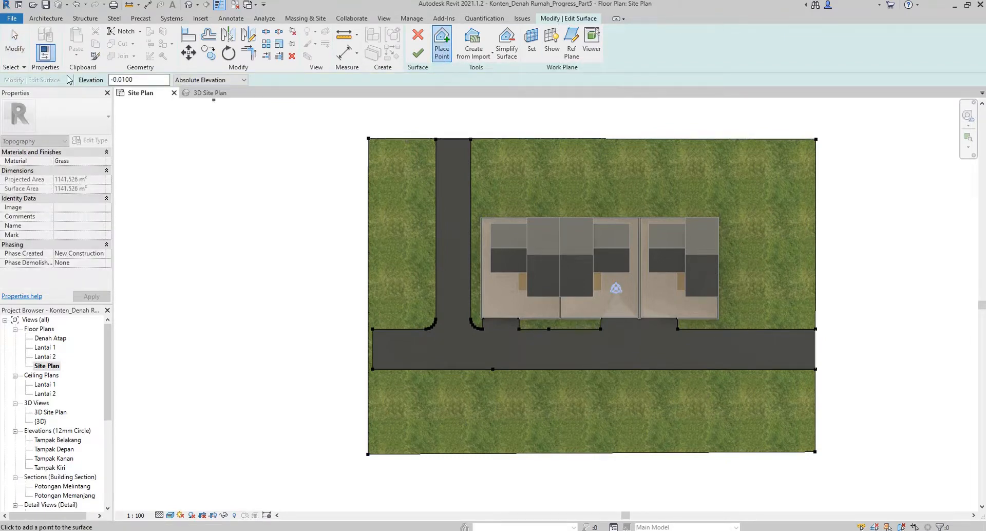
{"action": "left_click", "coordinate": [109, 80]}
{"action": "type", "text": "3.0000"}
{"action": "left_click", "coordinate": [404, 177]}
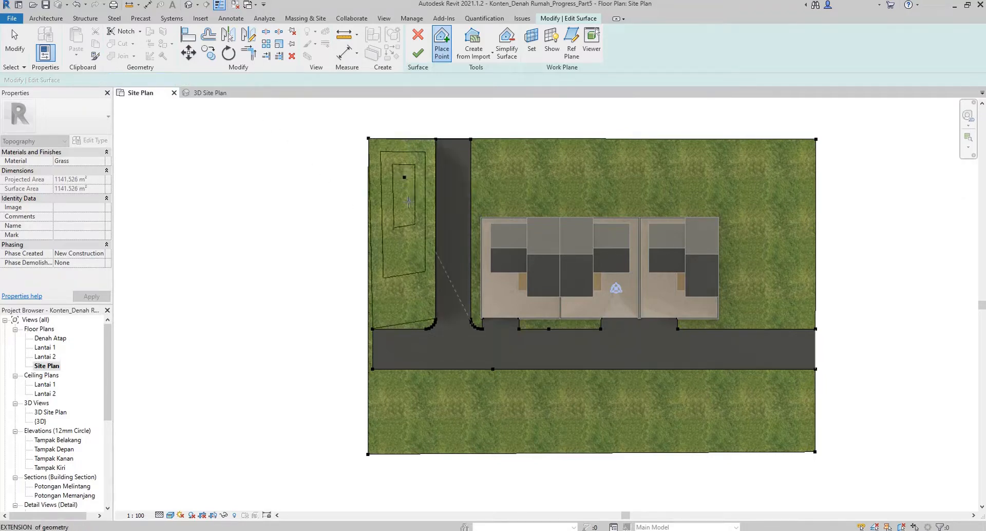
{"action": "left_click", "coordinate": [404, 290]}
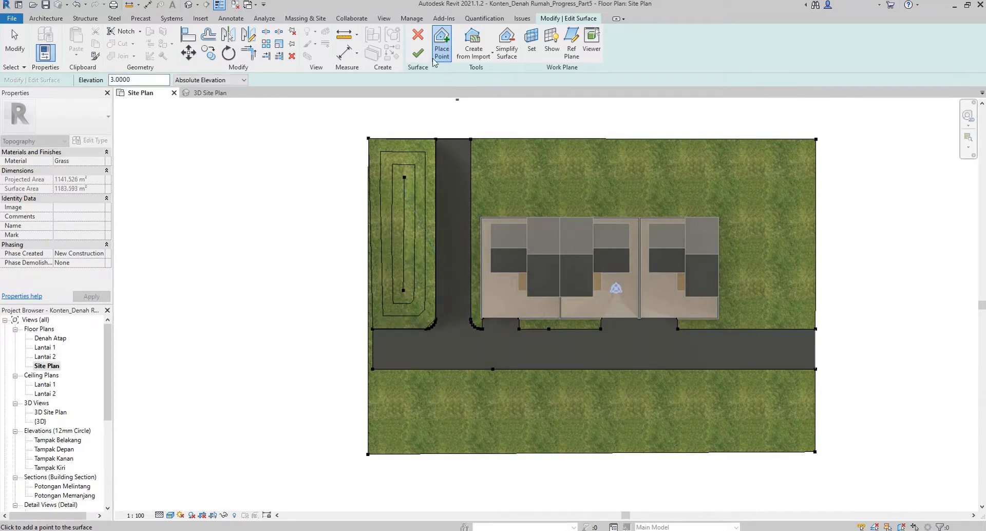
{"action": "left_click", "coordinate": [418, 52]}
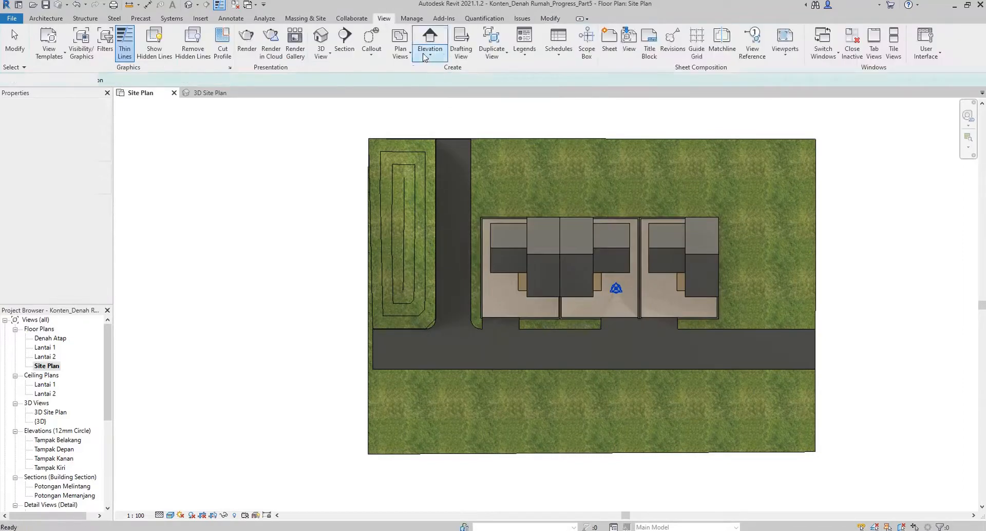
{"action": "left_click", "coordinate": [206, 93]}
{"action": "middle_click_drag", "start_coordinate": [388, 192], "coordinate": [366, 253], "text": "shift"}
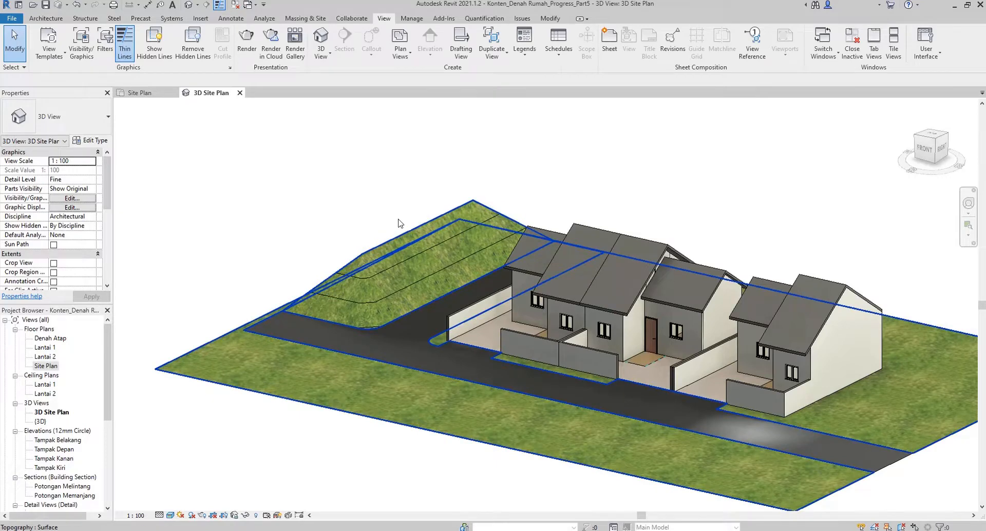
Set the secondary contour increment to 0.1 in the site settings and inspect the contours on the grass mound
{"action": "left_click", "coordinate": [303, 20]}
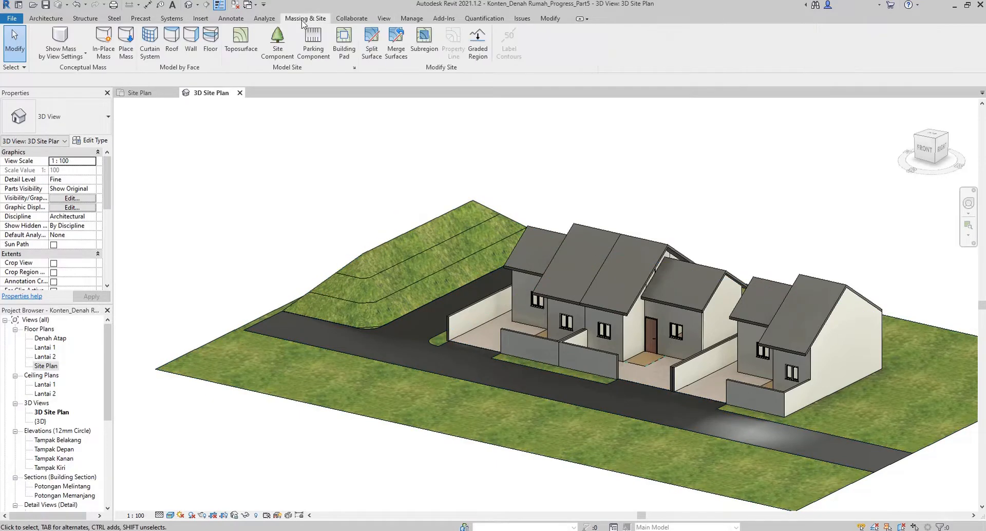
{"action": "left_click", "coordinate": [354, 68]}
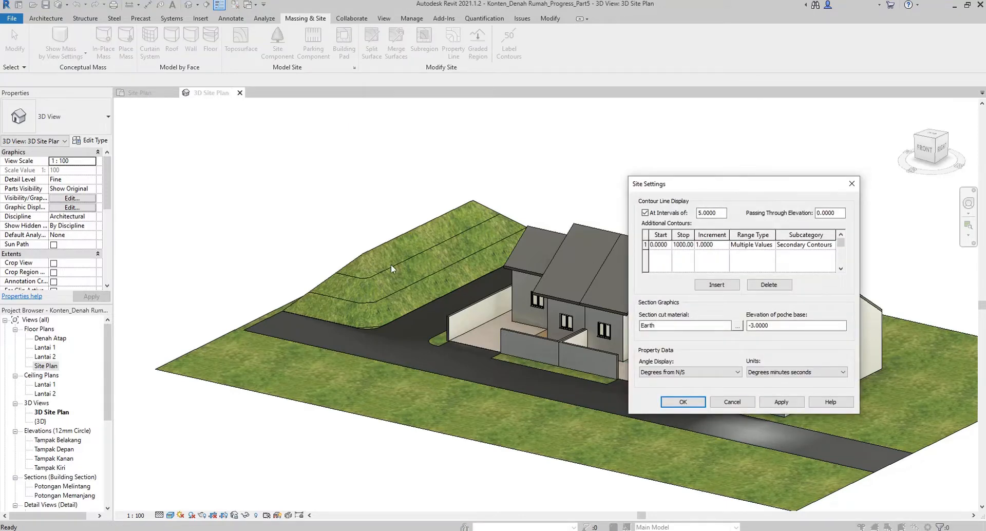
{"action": "left_click", "coordinate": [723, 245]}
{"action": "type", "text": "0.1"}
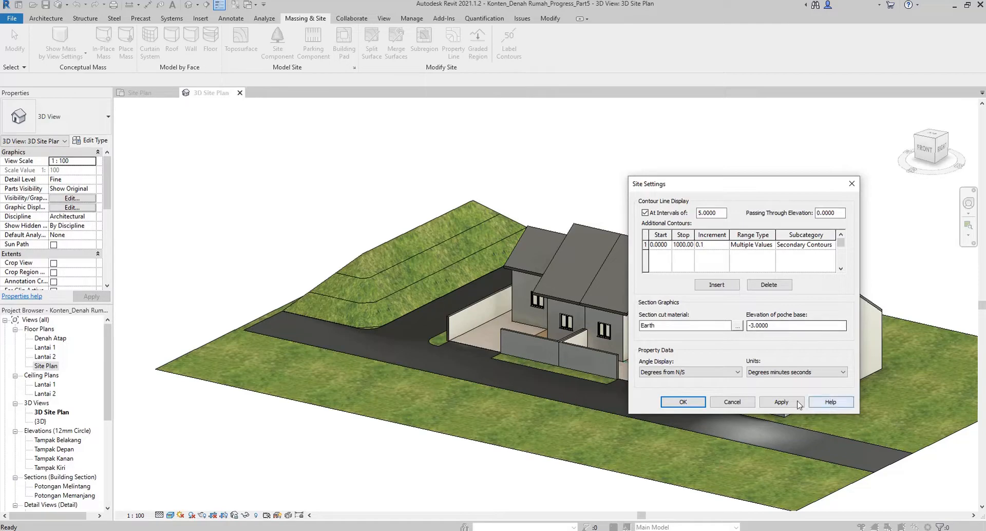
{"action": "left_click", "coordinate": [781, 402]}
{"action": "left_click", "coordinate": [695, 404]}
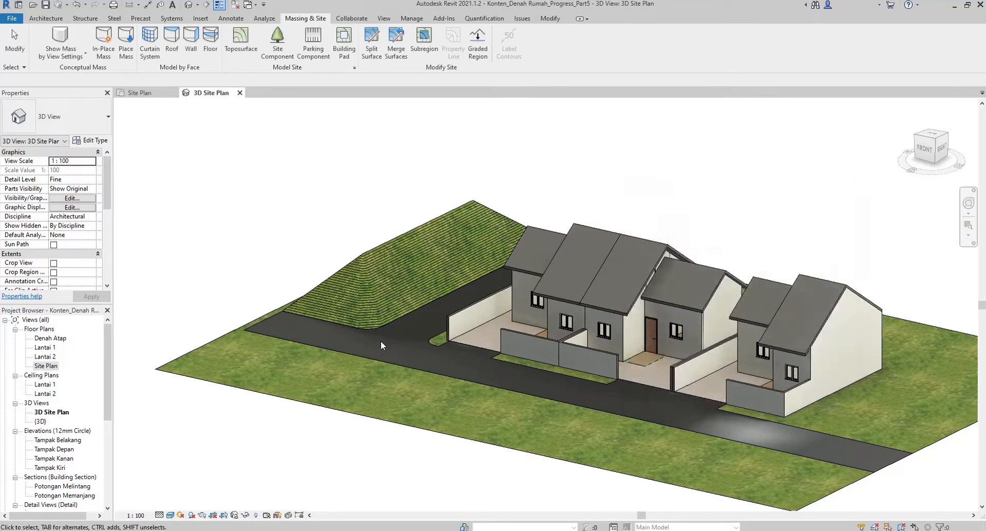
{"action": "scroll", "coordinate": [381, 341], "scroll_direction": "up", "scroll_amount": 5}
{"action": "scroll", "coordinate": [396, 328], "scroll_direction": "down", "scroll_amount": 1}
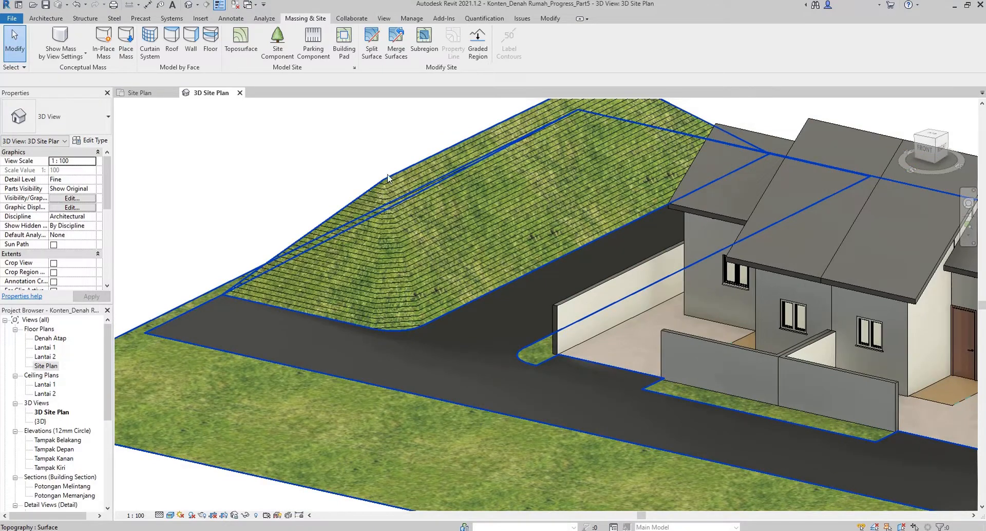
Set the secondary contour increment back to 1 in the site settings and look over the grass mound
{"action": "left_click", "coordinate": [241, 47]}
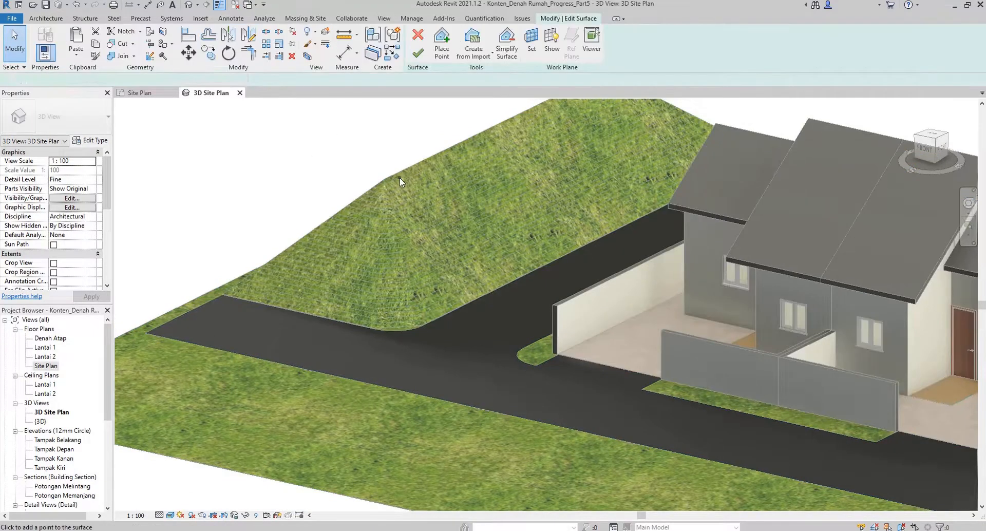
{"action": "left_click", "coordinate": [418, 44]}
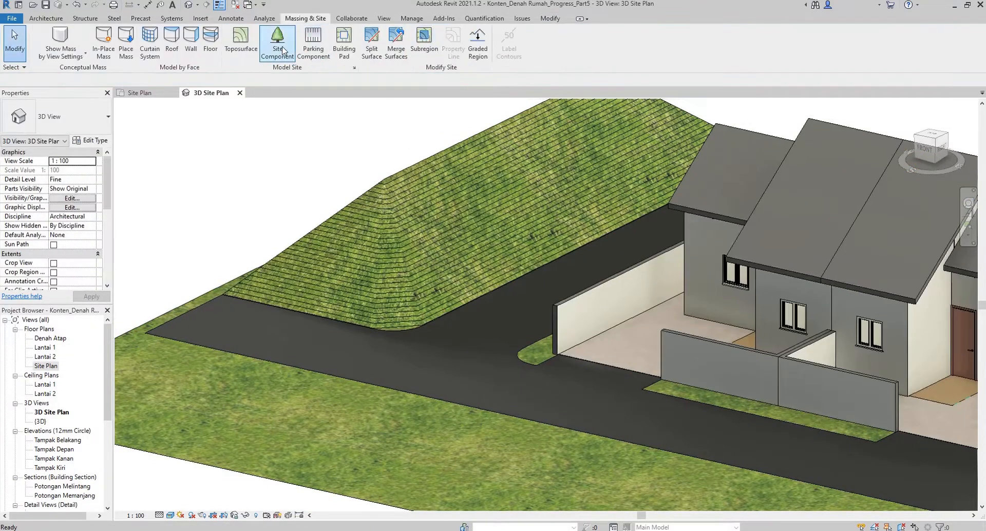
{"action": "left_click", "coordinate": [354, 68]}
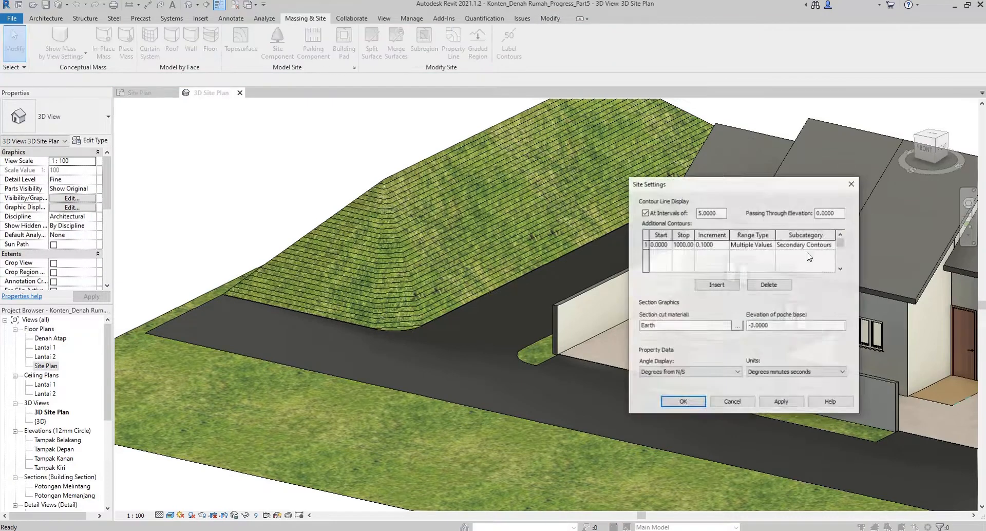
{"action": "left_click", "coordinate": [722, 245]}
{"action": "type", "text": "1"}
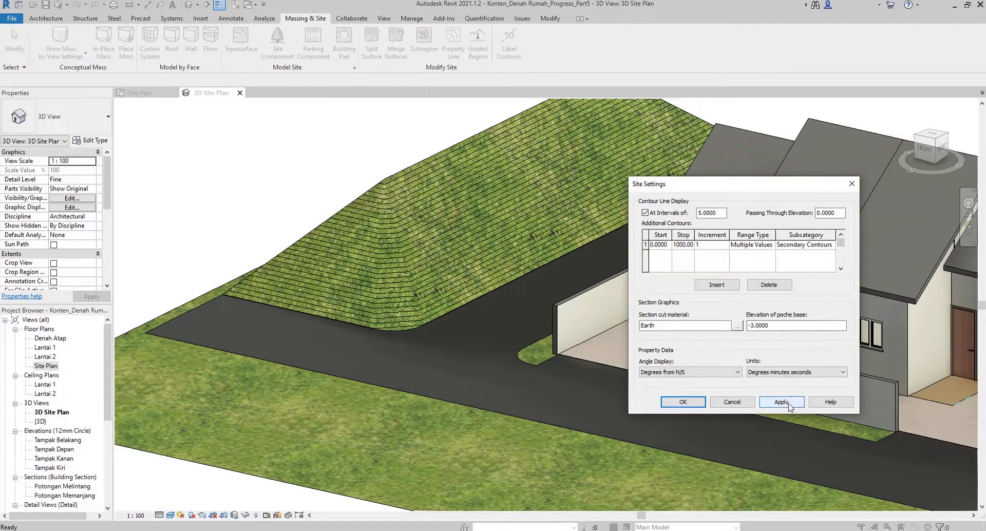
{"action": "left_click", "coordinate": [790, 401]}
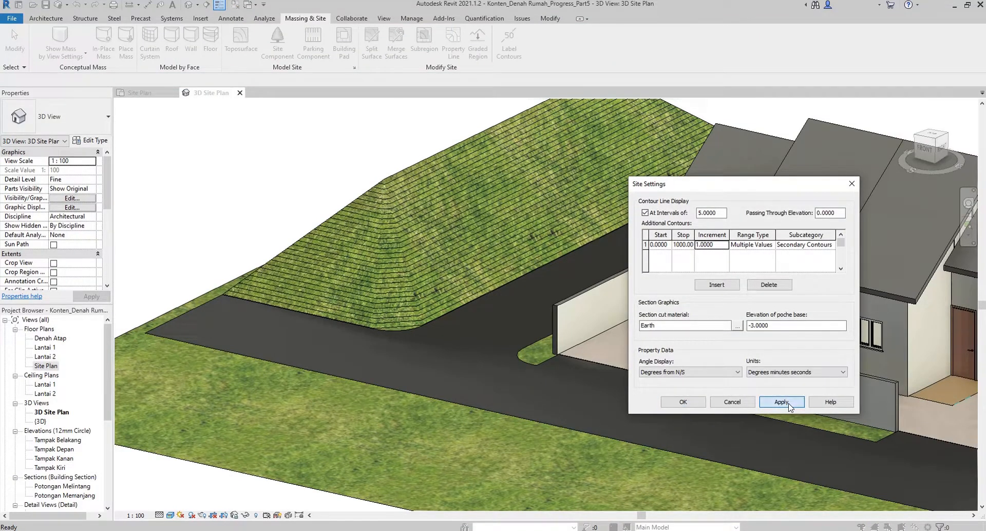
{"action": "left_click", "coordinate": [696, 403]}
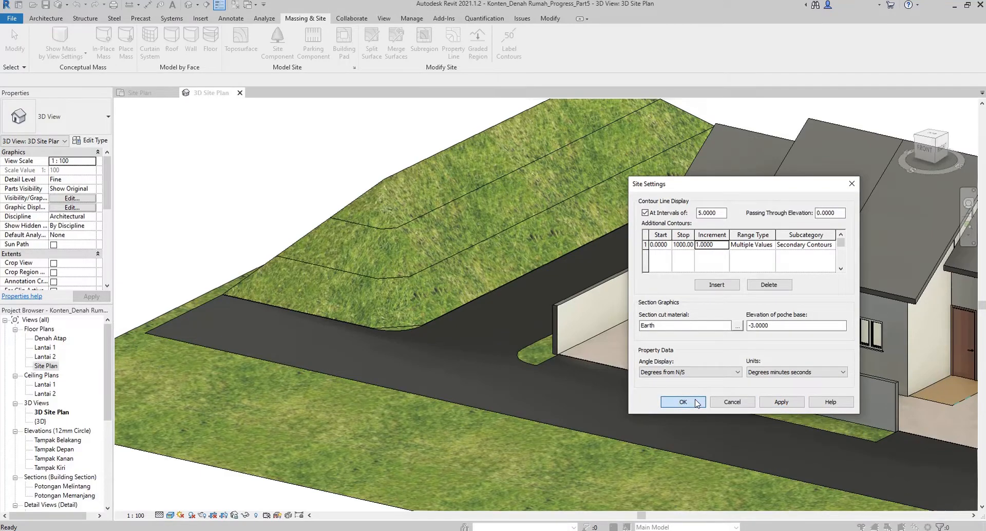
{"action": "scroll", "coordinate": [450, 195], "scroll_direction": "down", "scroll_amount": 4}
{"action": "scroll", "coordinate": [516, 183], "scroll_direction": "up", "scroll_amount": 2}
{"action": "middle_click_drag", "start_coordinate": [516, 184], "coordinate": [417, 220], "text": "shift"}
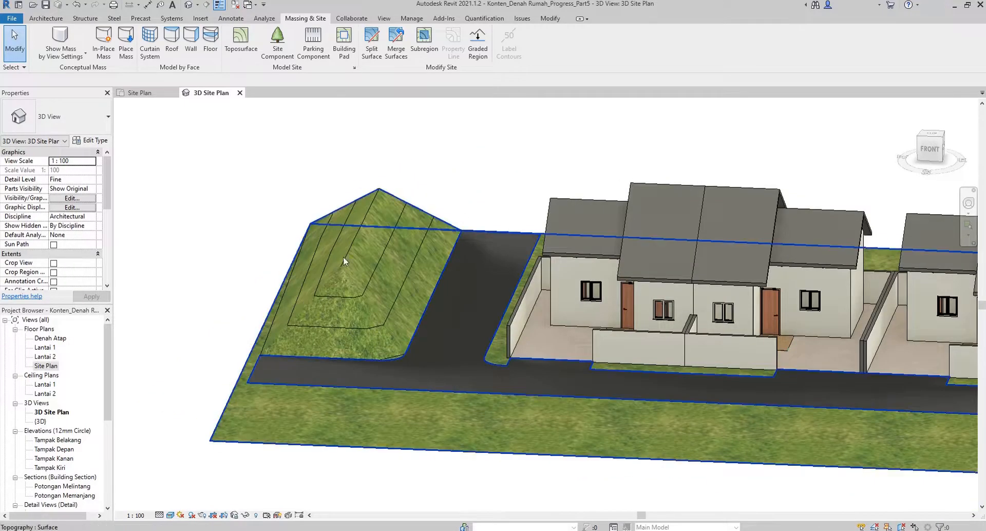
In the Site Plan view, edit the grass surface and move the mound's two interior points slightly right toward the vertical road
{"action": "left_click", "coordinate": [142, 93]}
{"action": "left_click", "coordinate": [509, 148]}
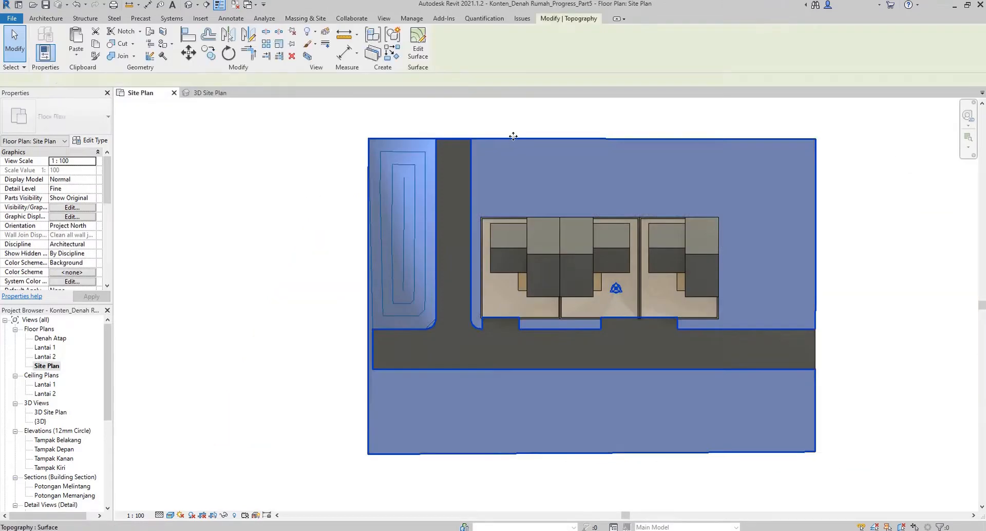
{"action": "left_click", "coordinate": [419, 51]}
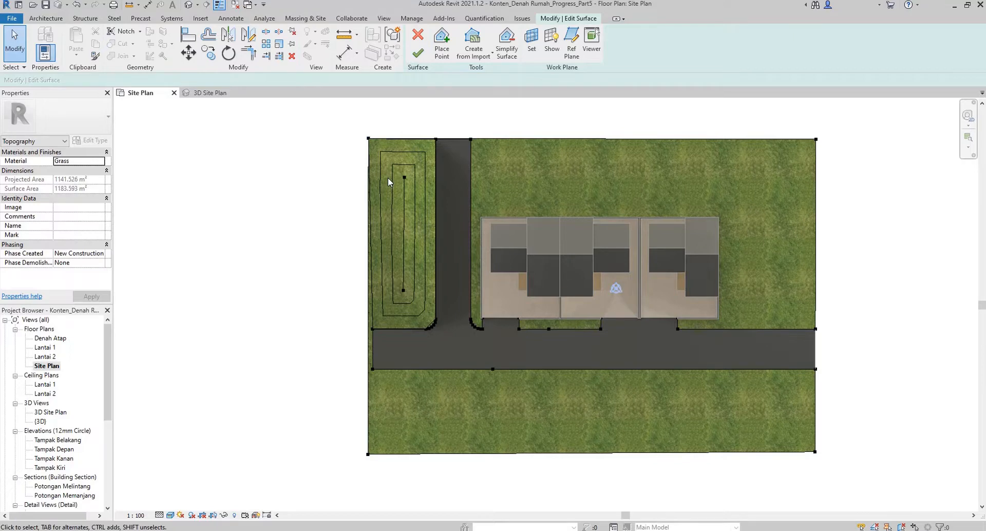
{"action": "left_click", "coordinate": [408, 175]}
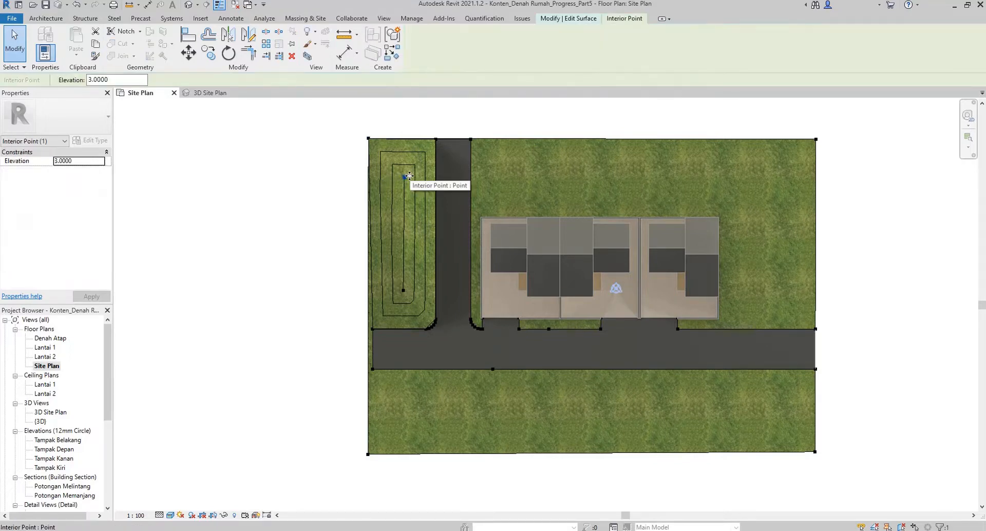
{"action": "left_click_drag", "start_coordinate": [416, 174], "coordinate": [416, 174]}
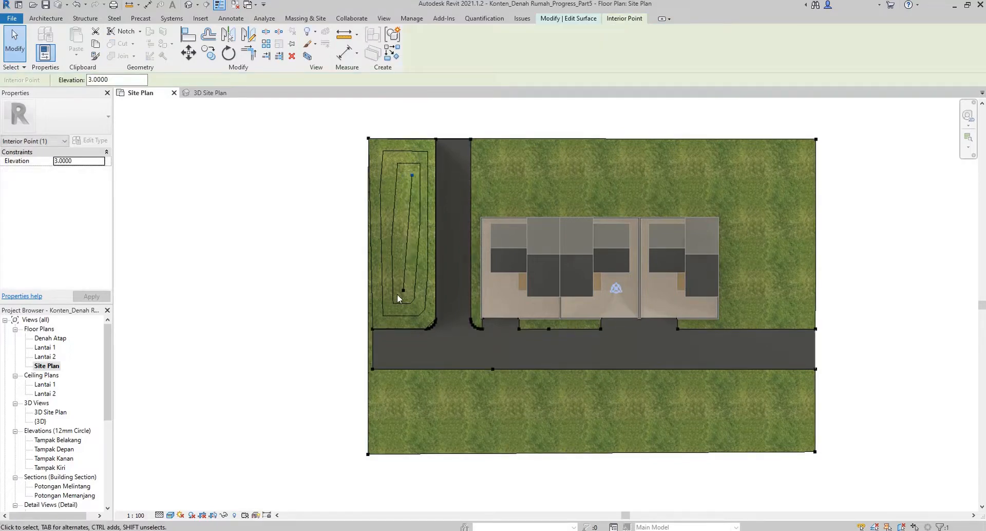
{"action": "left_click_drag", "start_coordinate": [403, 291], "coordinate": [412, 294]}
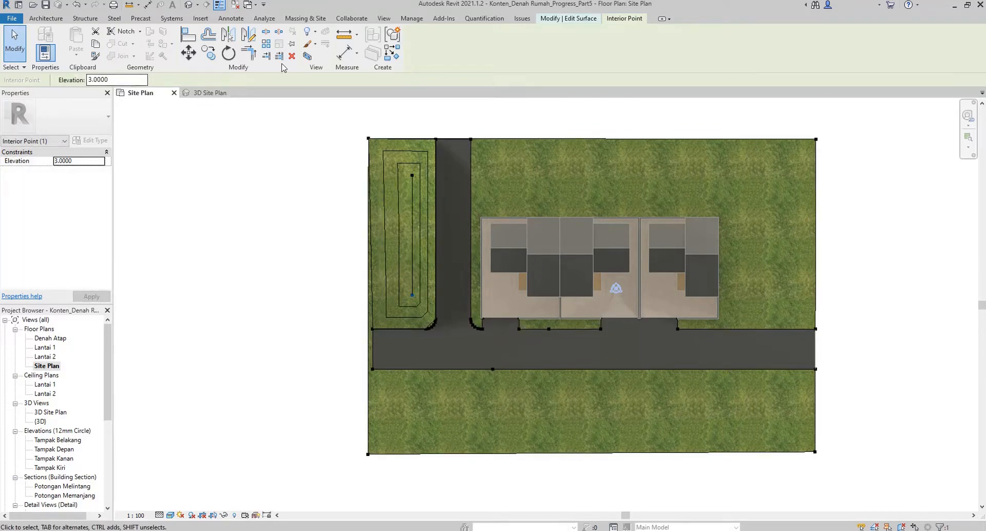
Place two surface points at absolute elevation 3.3000 to the left of the mound's existing interior points and finish the surface
{"action": "left_click", "coordinate": [551, 20]}
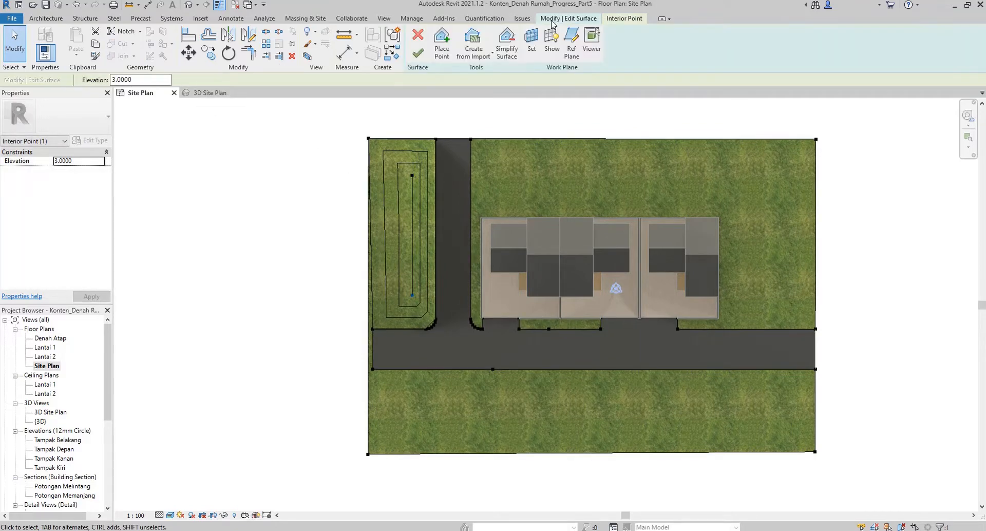
{"action": "left_click", "coordinate": [442, 50]}
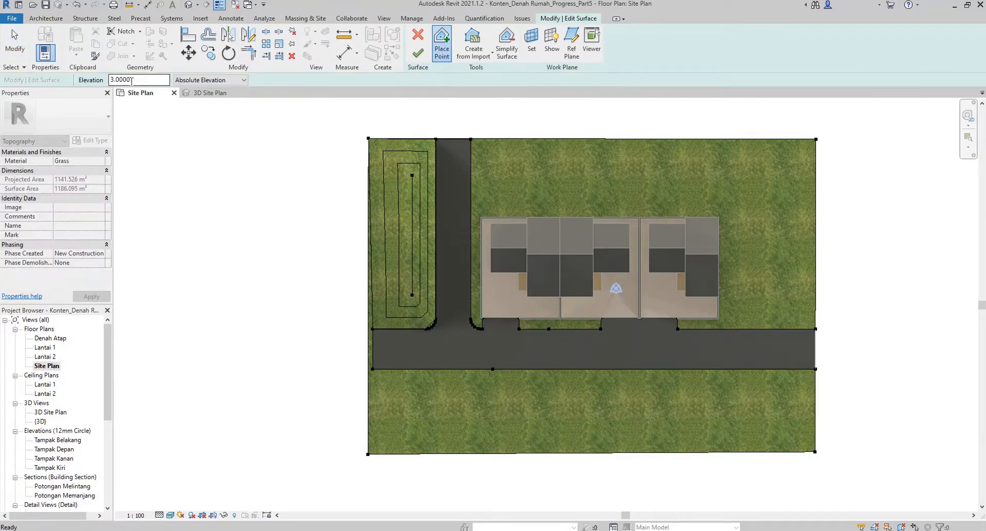
{"action": "left_click_drag", "start_coordinate": [132, 80], "coordinate": [99, 81]}
{"action": "type", "text": "3"}
{"action": "scroll", "coordinate": [397, 173], "scroll_direction": "up", "scroll_amount": 2}
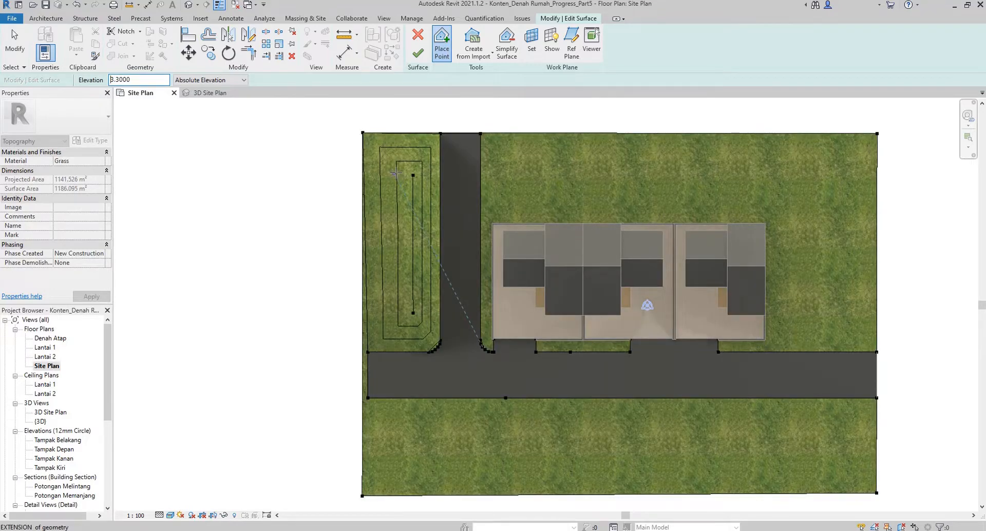
{"action": "left_click", "coordinate": [395, 173]}
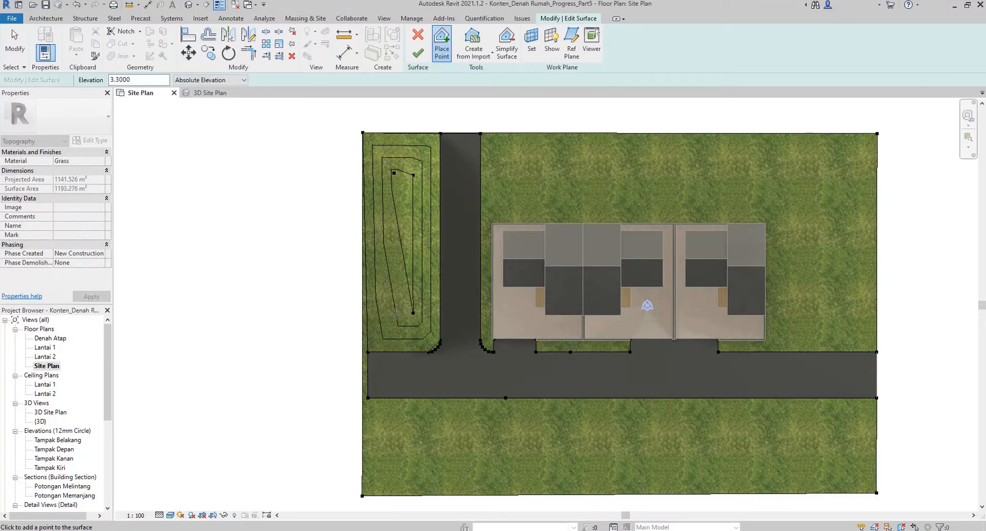
{"action": "left_click", "coordinate": [397, 313]}
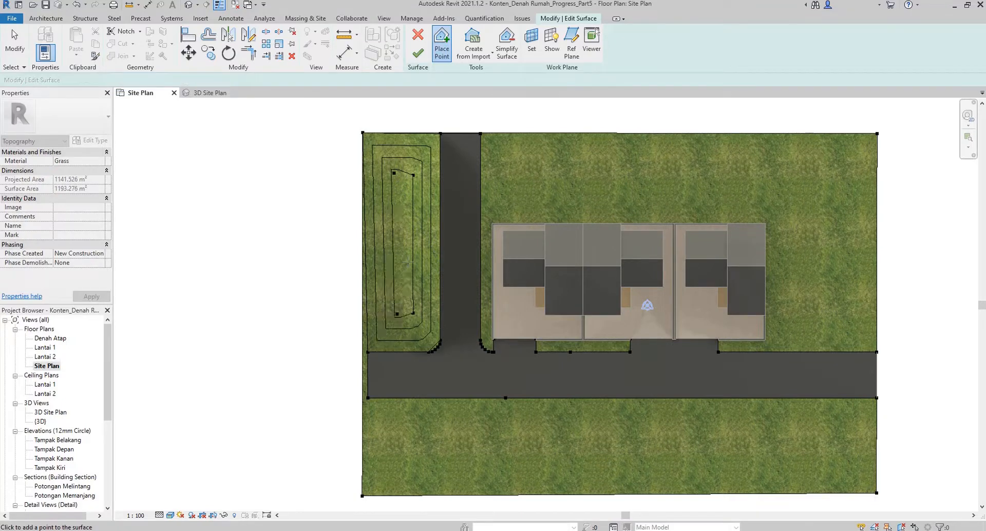
{"action": "left_click", "coordinate": [418, 59]}
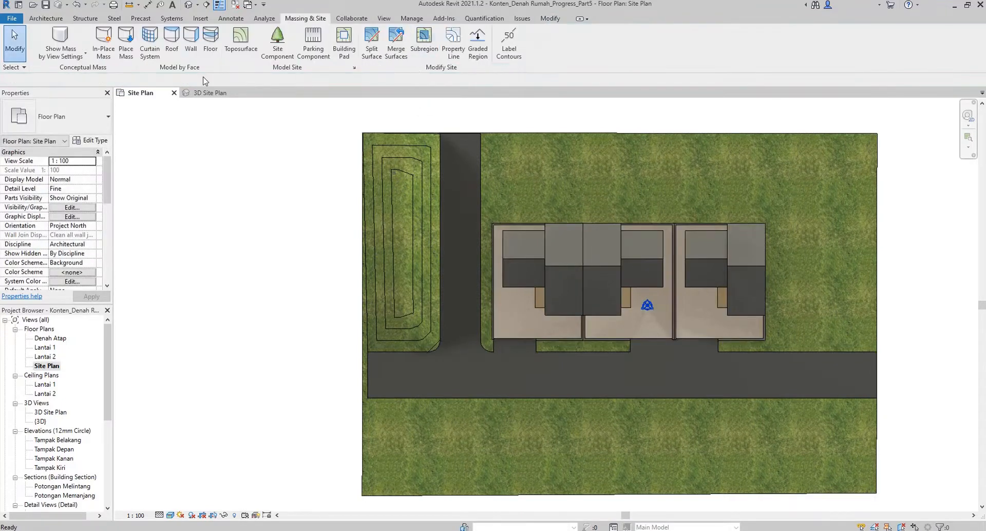
Examine the widened grass mound in the 3D Site Plan view from several angles, including straight from the front
{"action": "left_click", "coordinate": [210, 93]}
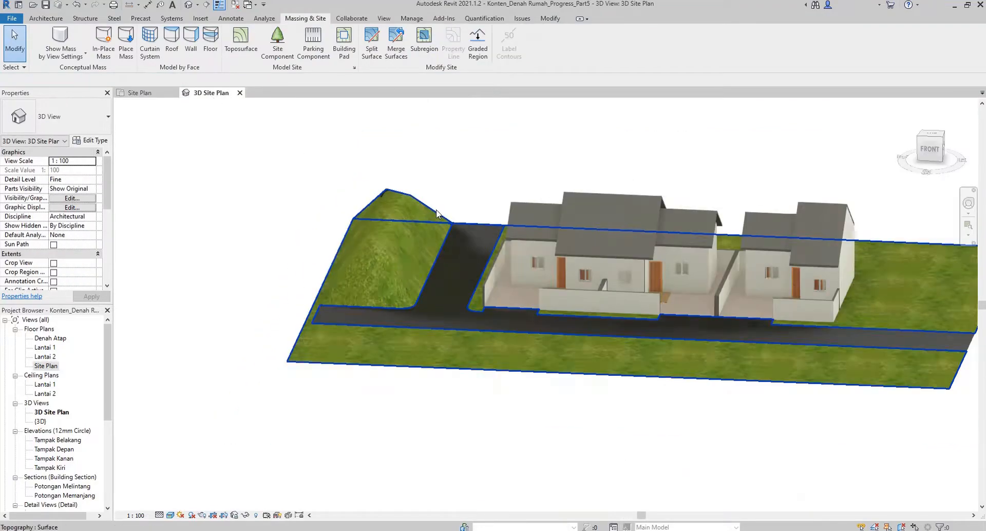
{"action": "middle_click_drag", "start_coordinate": [437, 214], "coordinate": [331, 208], "text": "shift"}
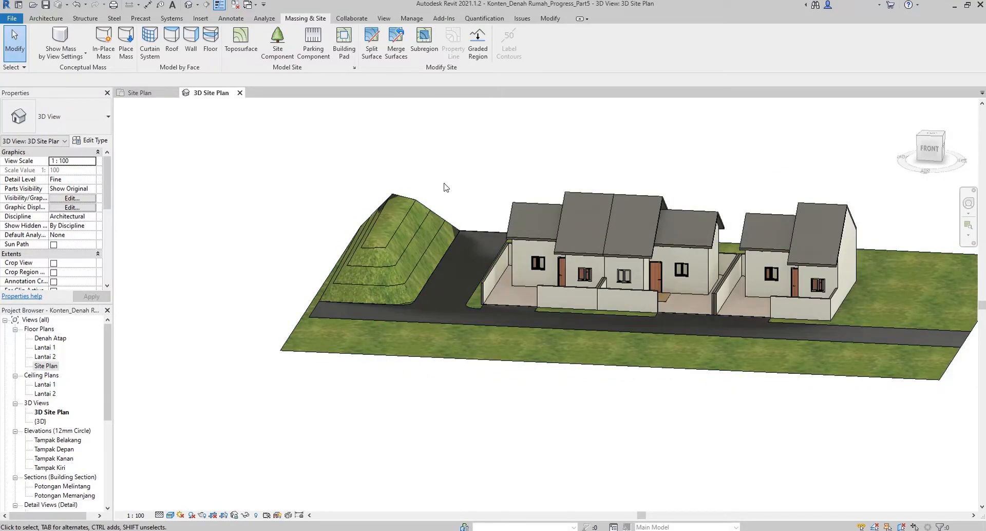
{"action": "middle_click_drag", "start_coordinate": [446, 187], "coordinate": [421, 221], "text": "shift"}
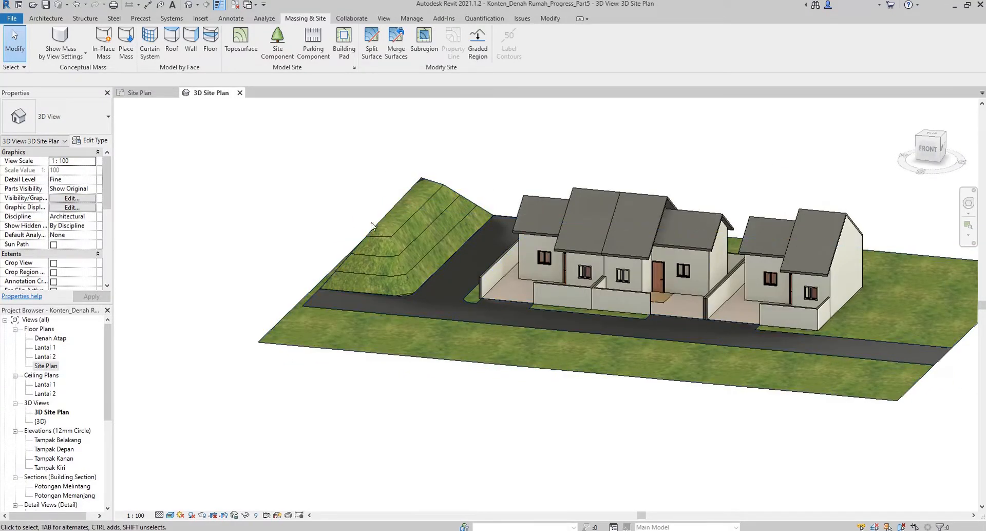
{"action": "scroll", "coordinate": [357, 203], "scroll_direction": "up", "scroll_amount": 3}
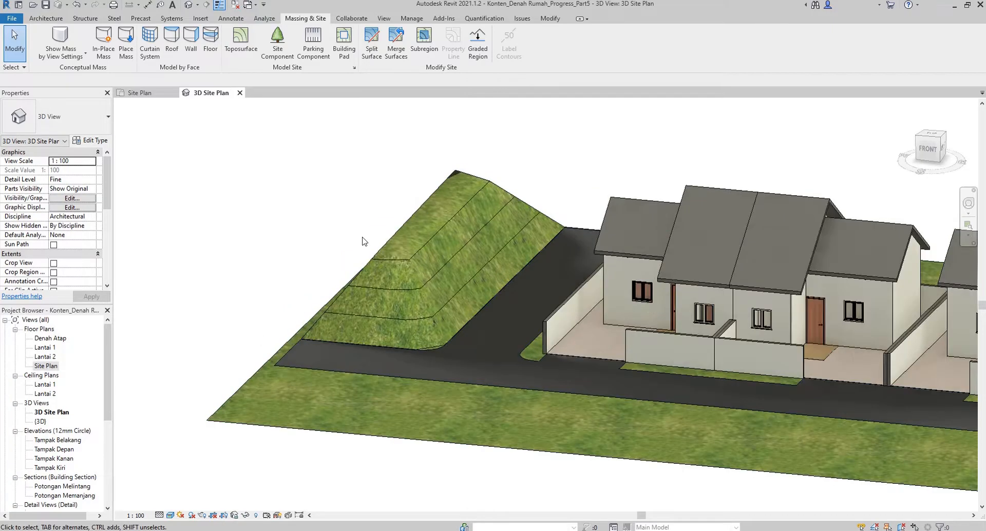
{"action": "middle_click_drag", "start_coordinate": [421, 236], "coordinate": [415, 258], "text": "shift"}
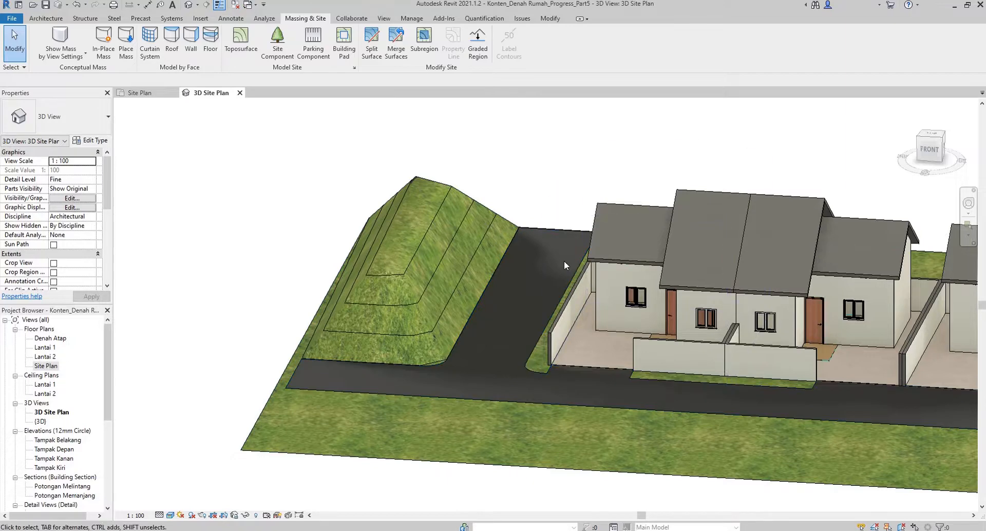
{"action": "middle_click_drag", "start_coordinate": [719, 255], "coordinate": [574, 260]}
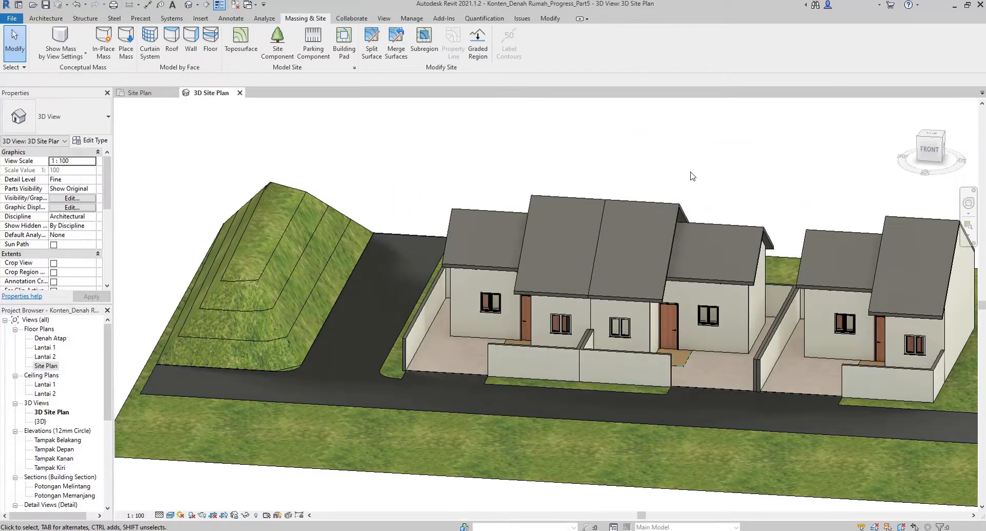
{"action": "middle_click_drag", "start_coordinate": [693, 175], "coordinate": [695, 181]}
{"action": "middle_click_drag", "start_coordinate": [471, 195], "coordinate": [400, 244], "text": "shift"}
{"action": "scroll", "coordinate": [406, 249], "scroll_direction": "down", "scroll_amount": 5}
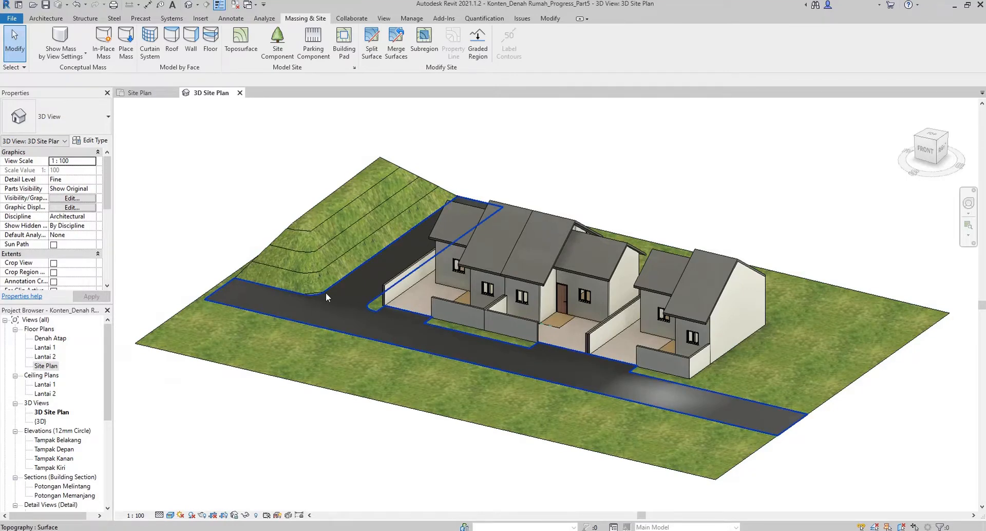
{"action": "left_click", "coordinate": [926, 154]}
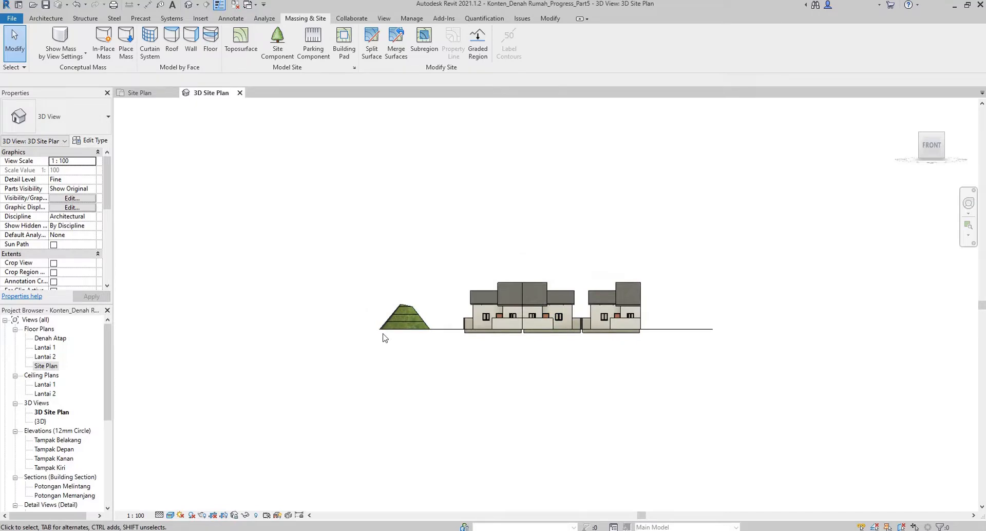
{"action": "middle_click_drag", "start_coordinate": [713, 333], "coordinate": [606, 443], "text": "shift"}
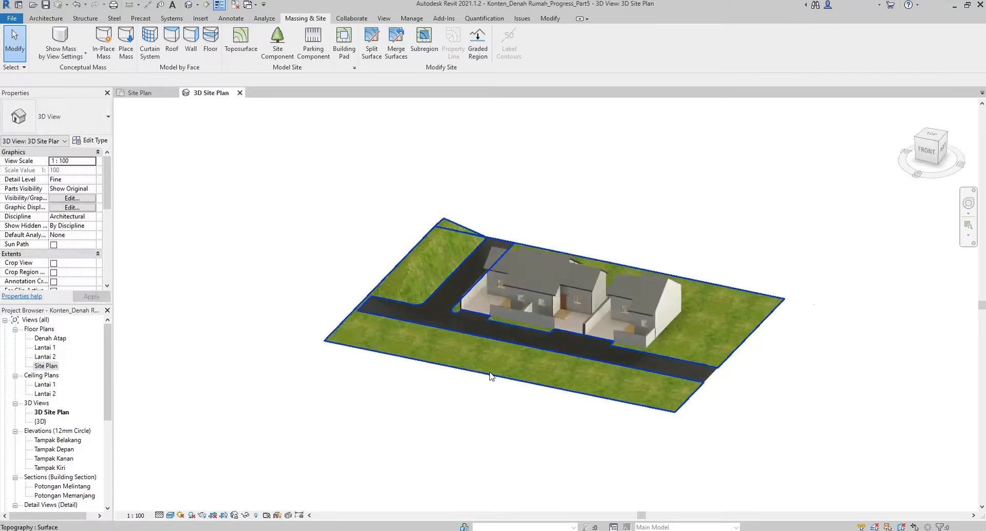
{"action": "scroll", "coordinate": [501, 376], "scroll_direction": "up", "scroll_amount": 2}
In the Site Plan view, edit the grass surface and place points at elevation -0.0100 on its left and right edges just below the horizontal road
{"action": "left_click", "coordinate": [148, 96]}
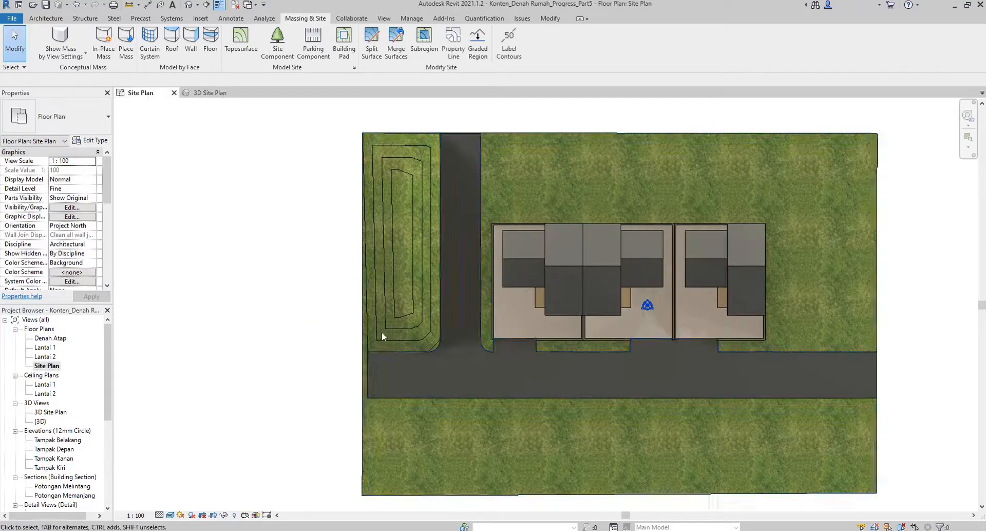
{"action": "left_click", "coordinate": [369, 413]}
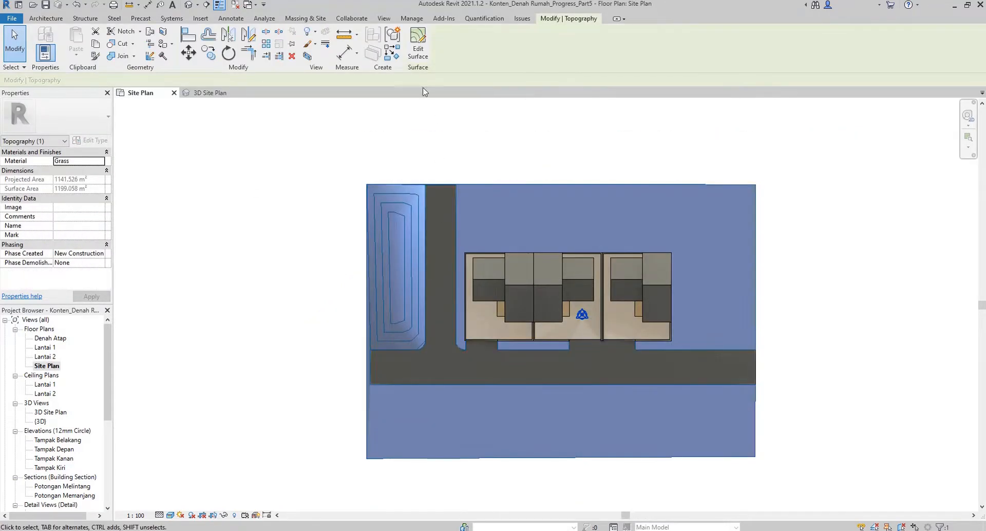
{"action": "left_click", "coordinate": [421, 51]}
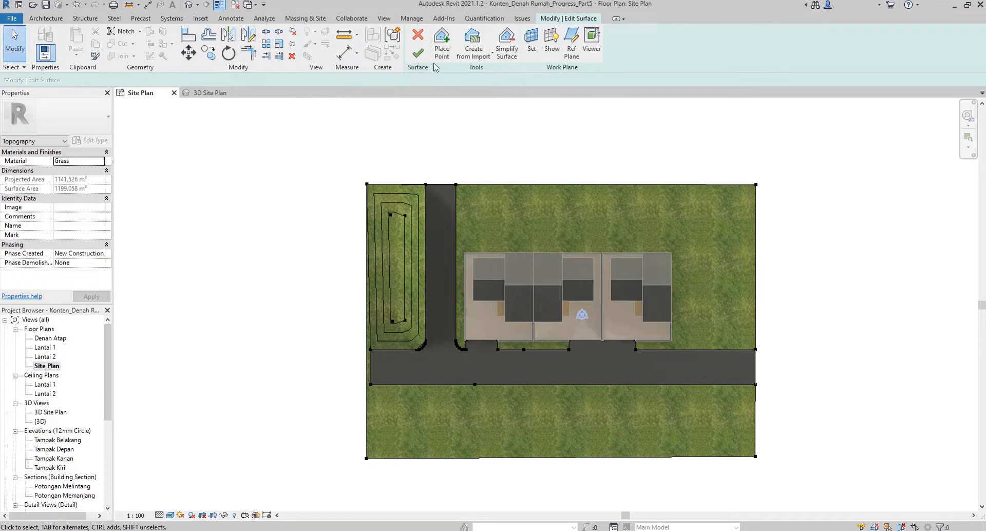
{"action": "left_click", "coordinate": [442, 44]}
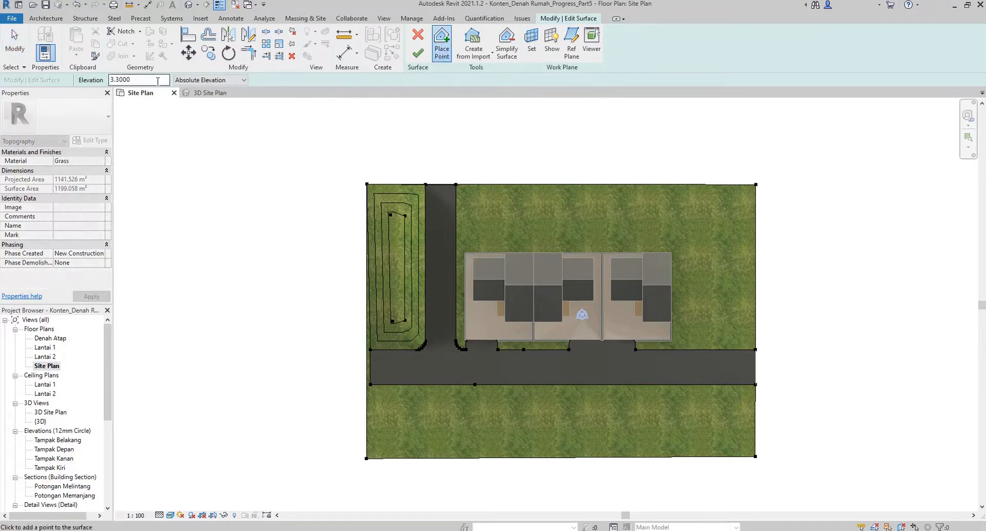
{"action": "left_click_drag", "start_coordinate": [158, 81], "coordinate": [87, 81]}
{"action": "type", "text": "-0"}
{"action": "scroll", "coordinate": [400, 365], "scroll_direction": "up", "scroll_amount": 5}
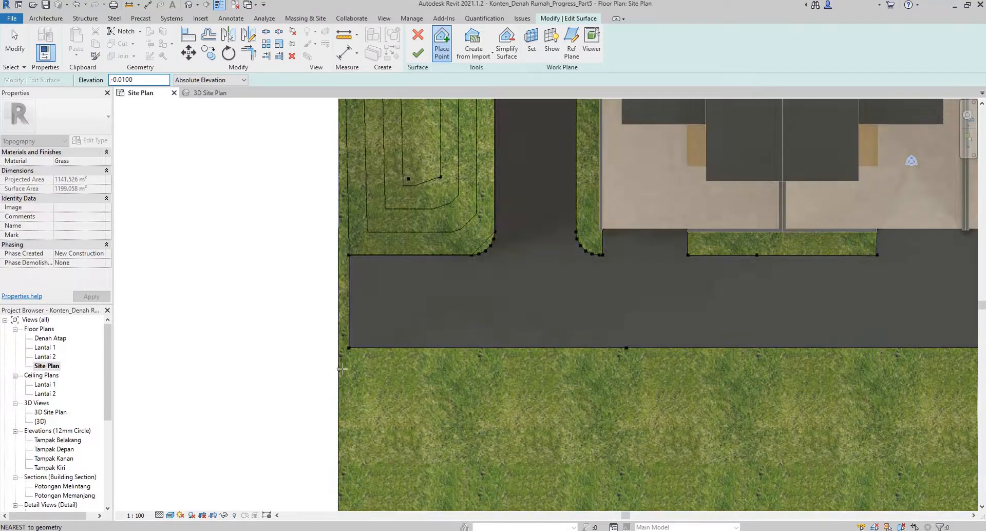
{"action": "scroll", "coordinate": [341, 364], "scroll_direction": "down", "scroll_amount": 3}
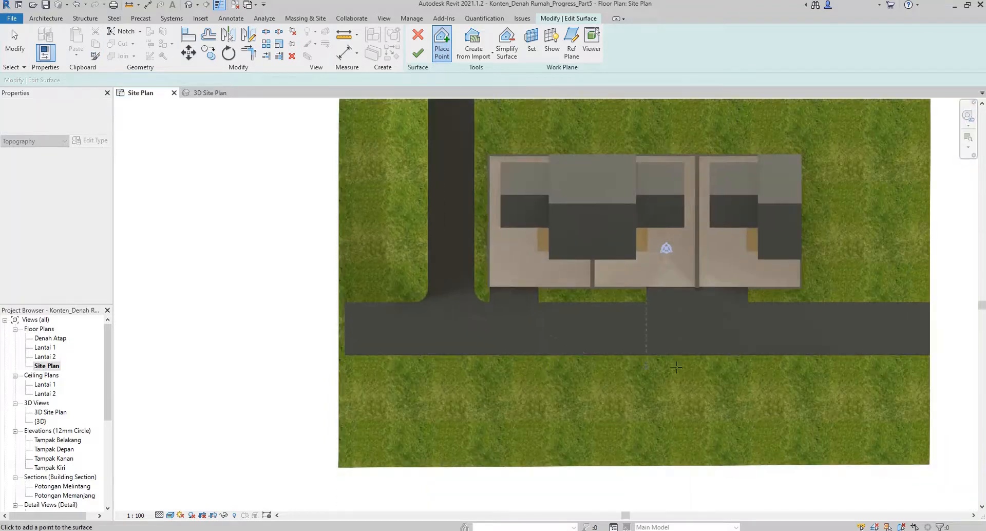
{"action": "scroll", "coordinate": [342, 364], "scroll_direction": "up", "scroll_amount": 1}
{"action": "left_click", "coordinate": [931, 364]}
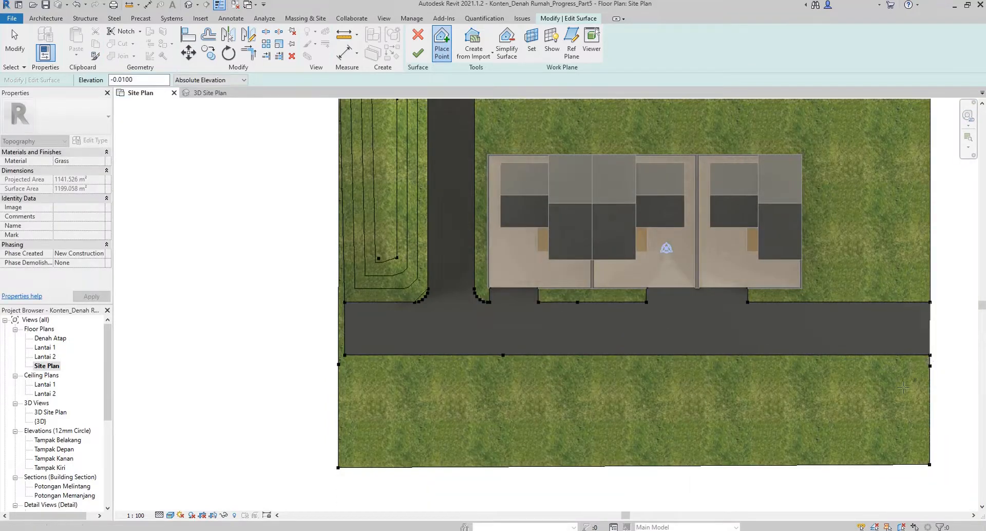
{"action": "key", "text": "Escape"}
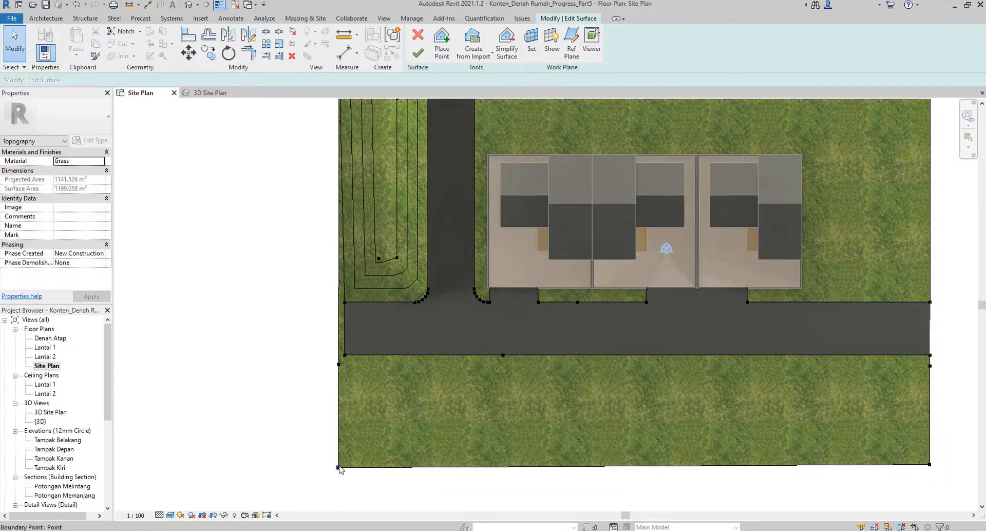
Set the two lower corner boundary points of the grass surface to elevation -1.5, finish the surface and check the slope in 3D
{"action": "left_click", "coordinate": [338, 467]}
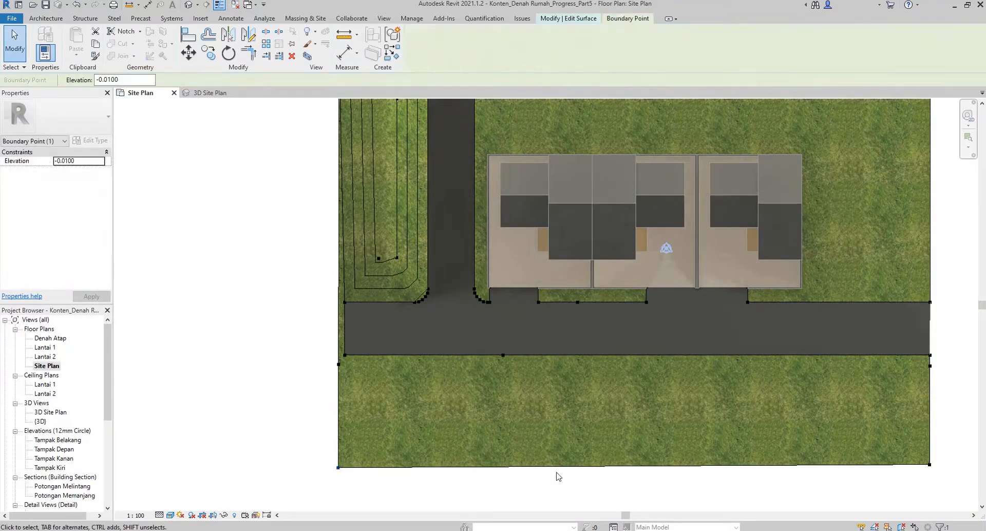
{"action": "left_click", "coordinate": [930, 465], "text": "ctrl"}
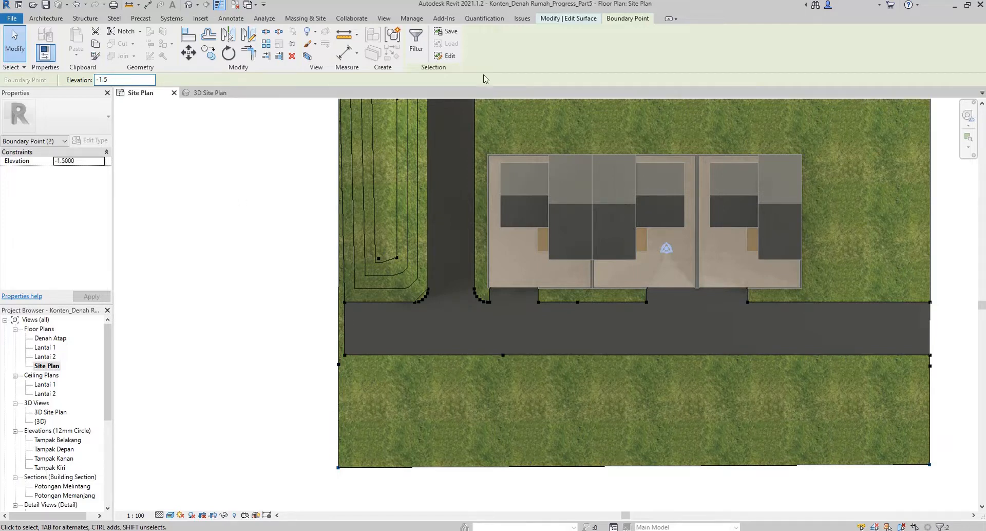
{"action": "left_click", "coordinate": [579, 19]}
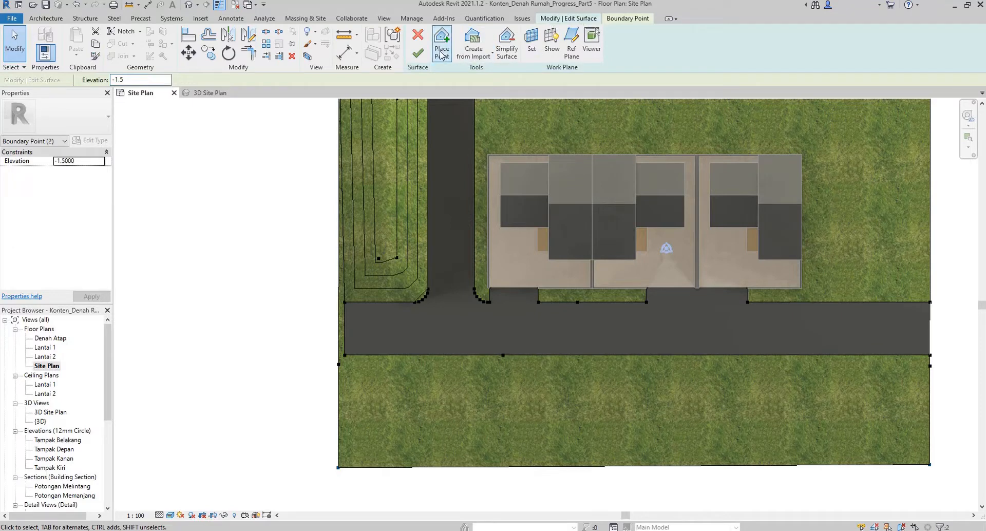
{"action": "left_click", "coordinate": [418, 53]}
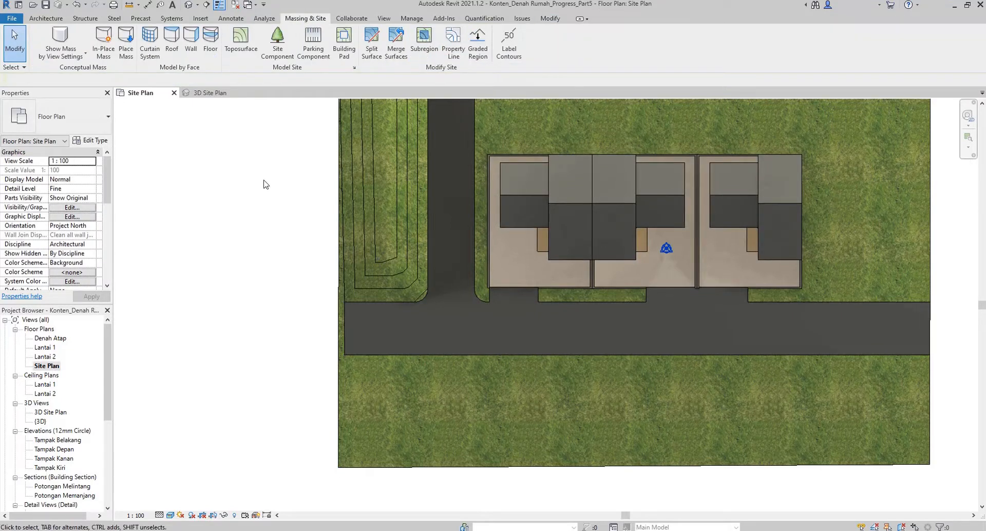
{"action": "left_click", "coordinate": [211, 93]}
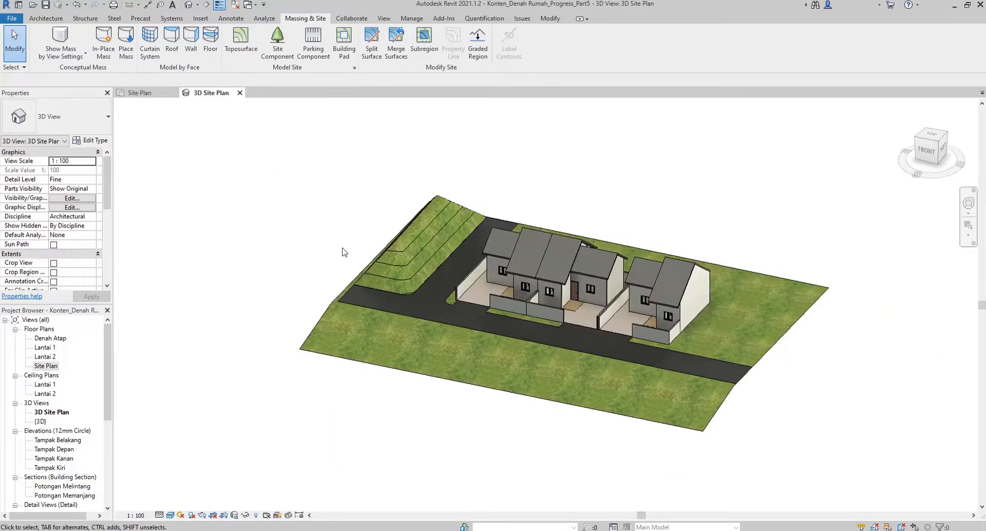
{"action": "middle_click_drag", "start_coordinate": [344, 251], "coordinate": [447, 304], "text": "shift"}
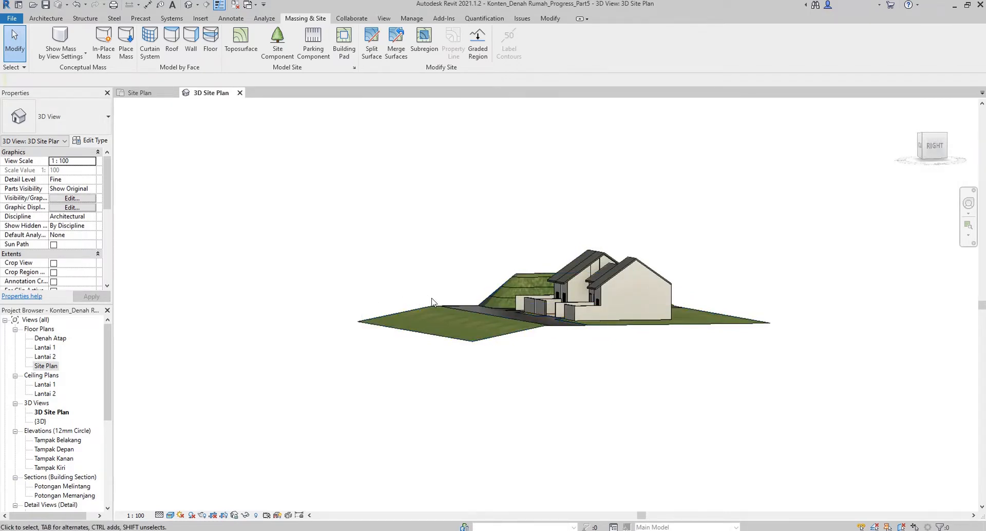
{"action": "middle_click_drag", "start_coordinate": [387, 313], "coordinate": [618, 336], "text": "shift"}
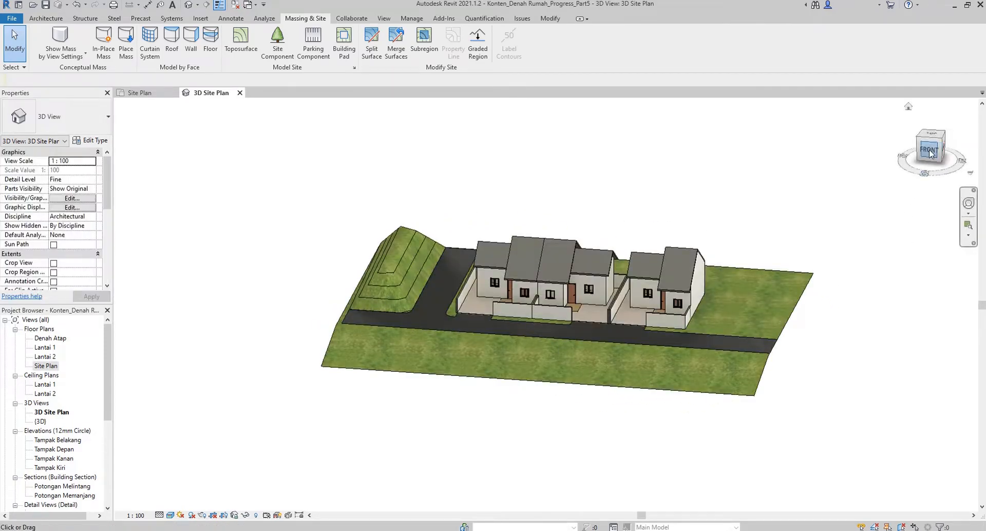
Examine the houses, grass mound and sloped front edge in 3D, first straight from the front and then at an angle
{"action": "left_click", "coordinate": [930, 152]}
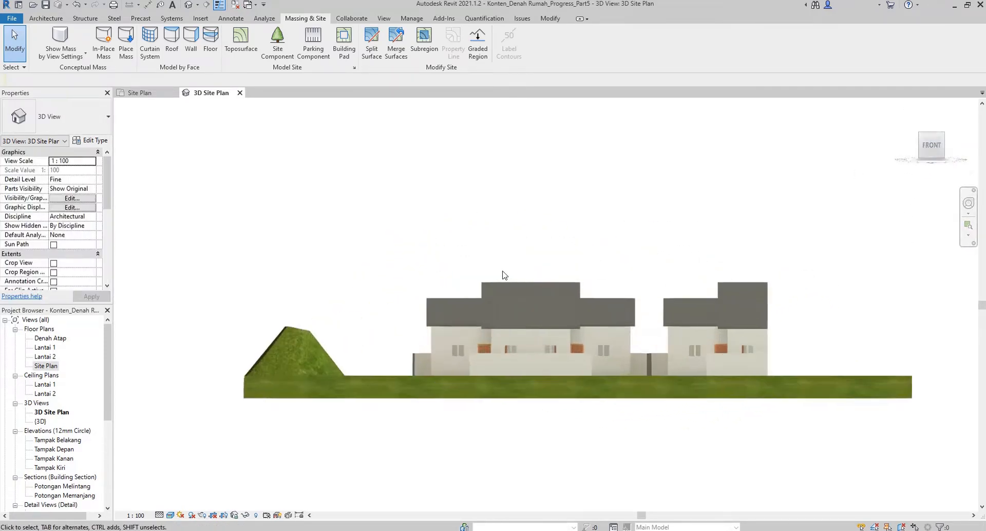
{"action": "scroll", "coordinate": [578, 249], "scroll_direction": "up", "scroll_amount": 4}
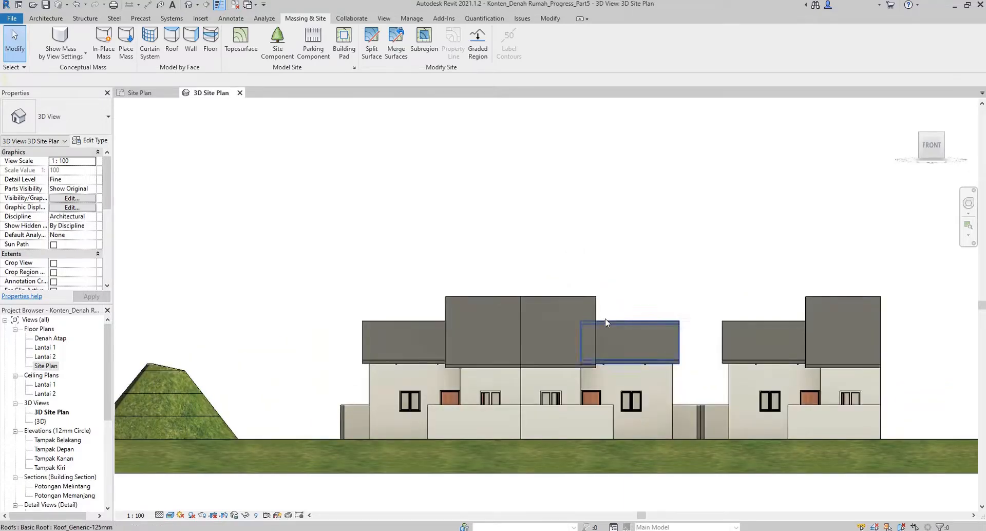
{"action": "scroll", "coordinate": [603, 319], "scroll_direction": "down", "scroll_amount": 3}
{"action": "middle_click_drag", "start_coordinate": [603, 319], "coordinate": [592, 366], "text": "shift"}
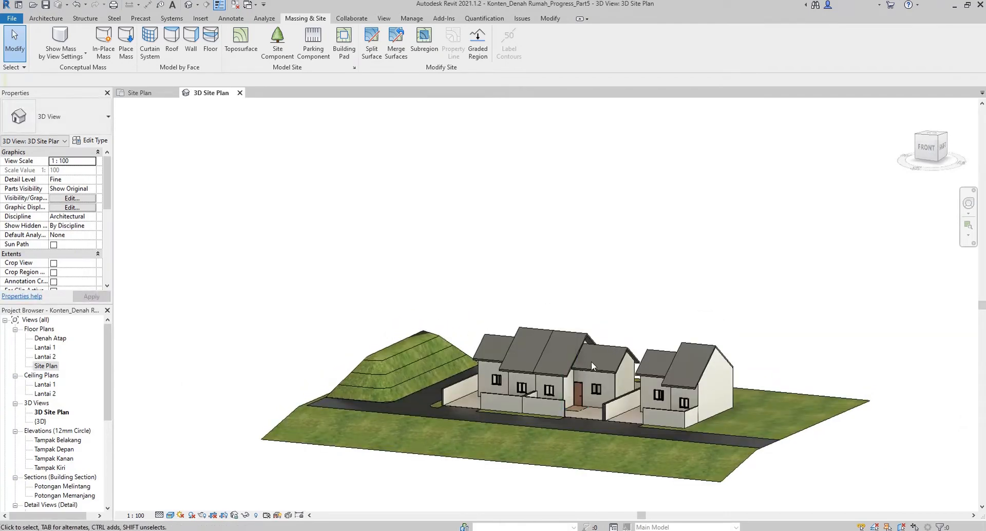
{"action": "middle_click_drag", "start_coordinate": [658, 273], "coordinate": [619, 271]}
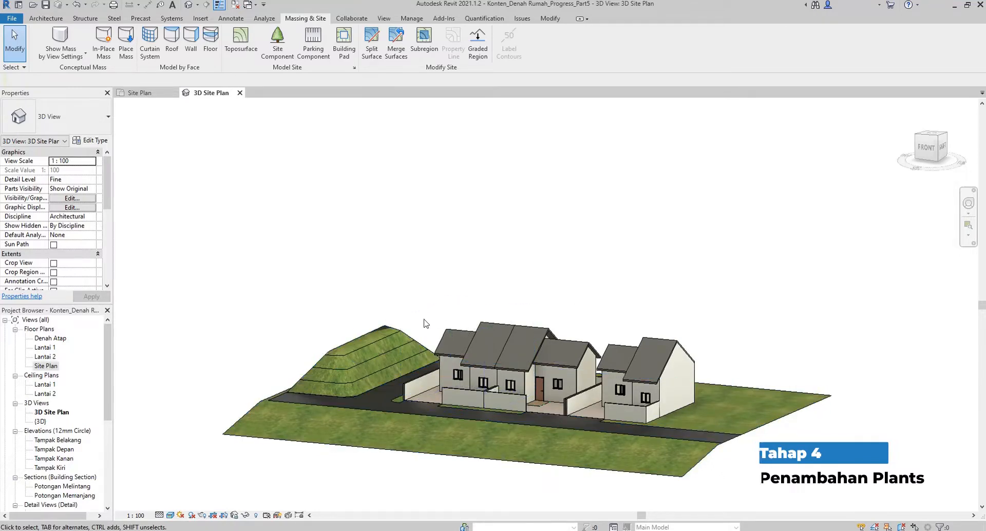
In the Site Plan view, place six Honey_Locust-7.6_Meters site component trees in a staggered row behind the houses
{"action": "left_click", "coordinate": [141, 95]}
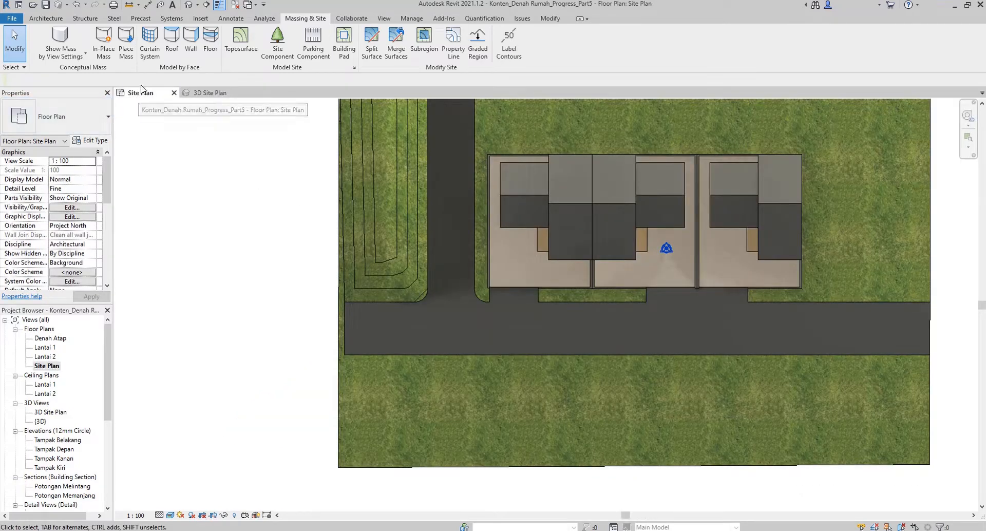
{"action": "scroll", "coordinate": [433, 260], "scroll_direction": "down", "scroll_amount": 1}
{"action": "middle_click_drag", "start_coordinate": [515, 192], "coordinate": [447, 233]}
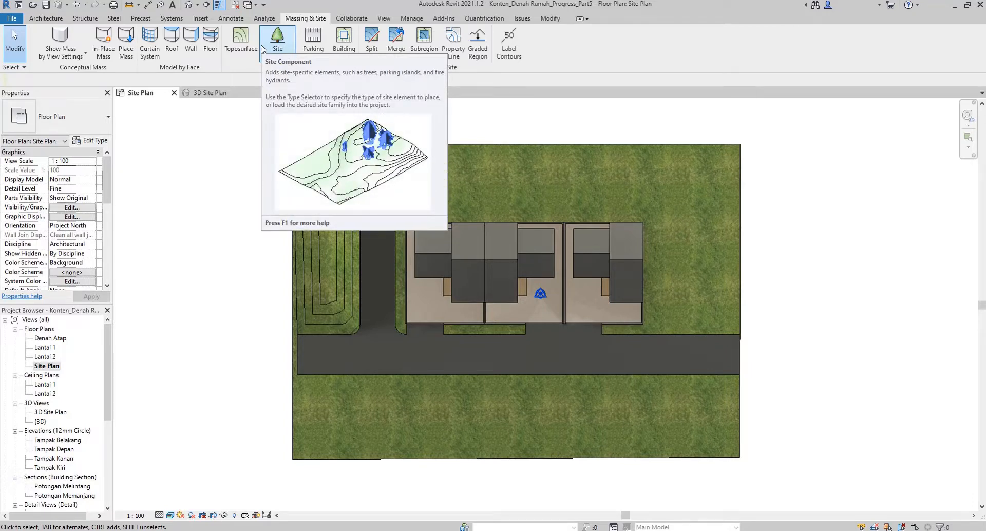
{"action": "left_click", "coordinate": [278, 46]}
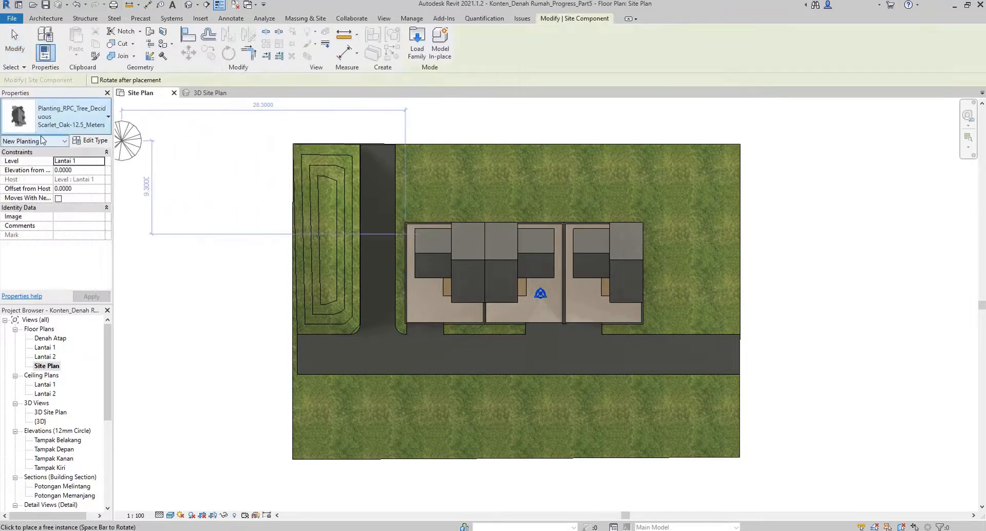
{"action": "left_click", "coordinate": [42, 122]}
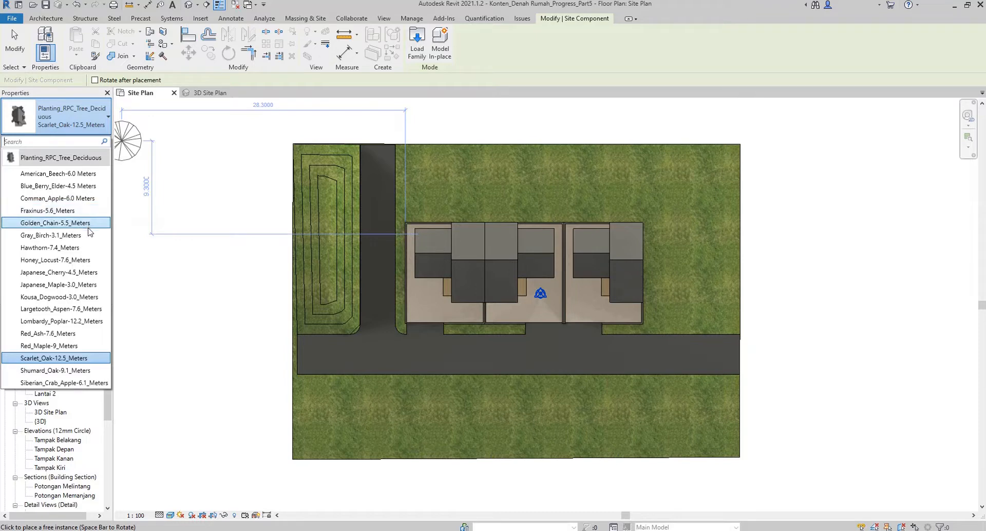
{"action": "left_click", "coordinate": [85, 261]}
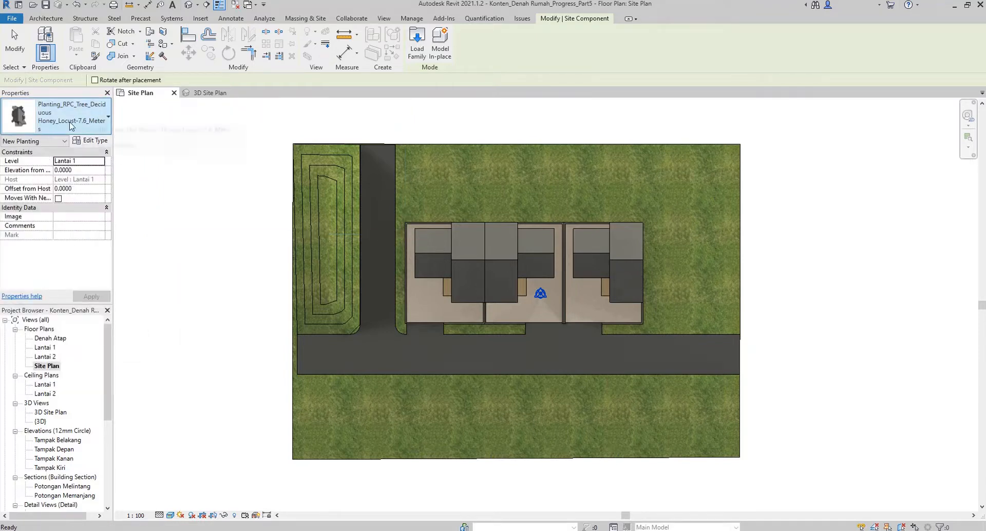
{"action": "scroll", "coordinate": [415, 201], "scroll_direction": "up", "scroll_amount": 2}
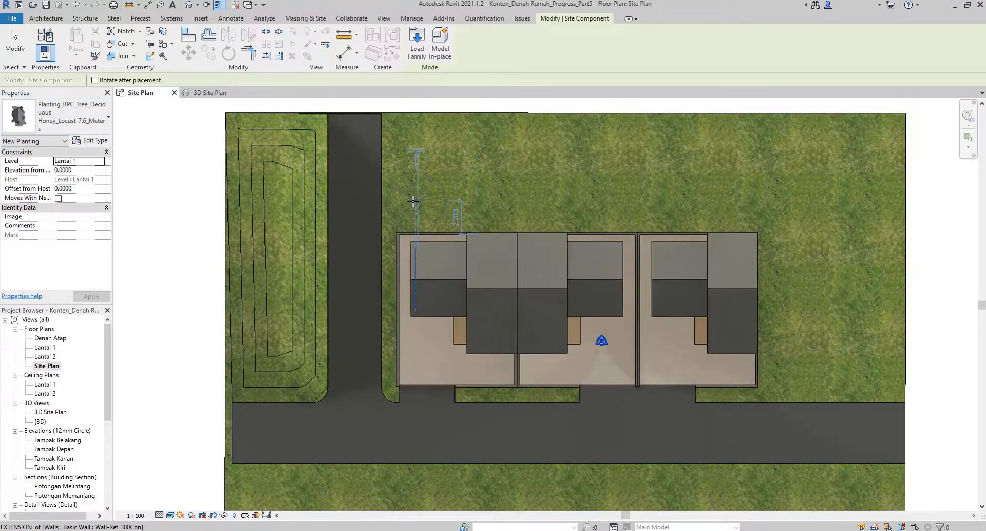
{"action": "left_click", "coordinate": [415, 200]}
{"action": "left_click", "coordinate": [466, 162]}
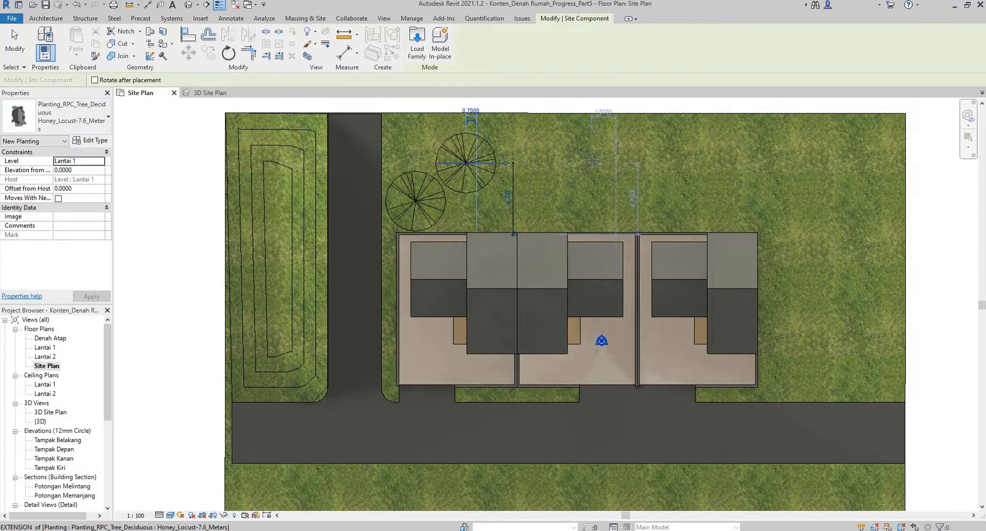
{"action": "left_click", "coordinate": [592, 162]}
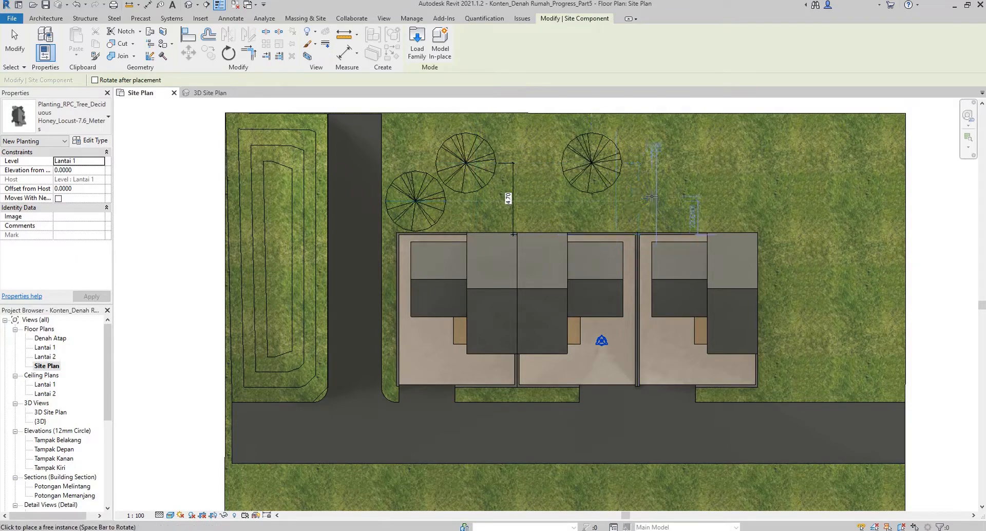
{"action": "left_click", "coordinate": [652, 195]}
{"action": "left_click", "coordinate": [533, 201]}
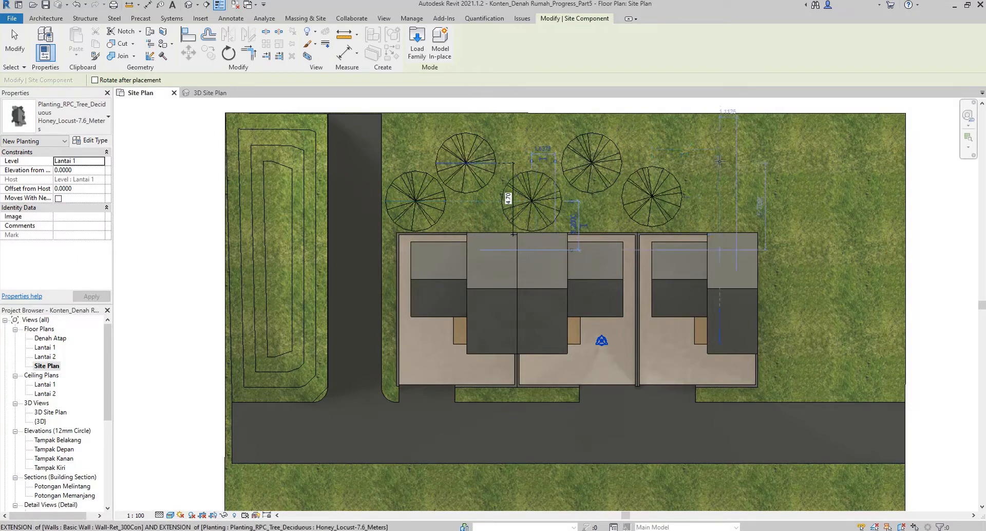
{"action": "left_click", "coordinate": [709, 160]}
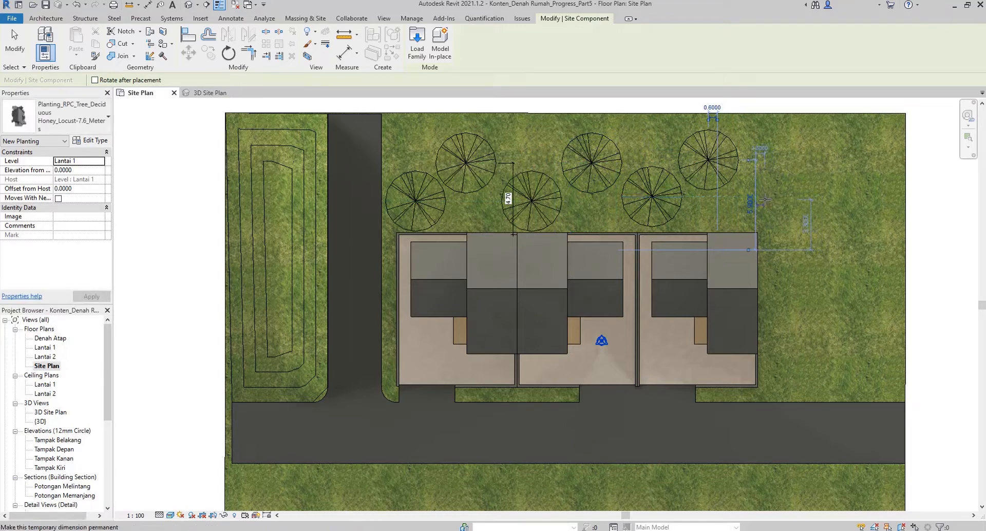
{"action": "key", "text": "Escape"}
{"action": "key", "text": "Escape"}
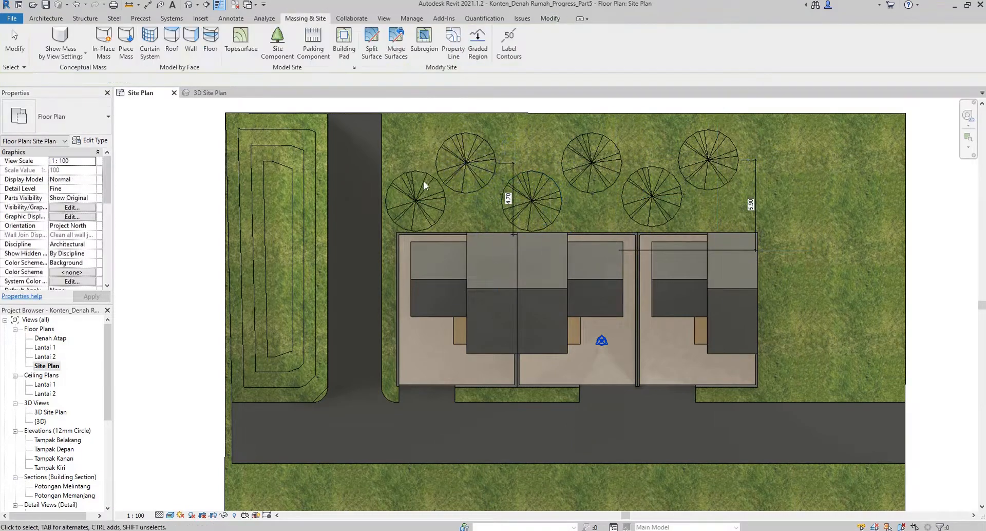
Delete the two stray permanent dimensions between the trees and the houses
{"action": "left_click", "coordinate": [514, 170]}
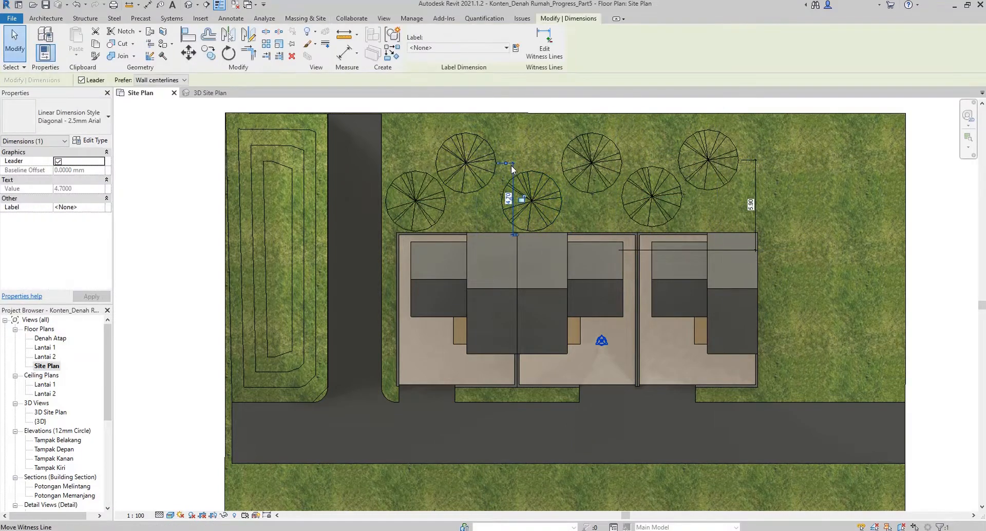
{"action": "left_click", "coordinate": [563, 190]}
{"action": "left_click", "coordinate": [753, 172]}
{"action": "key", "text": "Escape"}
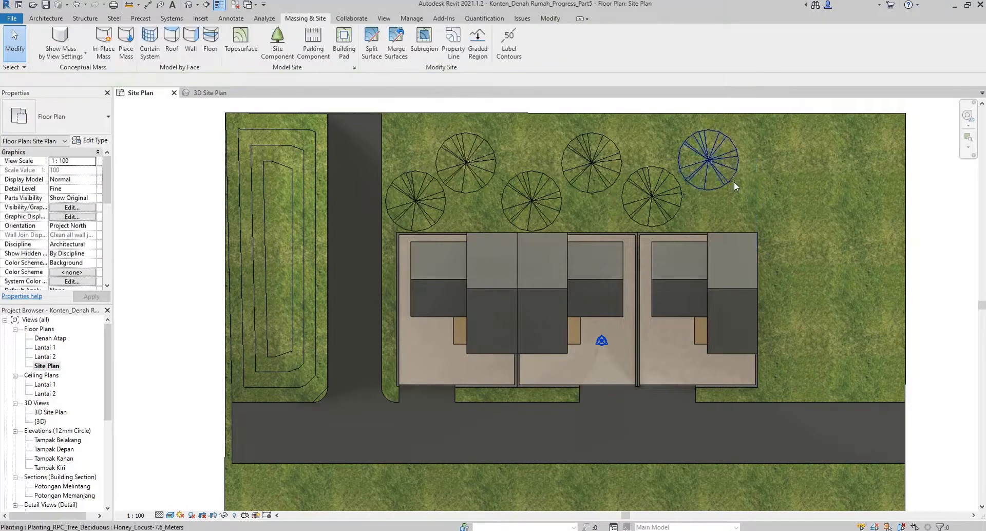
Copy the rightmost honey locust tree diagonally down to the right, just behind the rear right corner of the last house
{"action": "left_click", "coordinate": [709, 172]}
{"action": "left_click", "coordinate": [209, 53]}
{"action": "left_click", "coordinate": [708, 164]}
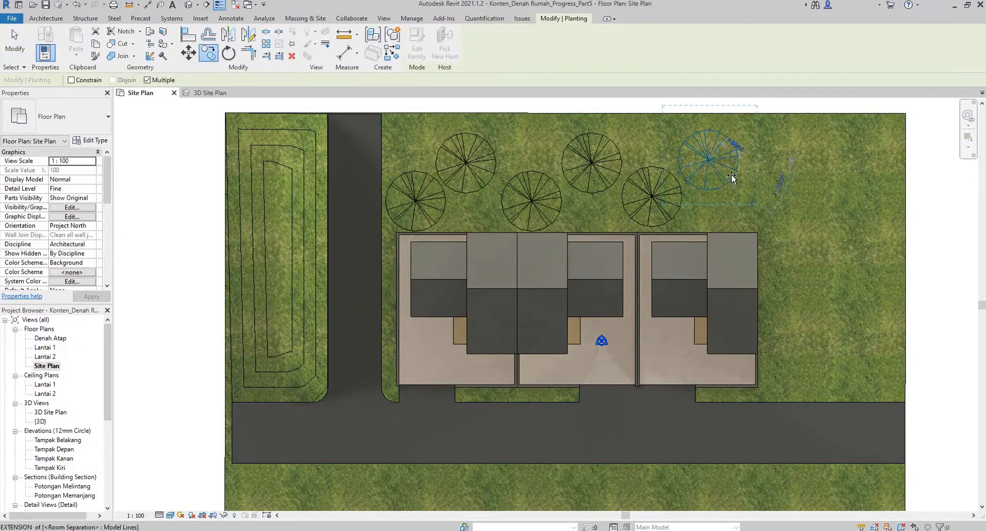
{"action": "left_click", "coordinate": [756, 192]}
{"action": "key", "text": "Escape"}
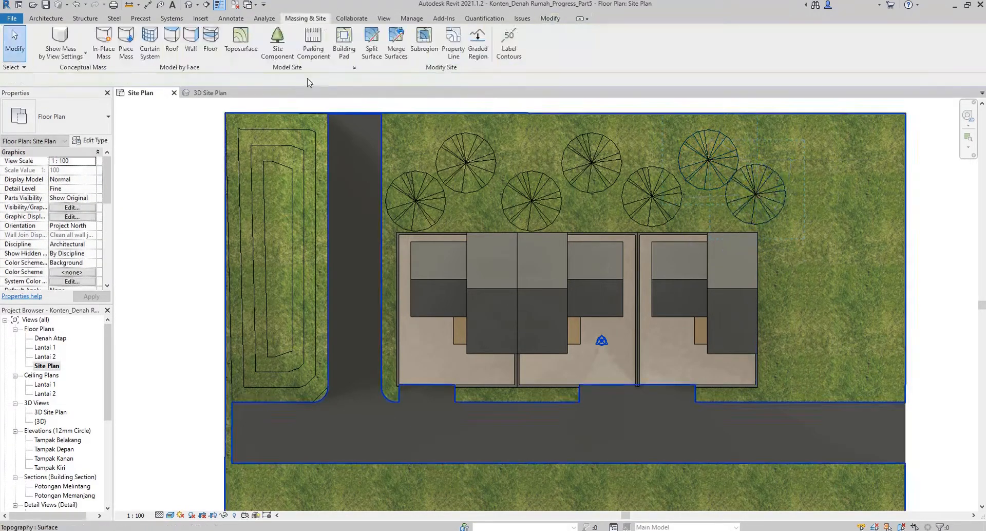
Examine the row of trees behind the houses in the 3D Site Plan view from the front and at an angle
{"action": "key", "text": "ctrl+Tab"}
{"action": "middle_click_drag", "start_coordinate": [473, 192], "coordinate": [656, 257], "text": "shift"}
{"action": "scroll", "coordinate": [579, 288], "scroll_direction": "up", "scroll_amount": 4}
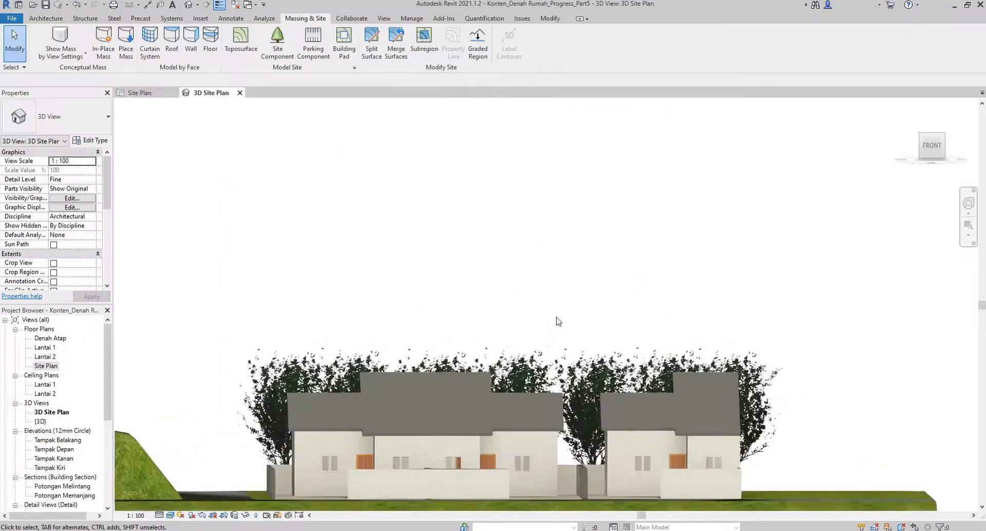
{"action": "middle_click_drag", "start_coordinate": [560, 324], "coordinate": [637, 256]}
{"action": "middle_click_drag", "start_coordinate": [637, 257], "coordinate": [342, 178], "text": "shift"}
{"action": "middle_click_drag", "start_coordinate": [426, 267], "coordinate": [336, 332], "text": "shift"}
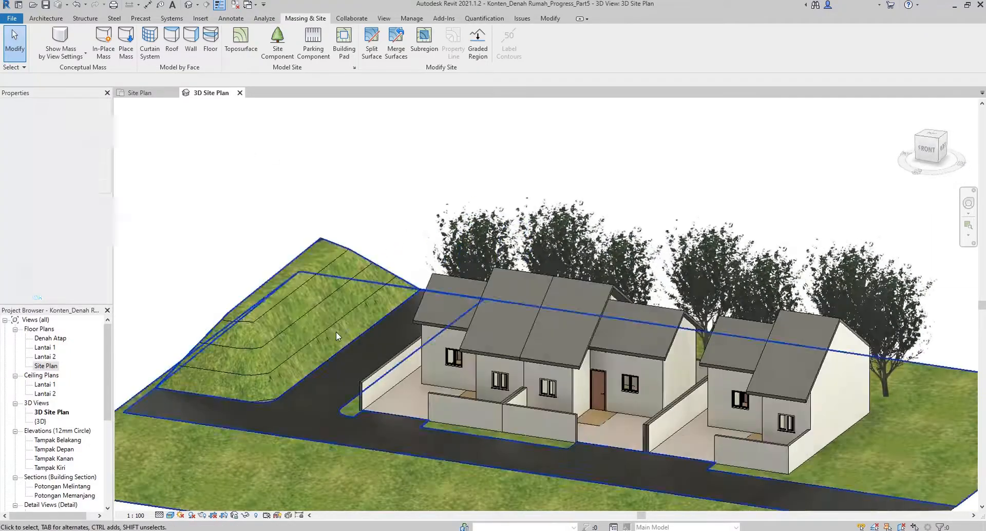
In the Site Plan view, place three Blue_Berry_Elder-4.5_Meters trees diagonally across the grass mound, from its lower right edge up to its centre
{"action": "left_click", "coordinate": [140, 92]}
{"action": "middle_click_drag", "start_coordinate": [357, 214], "coordinate": [401, 249]}
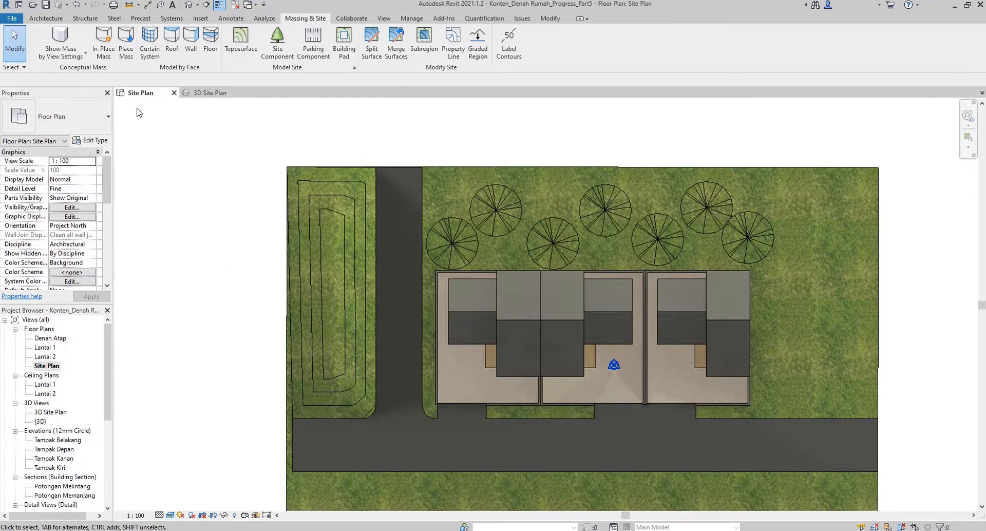
{"action": "left_click", "coordinate": [277, 42]}
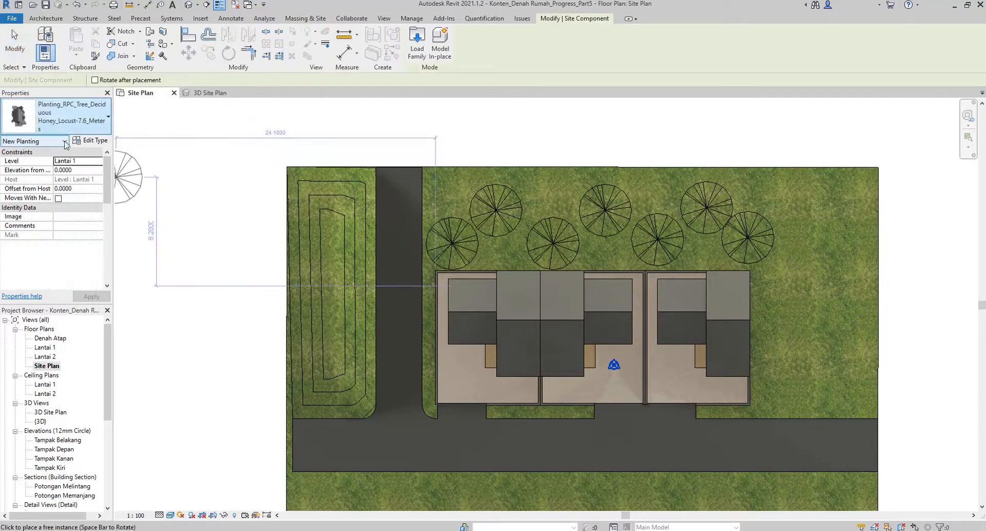
{"action": "left_click", "coordinate": [105, 119]}
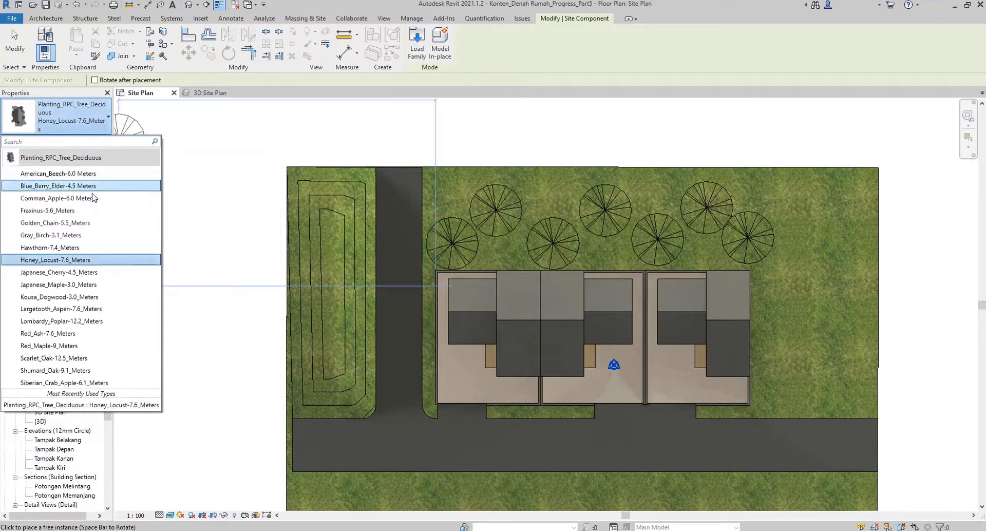
{"action": "left_click", "coordinate": [70, 186]}
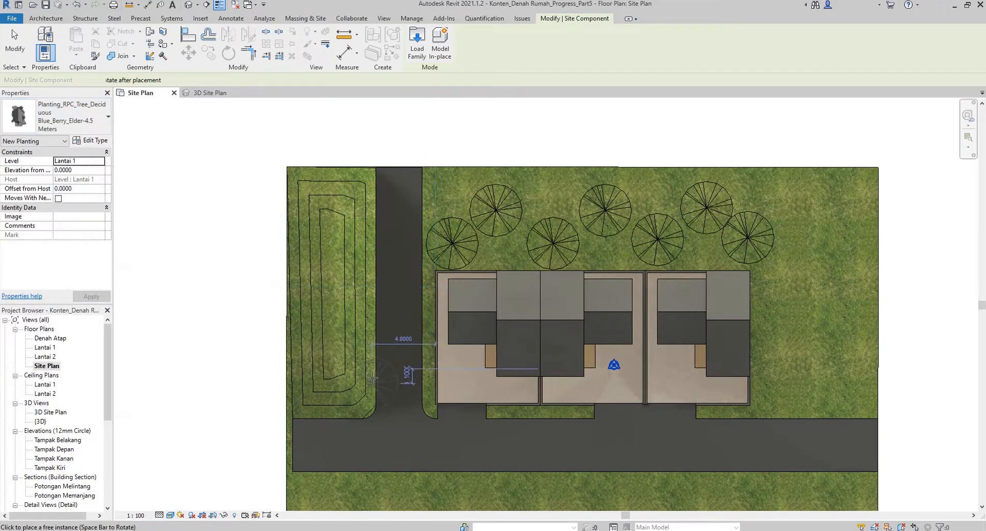
{"action": "scroll", "coordinate": [363, 377], "scroll_direction": "up", "scroll_amount": 2}
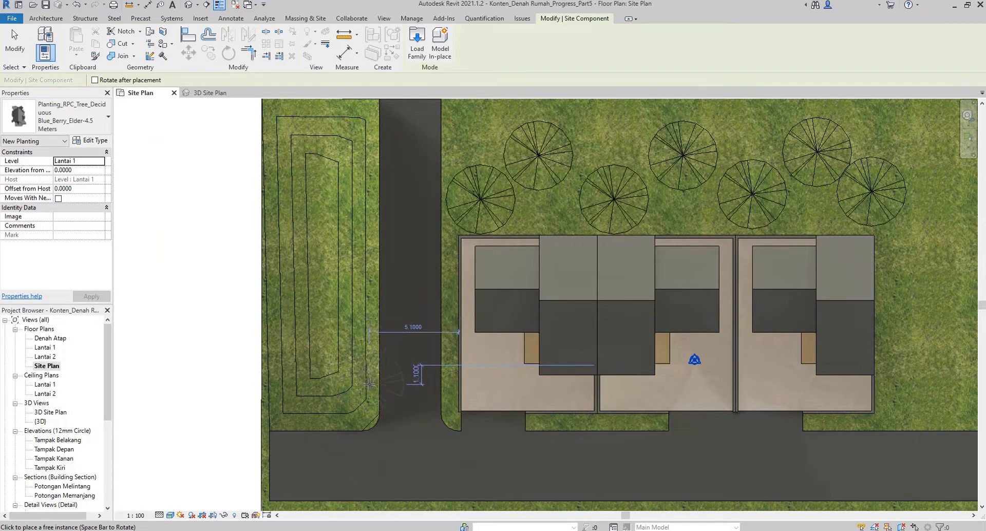
{"action": "left_click", "coordinate": [369, 385]}
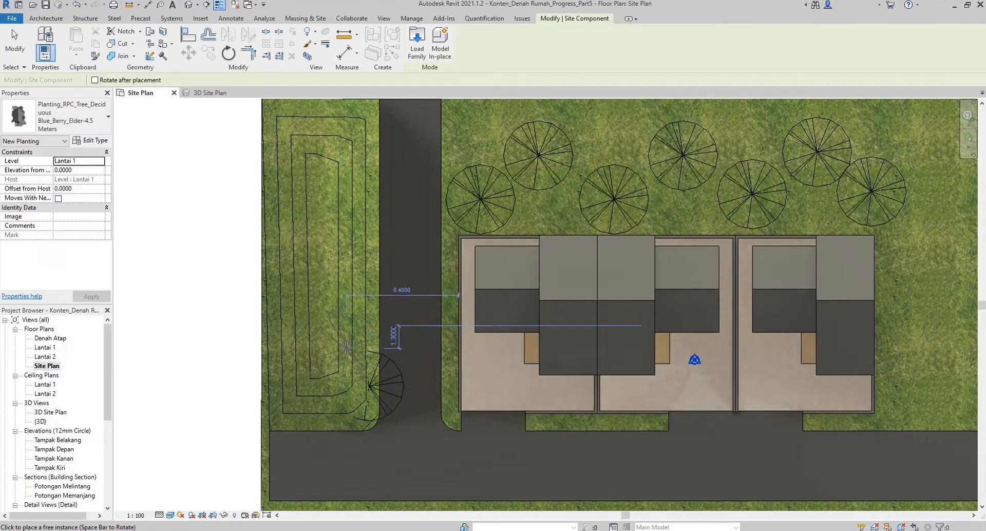
{"action": "left_click", "coordinate": [319, 292]}
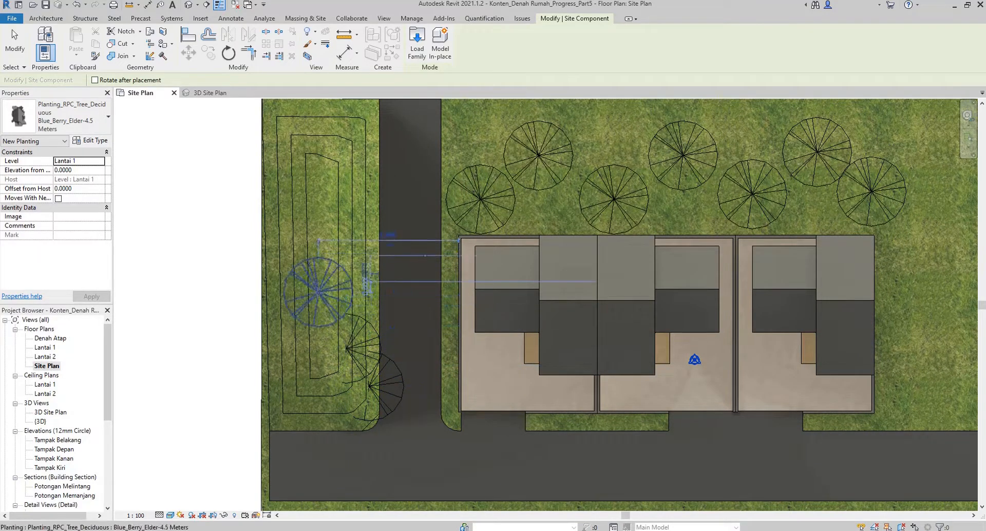
{"action": "key", "text": "Escape"}
{"action": "key", "text": "Escape"}
In the front-facing 3D Site Plan view, lower the elder tree nearest the mound's foot to an offset of -0.1600 from its host
{"action": "left_click", "coordinate": [208, 93]}
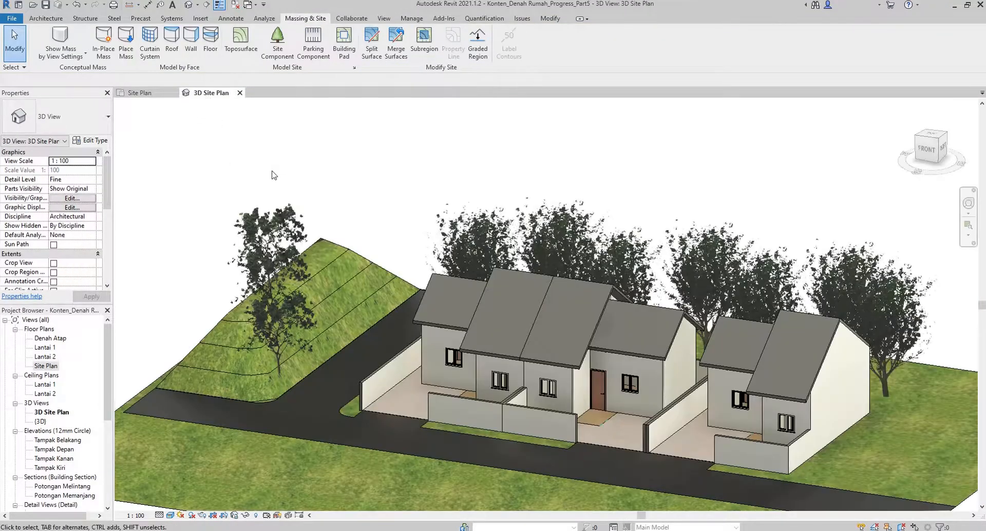
{"action": "left_click", "coordinate": [931, 149]}
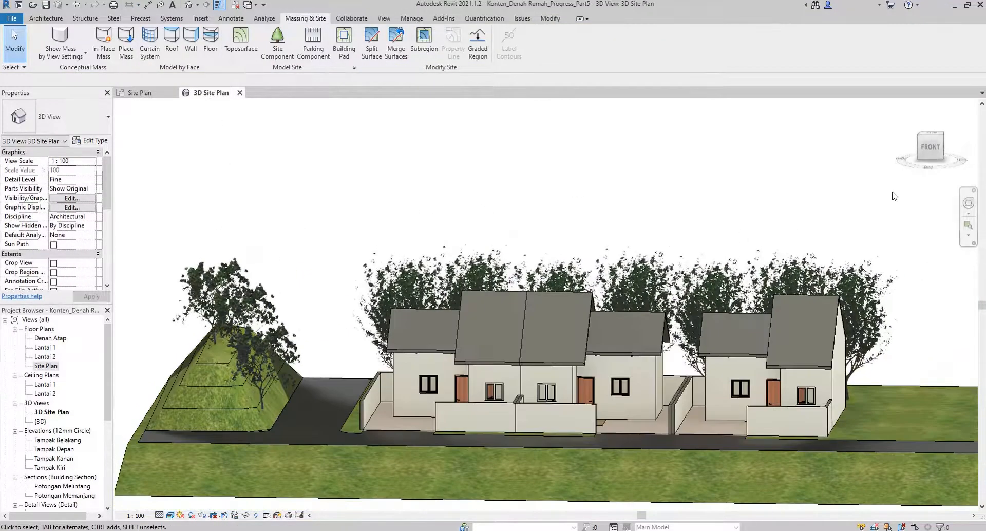
{"action": "left_click", "coordinate": [933, 150]}
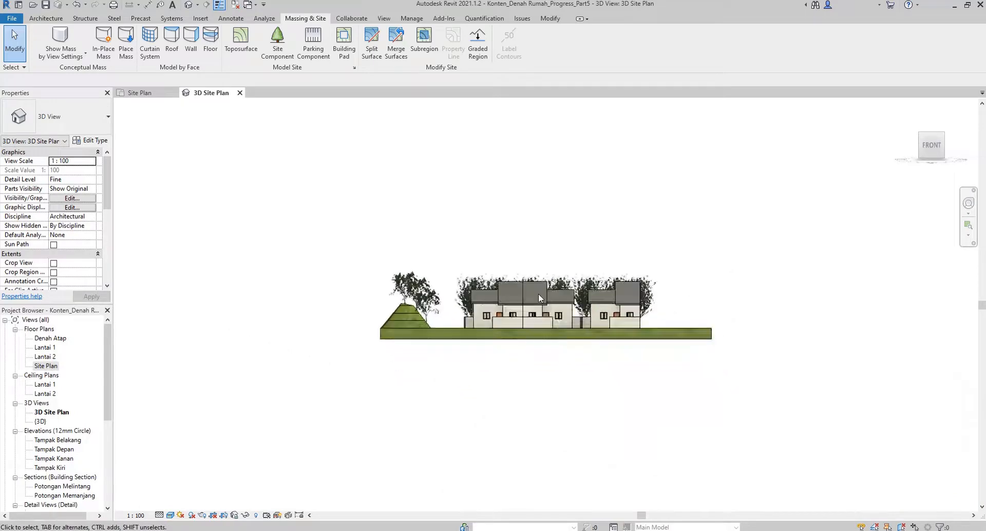
{"action": "scroll", "coordinate": [517, 276], "scroll_direction": "up", "scroll_amount": 4}
{"action": "middle_click_drag", "start_coordinate": [497, 250], "coordinate": [515, 251]}
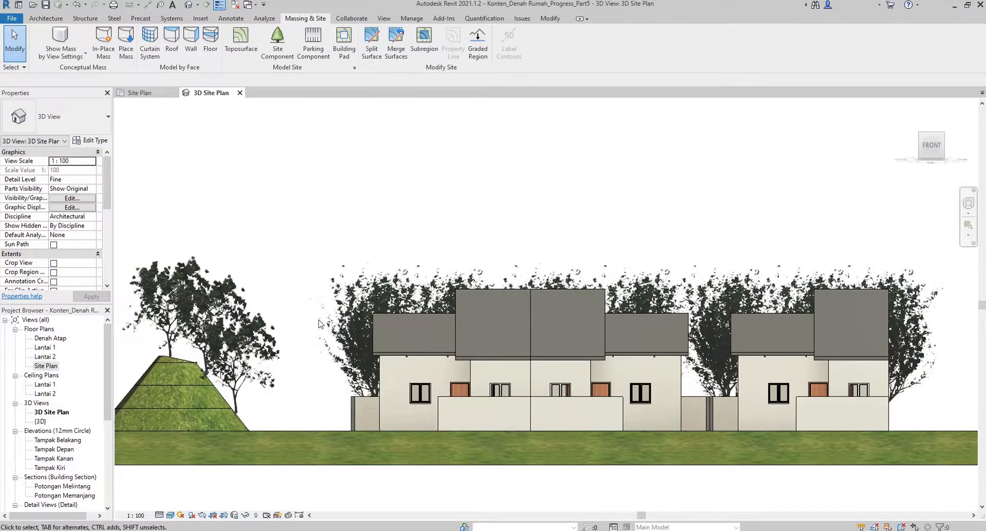
{"action": "left_click", "coordinate": [243, 383]}
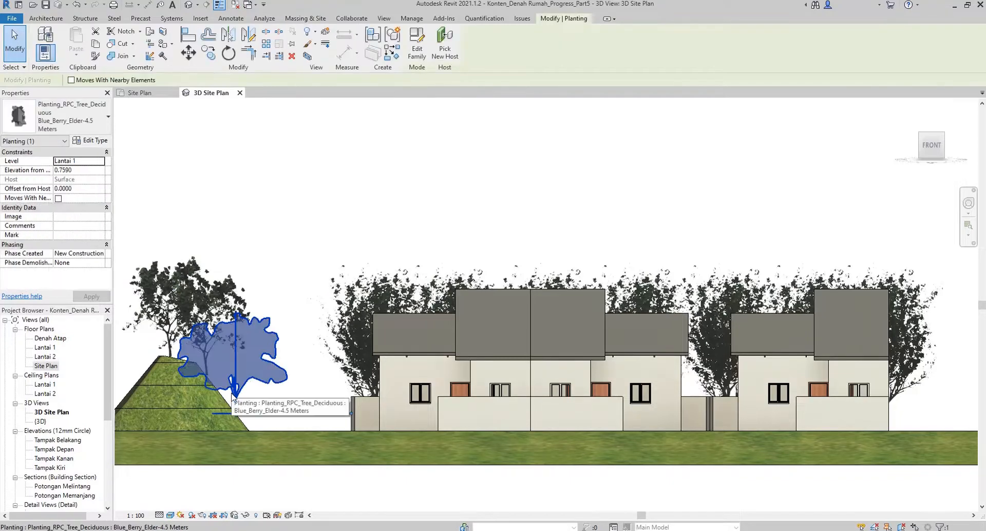
{"action": "left_click_drag", "start_coordinate": [230, 412], "coordinate": [217, 413]}
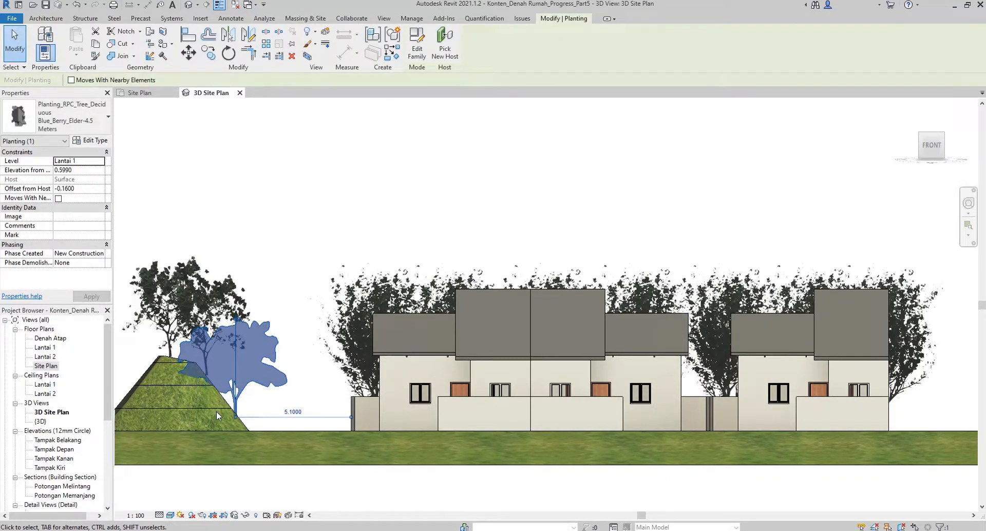
{"action": "left_click", "coordinate": [282, 237]}
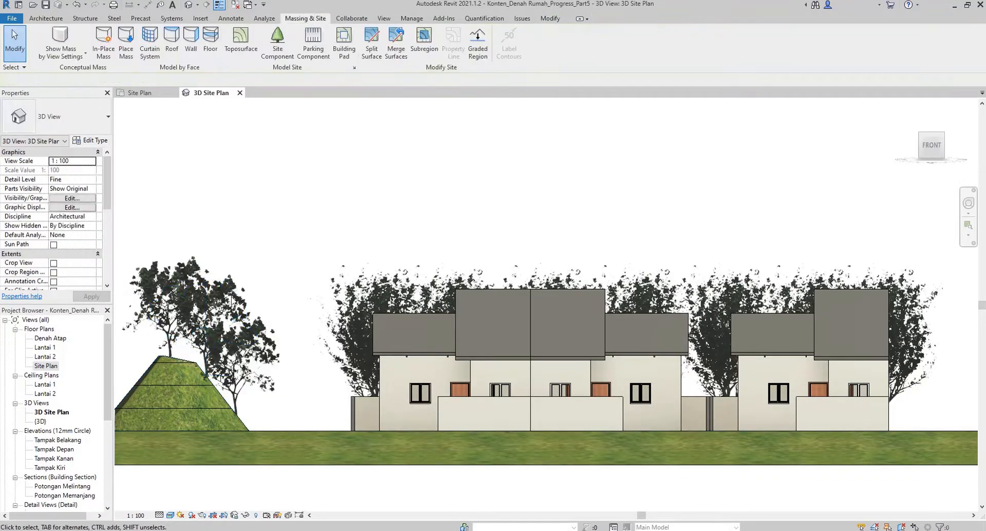
Examine the elder trees on the mound and the whole site in the 3D Site Plan view from the front and at an angle
{"action": "left_click", "coordinate": [206, 330]}
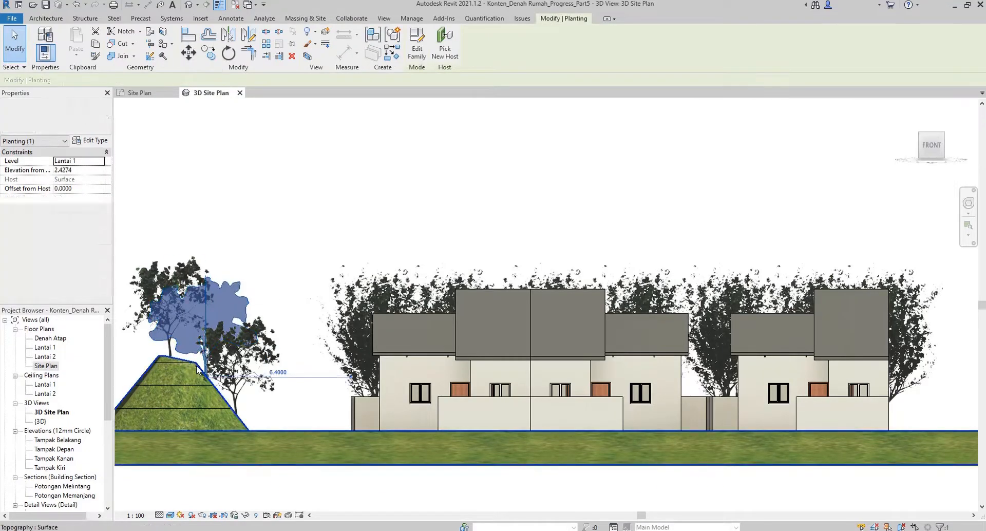
{"action": "left_click", "coordinate": [264, 267]}
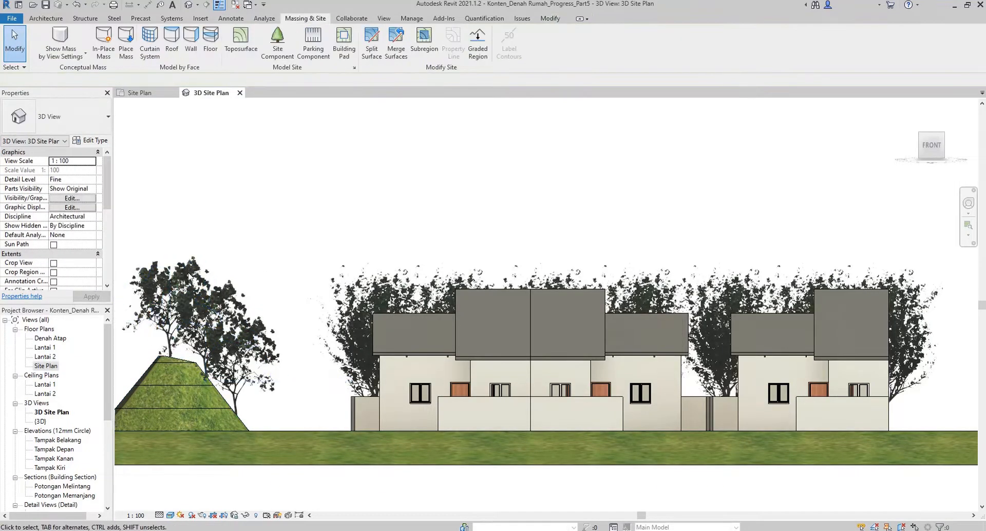
{"action": "left_click", "coordinate": [190, 268]}
{"action": "left_click", "coordinate": [270, 220]}
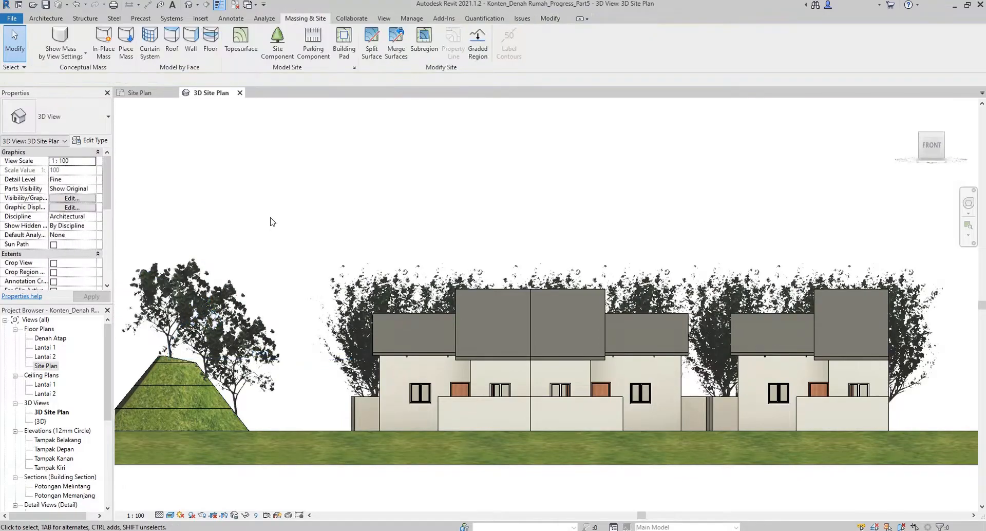
{"action": "scroll", "coordinate": [288, 241], "scroll_direction": "down", "scroll_amount": 1}
{"action": "middle_click_drag", "start_coordinate": [447, 235], "coordinate": [368, 296], "text": "shift"}
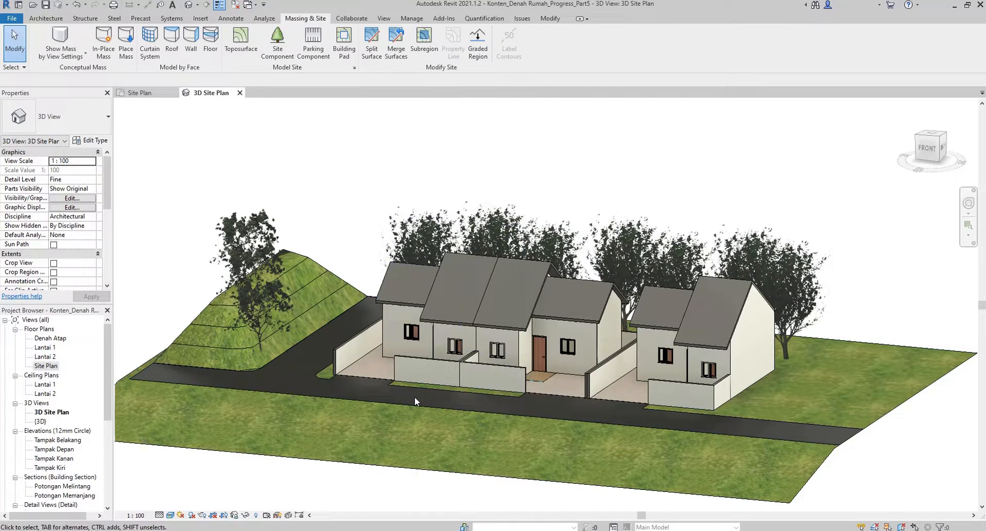
{"action": "middle_click_drag", "start_coordinate": [450, 222], "coordinate": [330, 225], "text": "shift"}
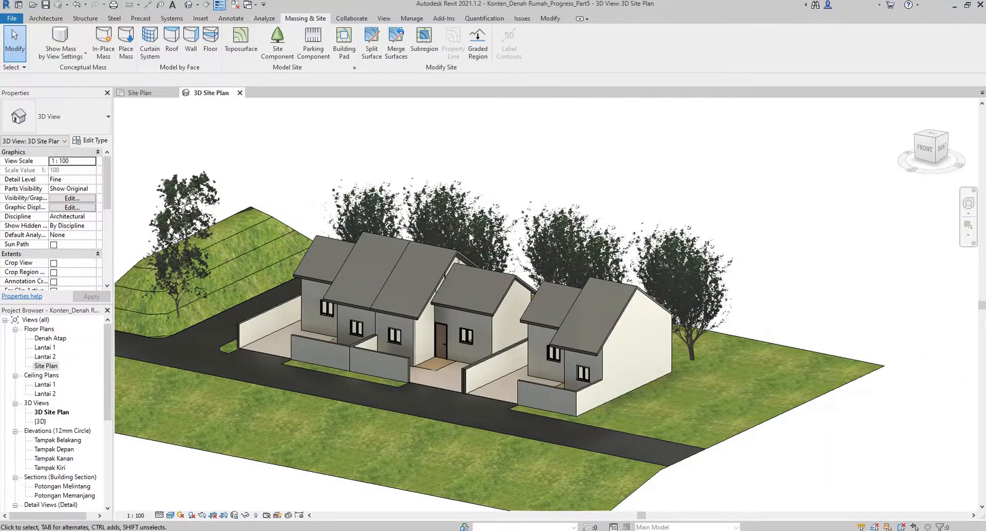
{"action": "middle_click_drag", "start_coordinate": [388, 260], "coordinate": [466, 261], "text": "shift"}
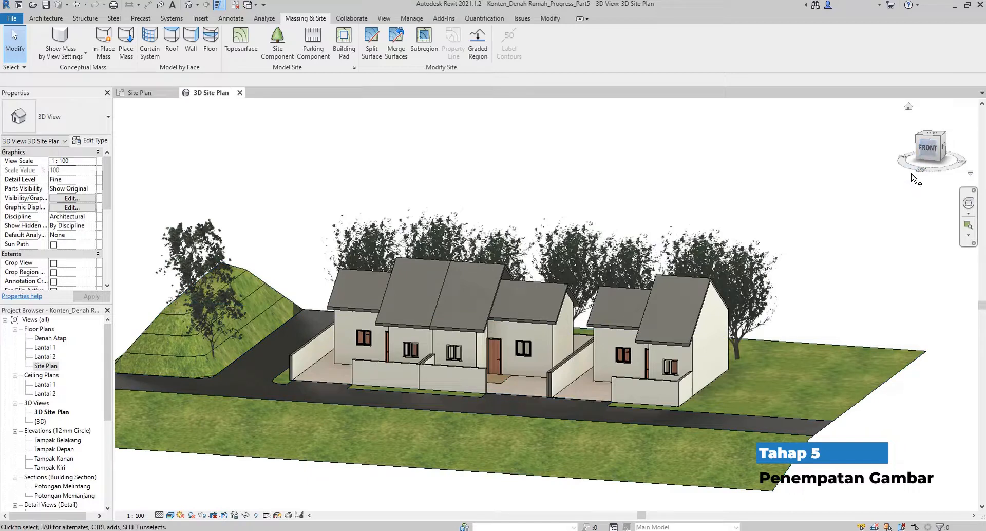
Return the 3D Site Plan view to its front orientation and turn on the view's section box
{"action": "left_click", "coordinate": [927, 150]}
{"action": "scroll", "coordinate": [580, 260], "scroll_direction": "up", "scroll_amount": 5}
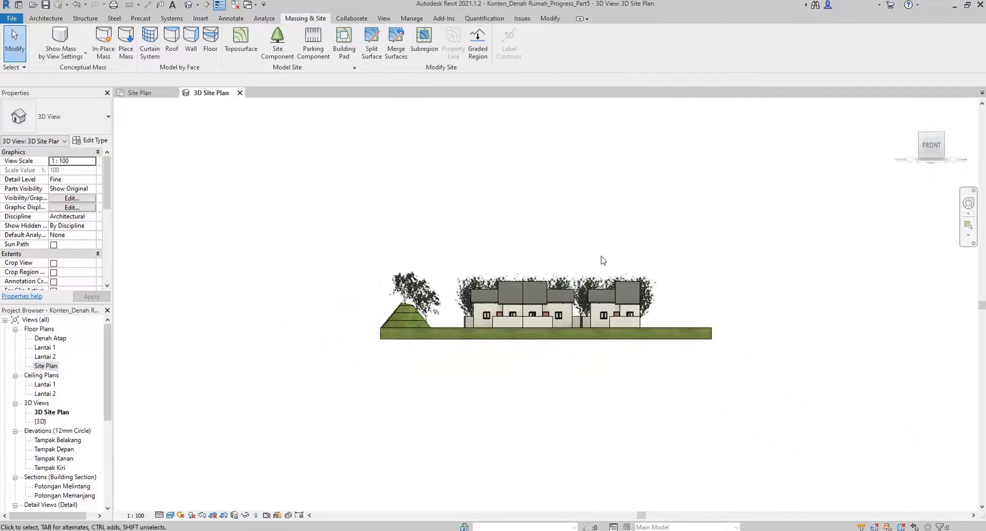
{"action": "middle_click_drag", "start_coordinate": [588, 261], "coordinate": [629, 262]}
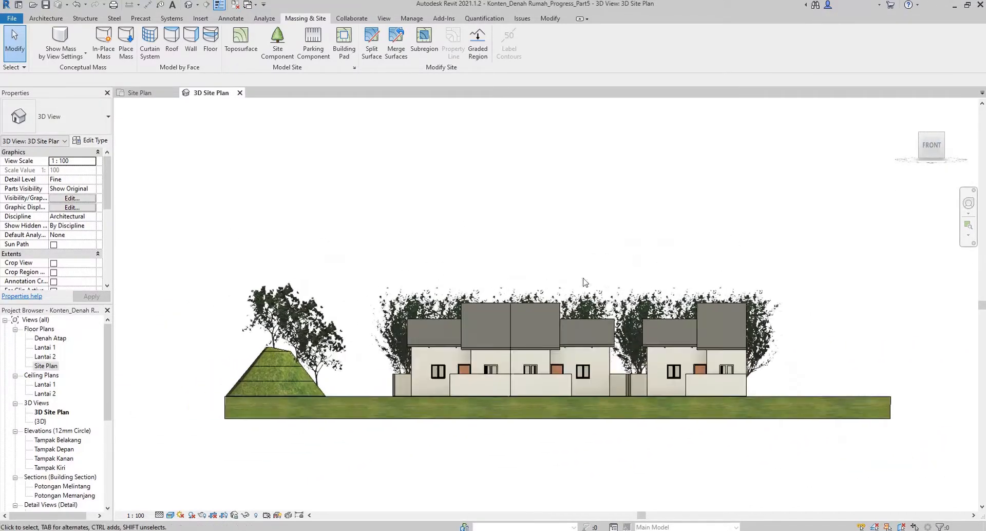
{"action": "scroll", "coordinate": [78, 266], "scroll_direction": "down", "scroll_amount": 2}
{"action": "left_click", "coordinate": [53, 272]}
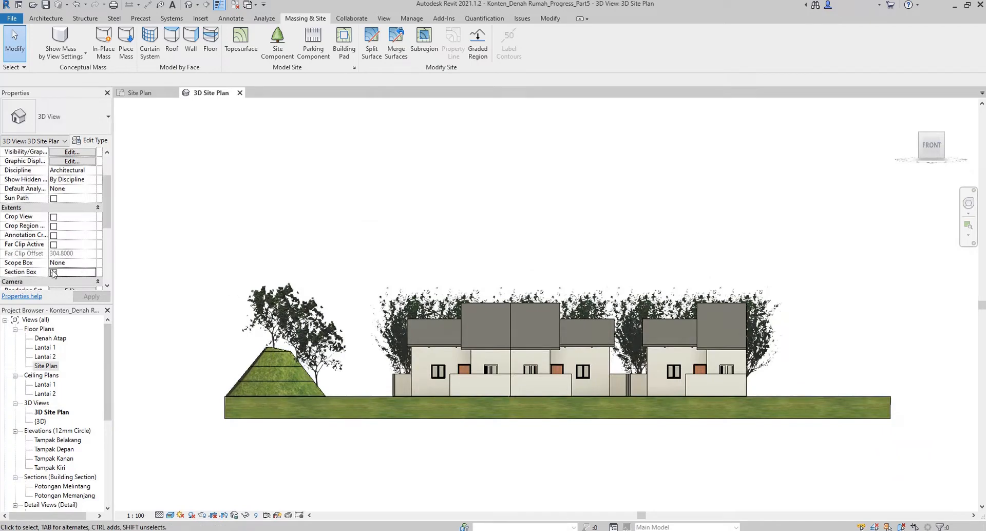
{"action": "scroll", "coordinate": [399, 277], "scroll_direction": "down", "scroll_amount": 2}
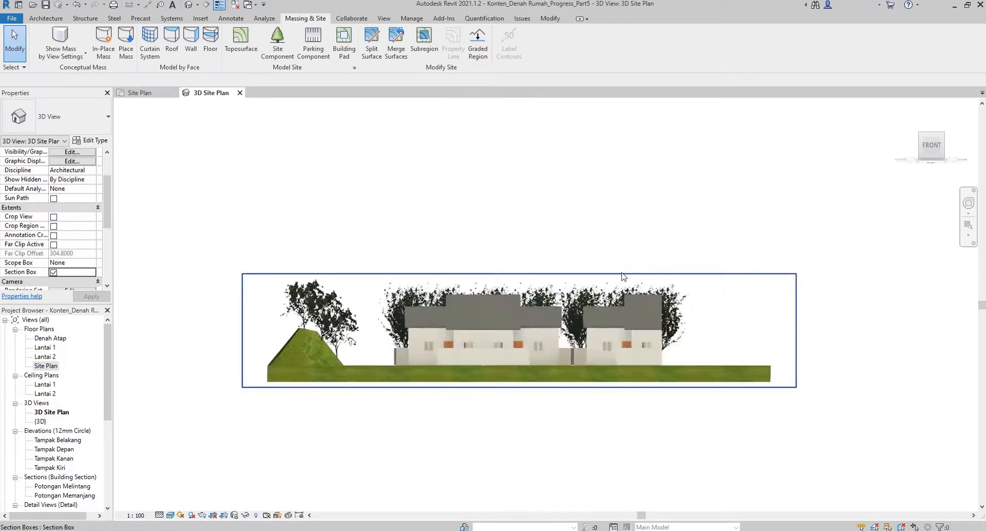
{"action": "left_click", "coordinate": [636, 276]}
{"action": "left_click_drag", "start_coordinate": [797, 331], "coordinate": [689, 331]}
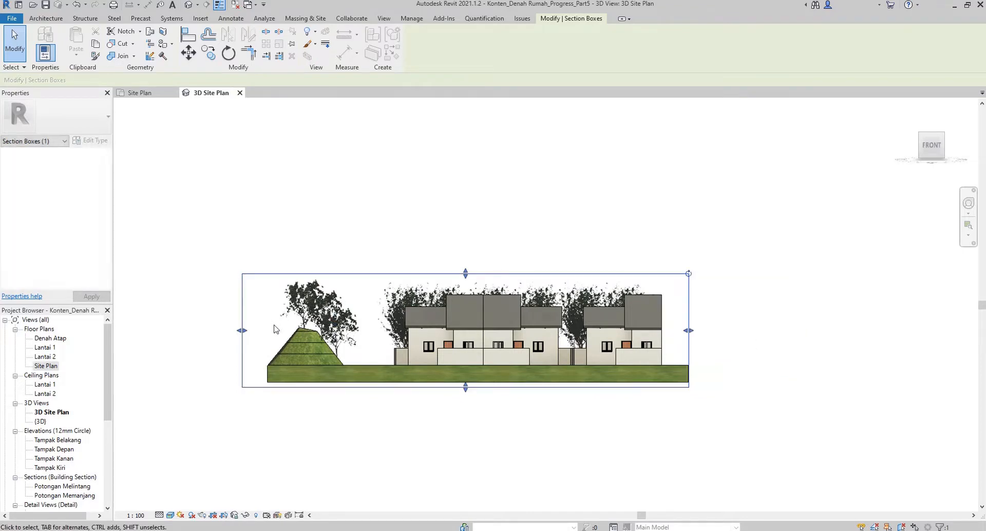
{"action": "key", "text": "ctrl+z"}
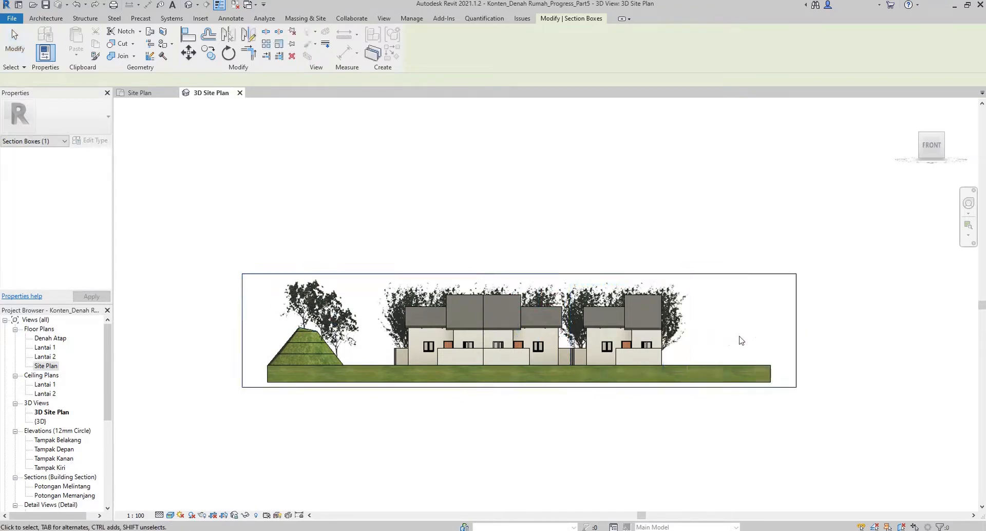
Pull the section box's right side in to just beyond the last house's tree and its left side to the mound's outer edge
{"action": "left_click", "coordinate": [798, 331]}
{"action": "left_click_drag", "start_coordinate": [797, 330], "coordinate": [695, 315]}
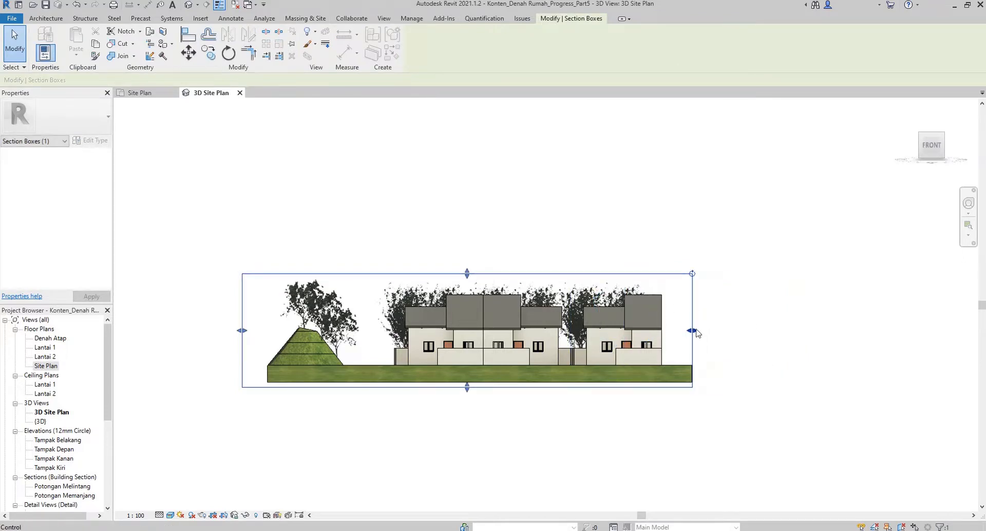
{"action": "left_click", "coordinate": [749, 282]}
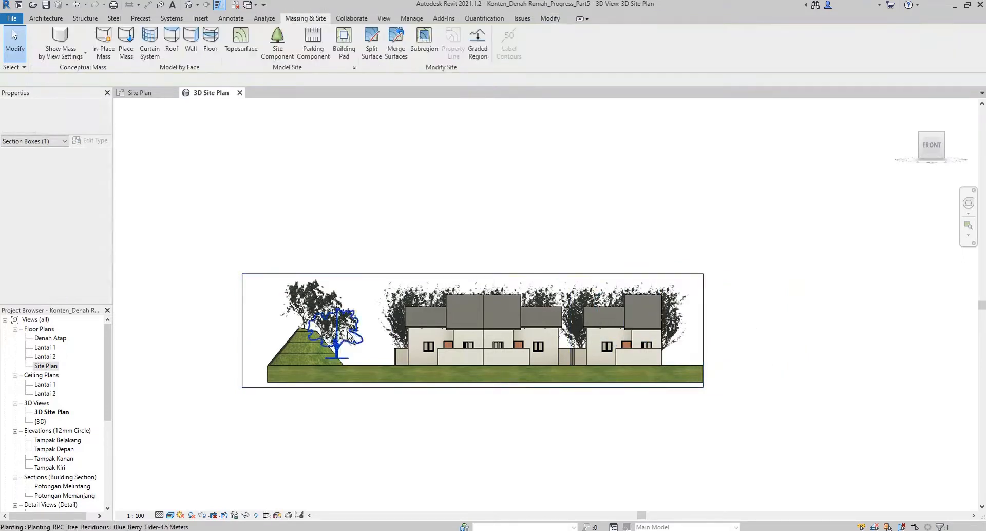
{"action": "left_click", "coordinate": [242, 314]}
{"action": "mouse_move", "coordinate": [241, 314]}
{"action": "left_mouse_down"}
{"action": "mouse_move", "coordinate": [271, 329]}
{"action": "mouse_move", "coordinate": [258, 310]}
{"action": "left_mouse_up"}
{"action": "left_click", "coordinate": [258, 311]}
{"action": "scroll", "coordinate": [536, 234], "scroll_direction": "up", "scroll_amount": 2}
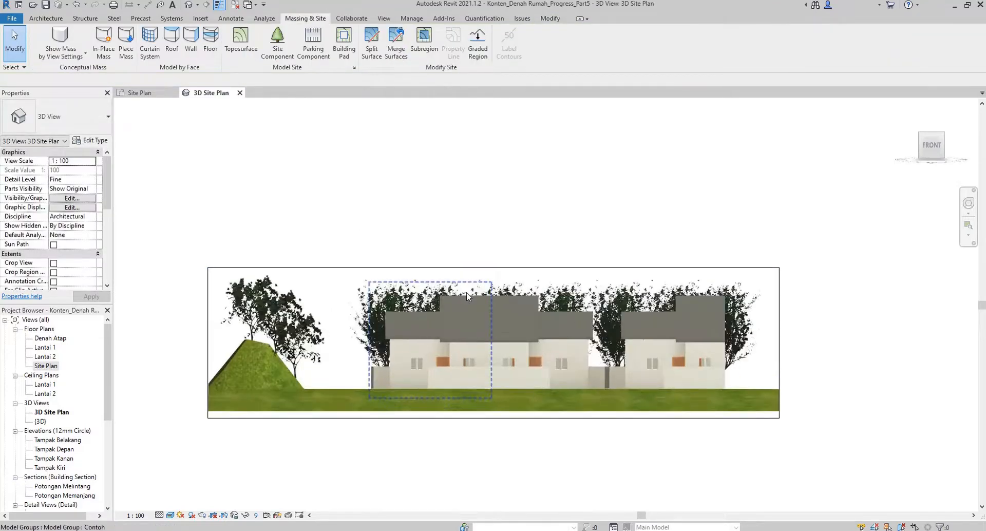
{"action": "middle_click_drag", "start_coordinate": [536, 235], "coordinate": [542, 229]}
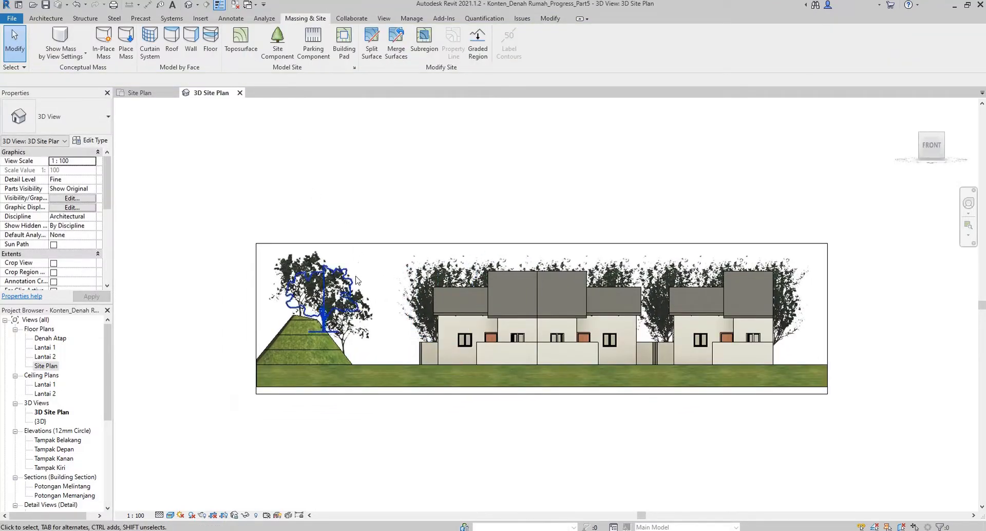
Create a new sheet using the Title_Blocks_A3_Metric : Standard title block
{"action": "scroll", "coordinate": [94, 431], "scroll_direction": "down", "scroll_amount": 6}
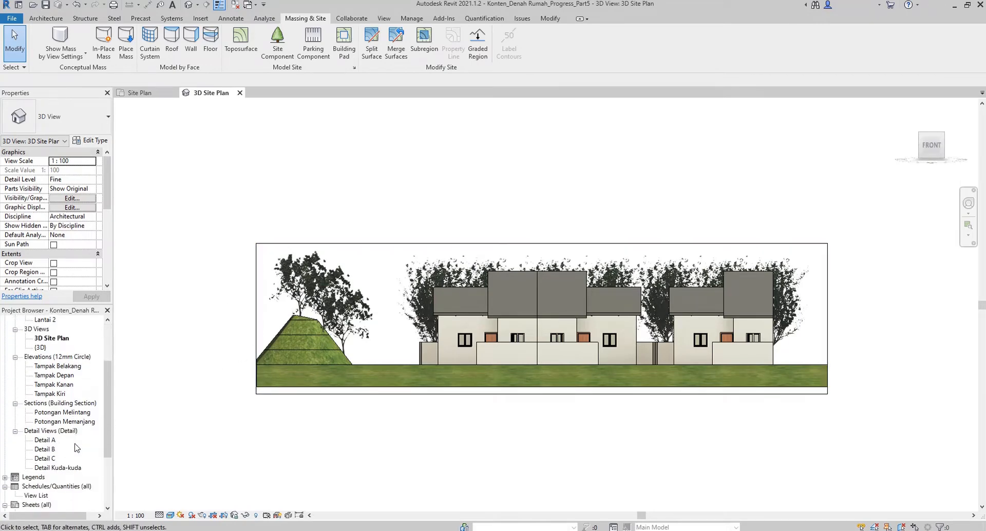
{"action": "scroll", "coordinate": [72, 439], "scroll_direction": "down", "scroll_amount": 1}
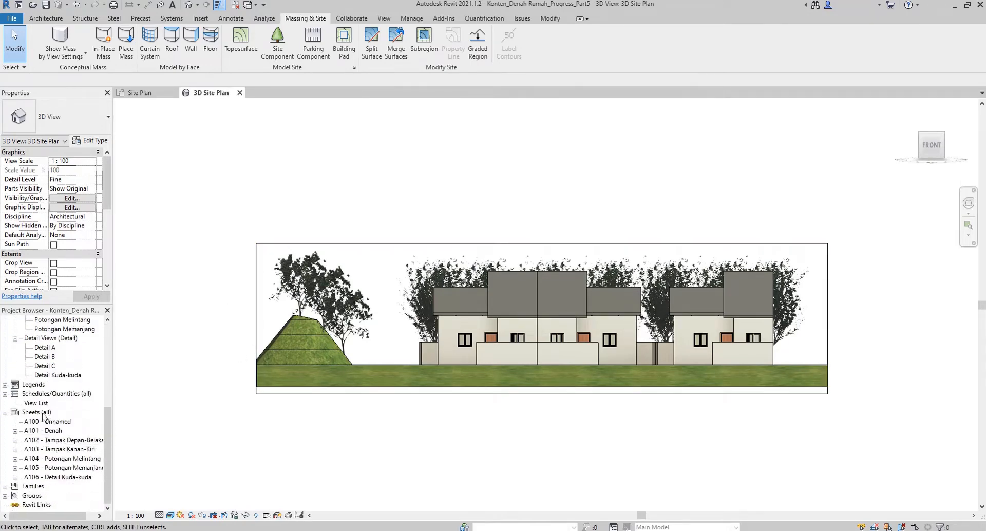
{"action": "left_click", "coordinate": [44, 414]}
{"action": "right_click", "coordinate": [43, 414]}
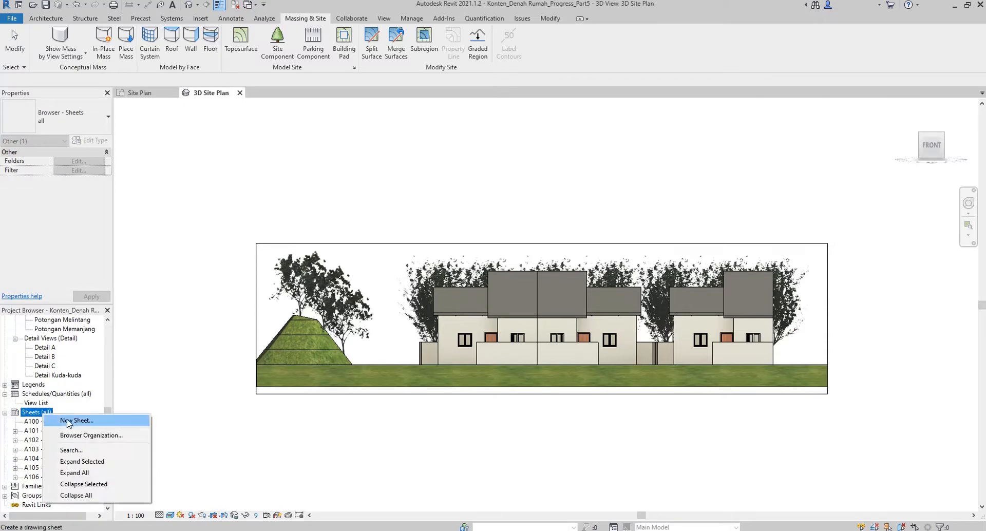
{"action": "left_click", "coordinate": [73, 421]}
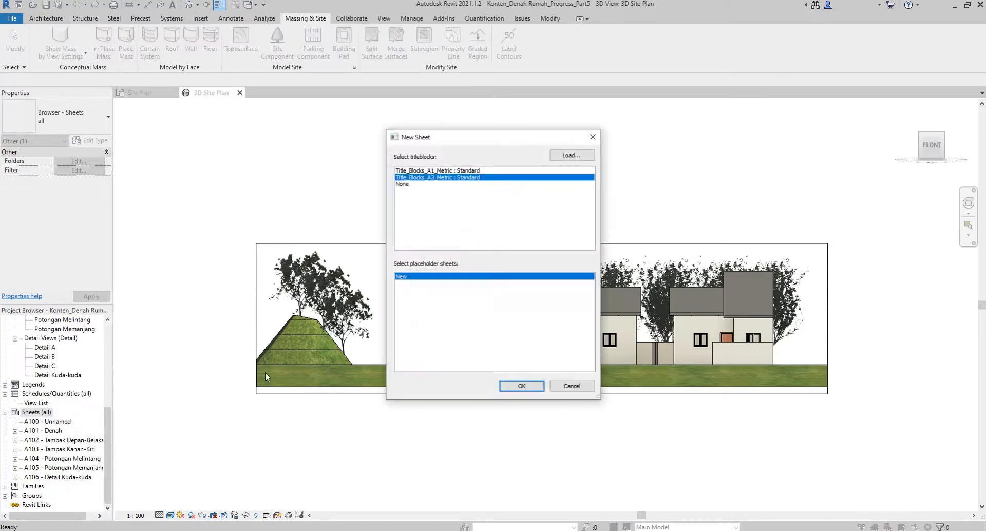
{"action": "left_click", "coordinate": [535, 381]}
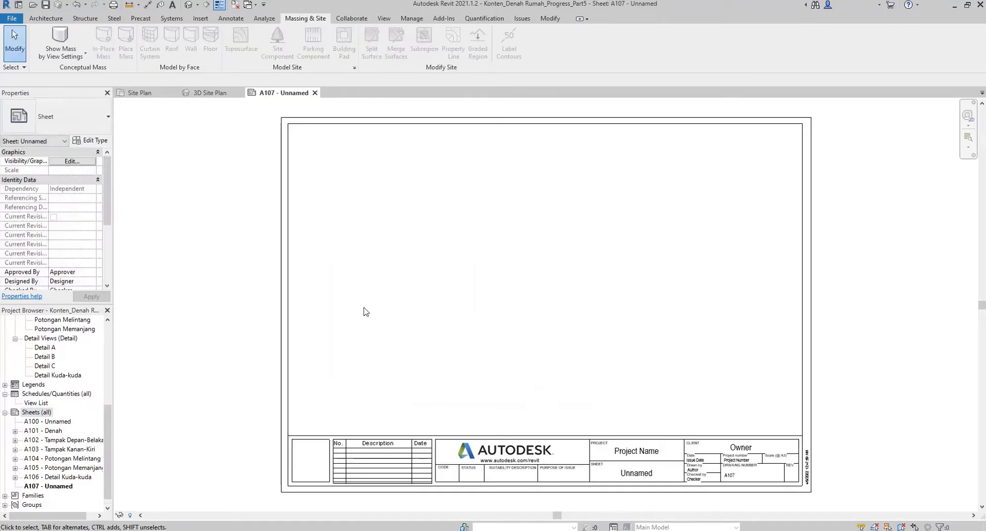
Rename the new sheet A107 as Denah Situasi
{"action": "right_click", "coordinate": [69, 488]}
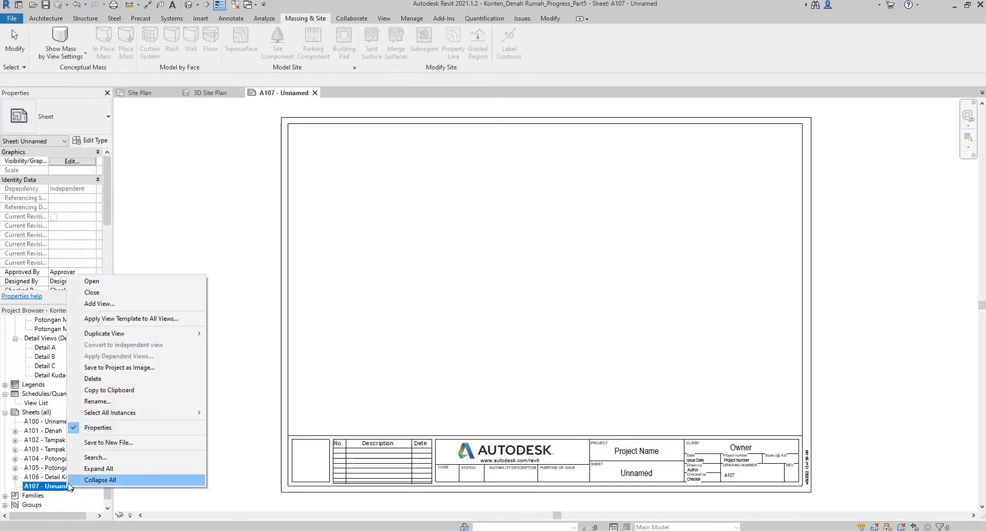
{"action": "left_click", "coordinate": [108, 402]}
{"action": "key", "text": "Tab"}
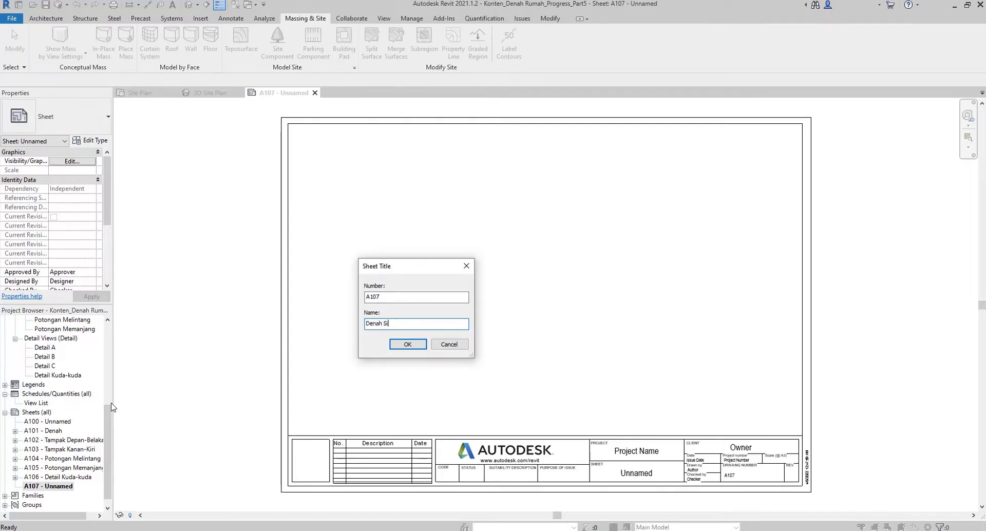
{"action": "type", "text": "Denah Situasi"}
{"action": "key", "text": "Return"}
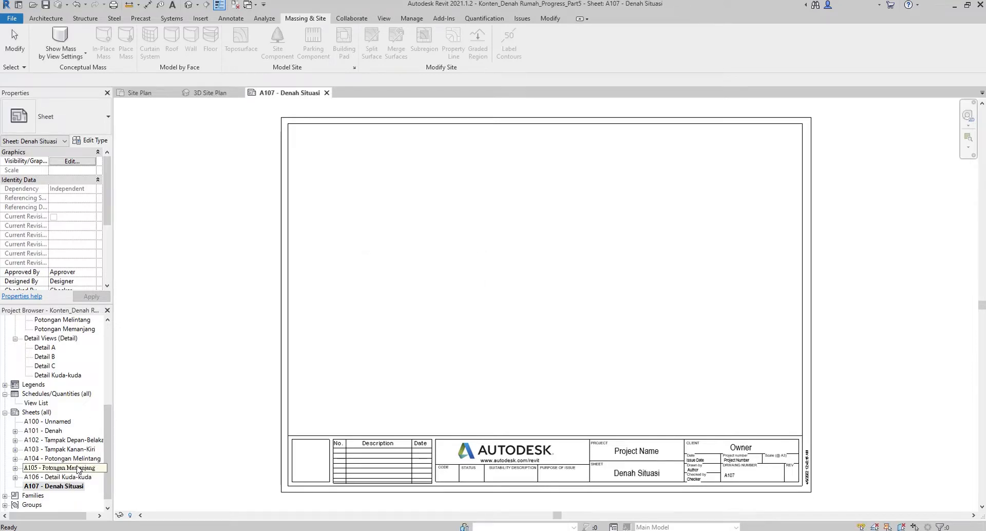
{"action": "scroll", "coordinate": [76, 406], "scroll_direction": "up", "scroll_amount": 5}
{"action": "scroll", "coordinate": [75, 398], "scroll_direction": "up", "scroll_amount": 1}
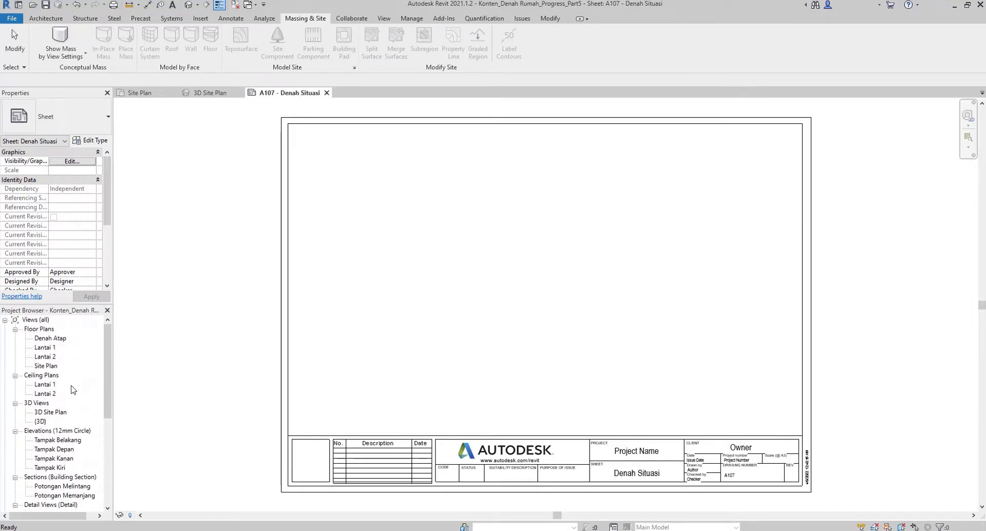
{"action": "left_click", "coordinate": [53, 366]}
{"action": "left_click_drag", "start_coordinate": [55, 368], "coordinate": [454, 315]}
{"action": "scroll", "coordinate": [480, 312], "scroll_direction": "down", "scroll_amount": 2}
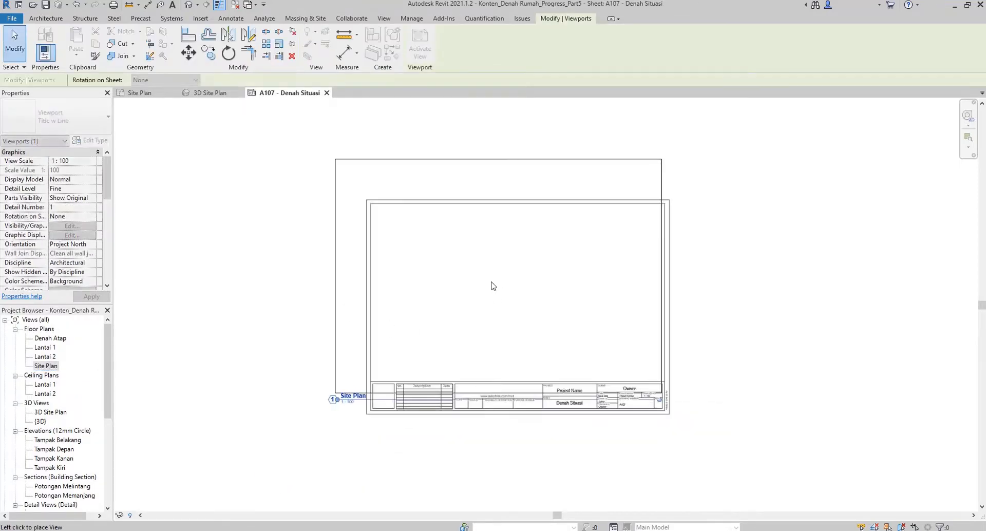
{"action": "key", "text": "Escape"}
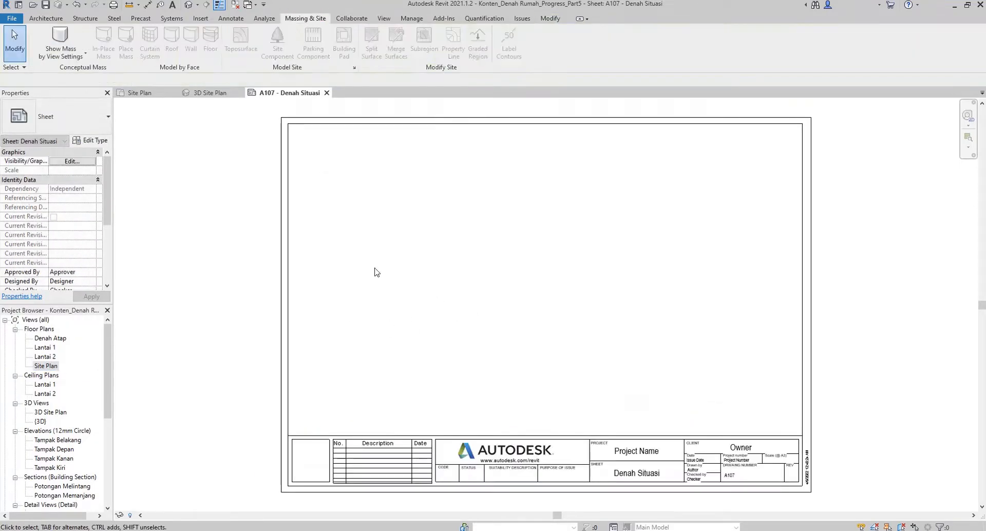
Set the Site Plan view's scale to 1:200 and place it in the lower left drawing area of sheet A107 - Denah Situasi
{"action": "left_click", "coordinate": [147, 93]}
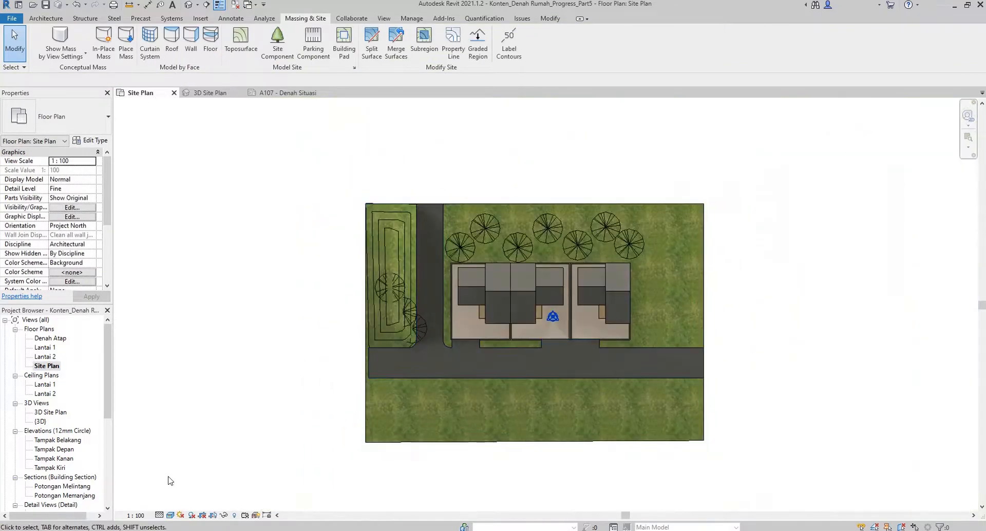
{"action": "left_click", "coordinate": [136, 515]}
{"action": "left_click", "coordinate": [146, 459]}
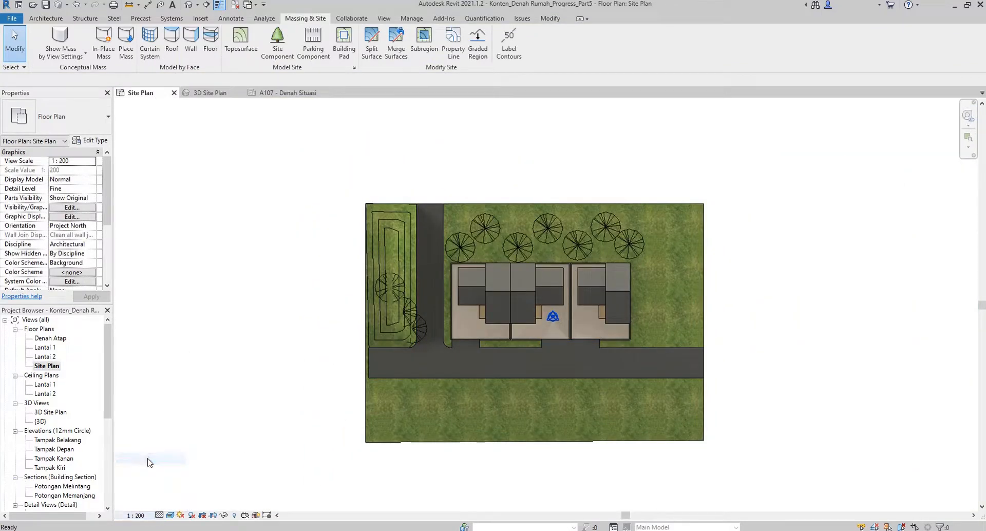
{"action": "left_click", "coordinate": [272, 95]}
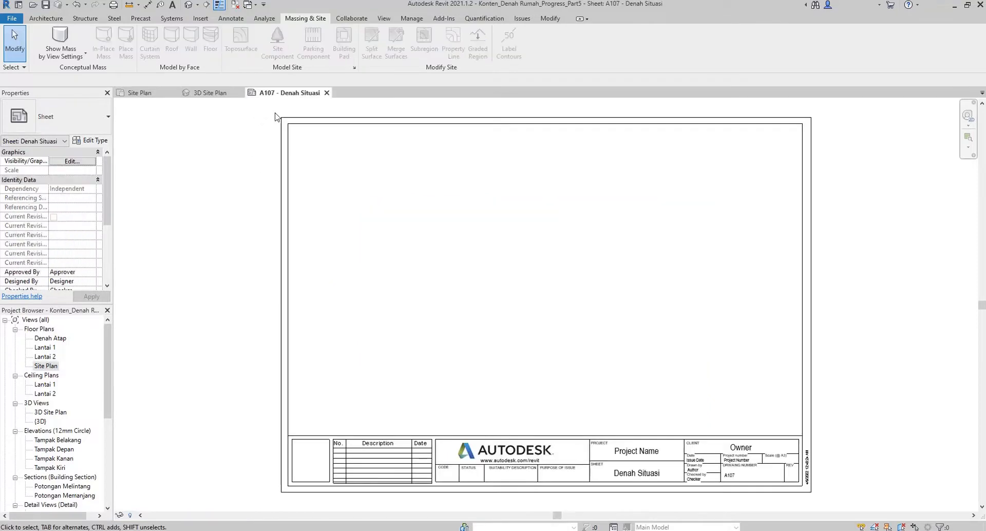
{"action": "left_click_drag", "start_coordinate": [57, 366], "coordinate": [462, 313]}
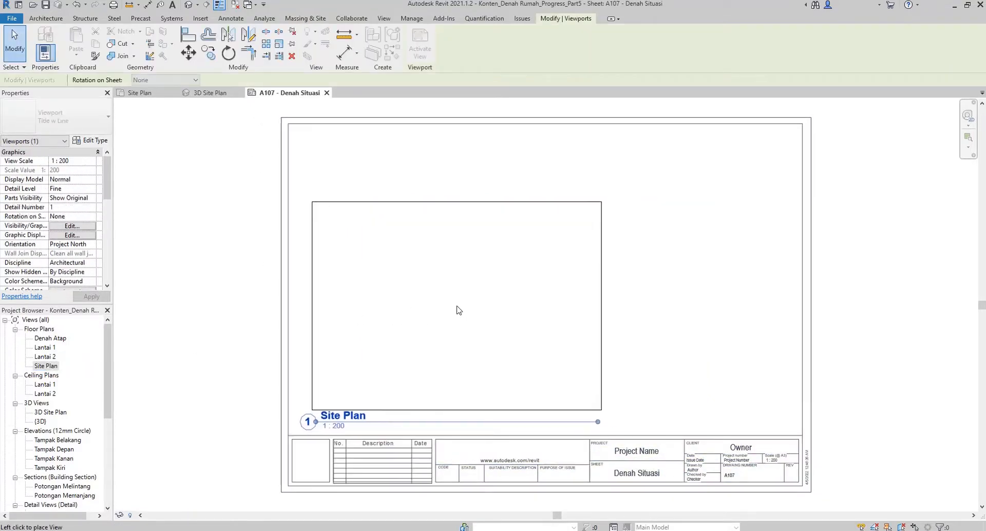
{"action": "left_click", "coordinate": [450, 308]}
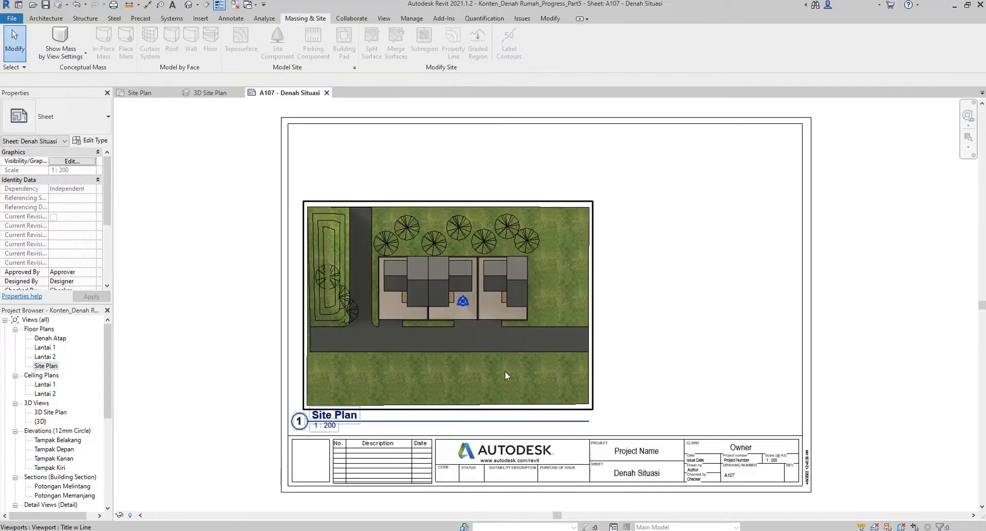
Rename the 3D Site Plan view as 2D Site Plan
{"action": "left_click", "coordinate": [209, 92]}
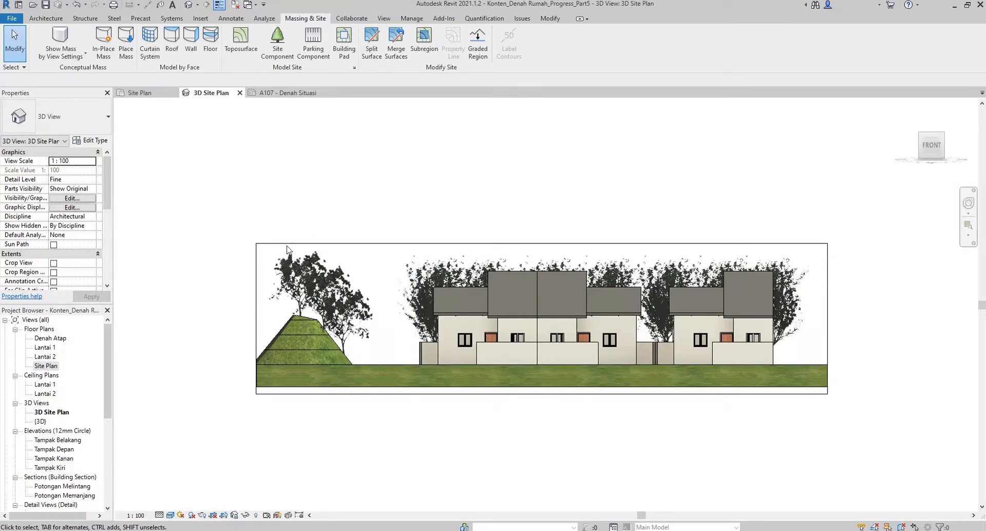
{"action": "middle_click_drag", "start_coordinate": [531, 238], "coordinate": [531, 262], "text": "shift"}
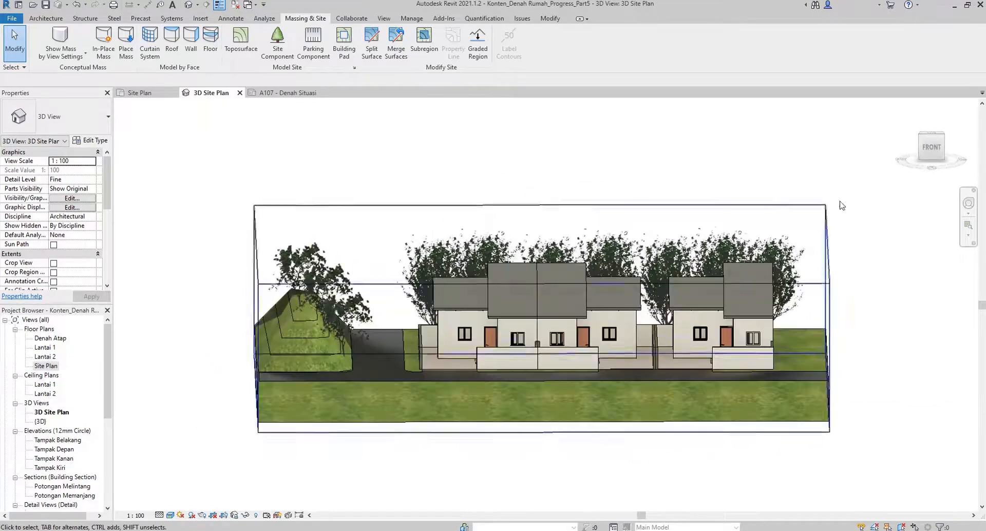
{"action": "scroll", "coordinate": [833, 211], "scroll_direction": "down", "scroll_amount": 4}
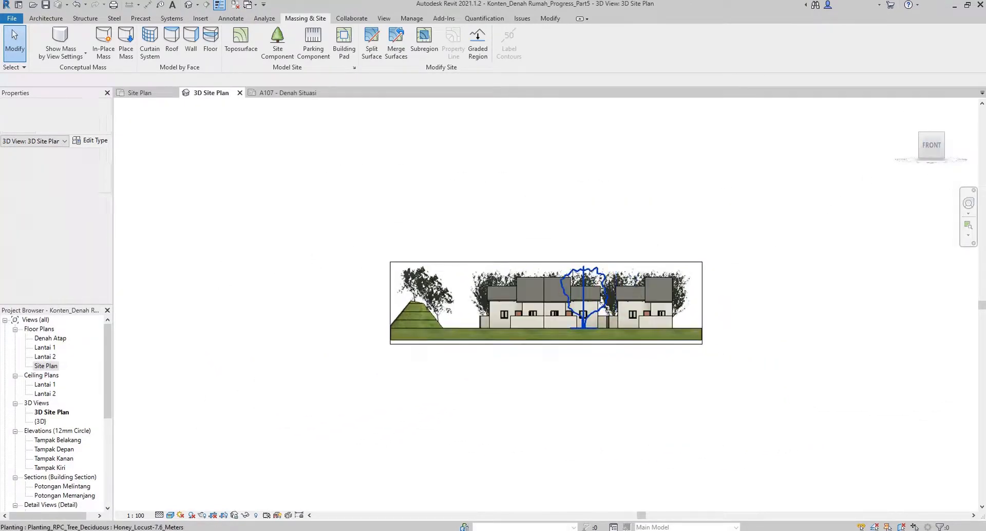
{"action": "scroll", "coordinate": [574, 275], "scroll_direction": "up", "scroll_amount": 2}
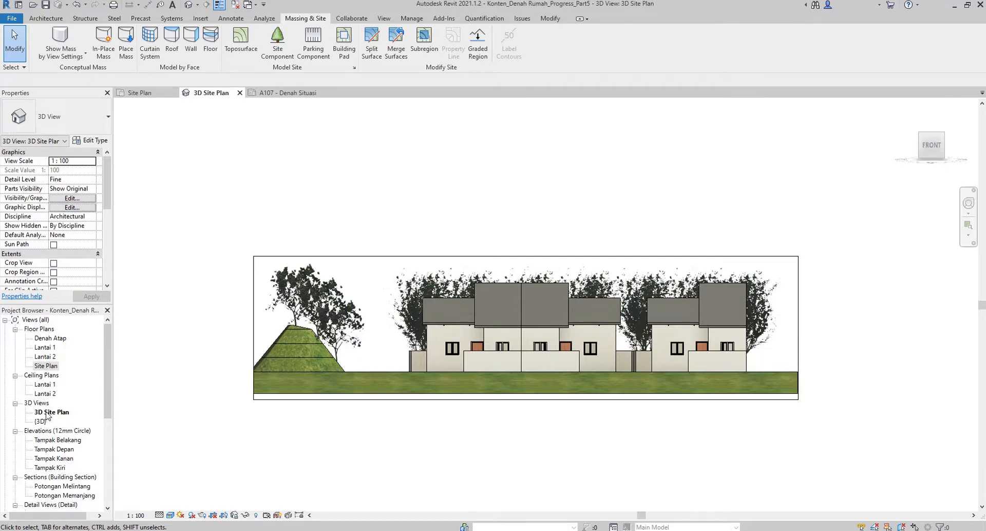
{"action": "right_click", "coordinate": [46, 415]}
{"action": "left_click", "coordinate": [85, 330]}
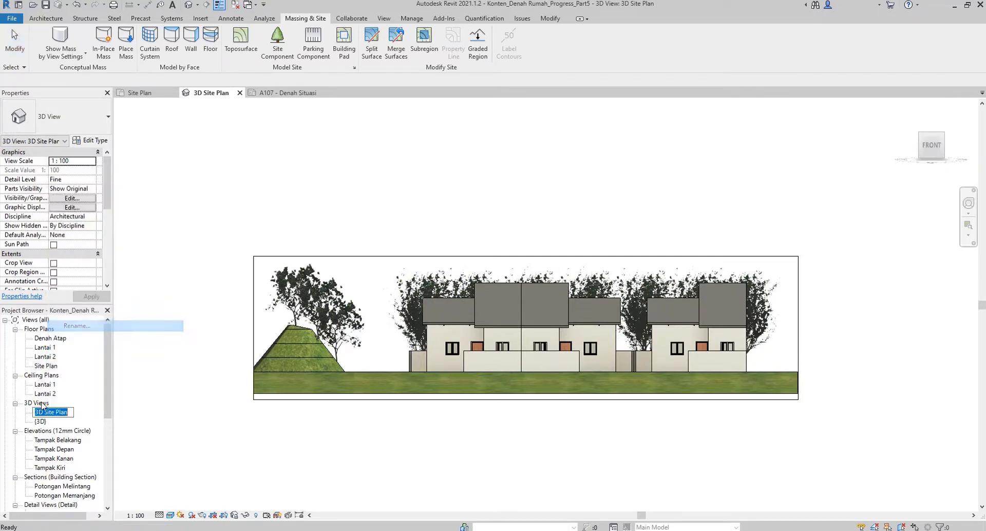
{"action": "key", "text": "Home"}
{"action": "key", "text": "Delete"}
{"action": "type", "text": "2"}
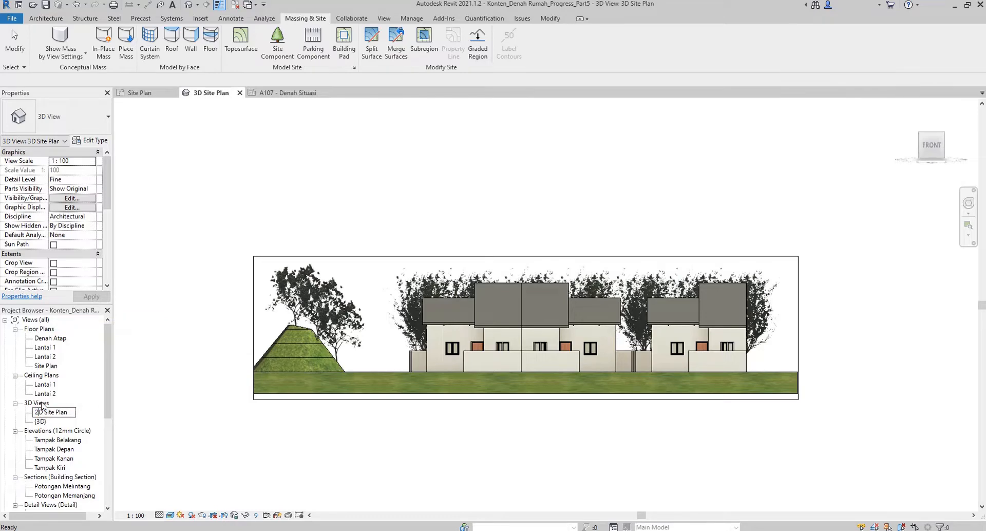
{"action": "left_click", "coordinate": [211, 344]}
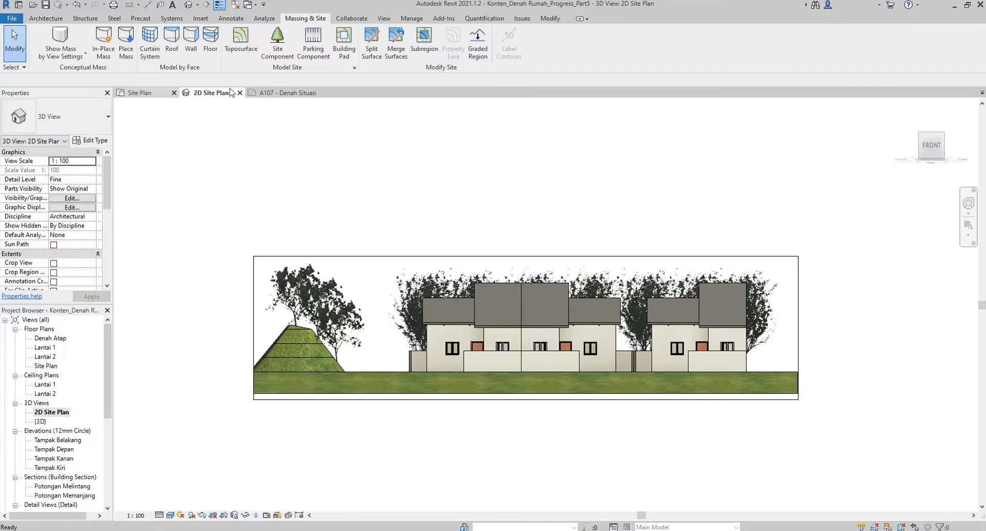
{"action": "left_click", "coordinate": [282, 93]}
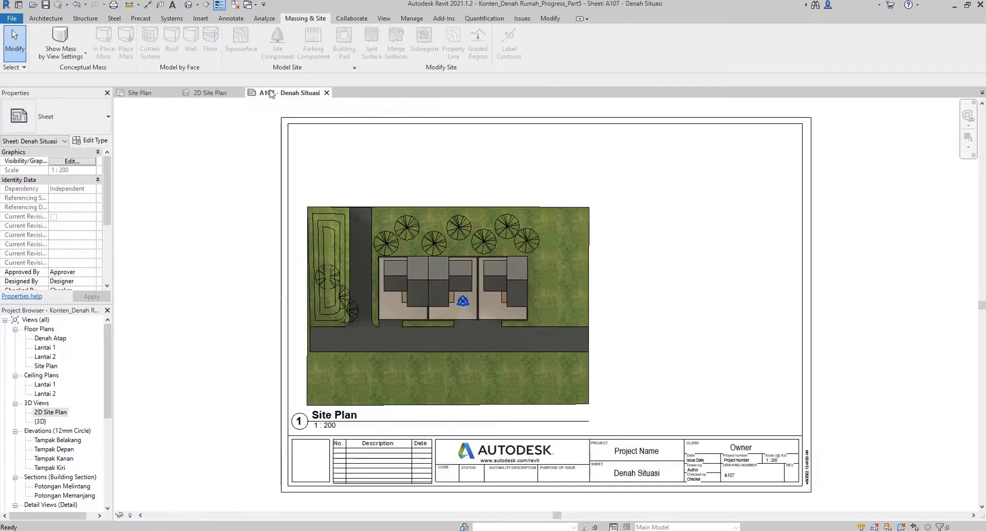
{"action": "left_click", "coordinate": [58, 413]}
{"action": "left_click_drag", "start_coordinate": [398, 267], "coordinate": [639, 182]}
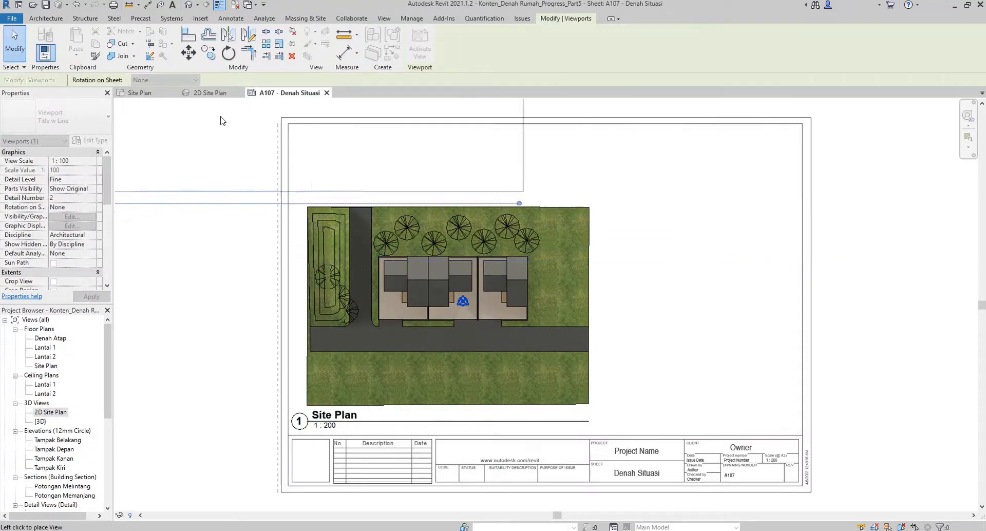
Set the 2D Site Plan view's scale to 1:200 and place it on sheet A107 directly above the Site Plan viewport
{"action": "left_click", "coordinate": [210, 93]}
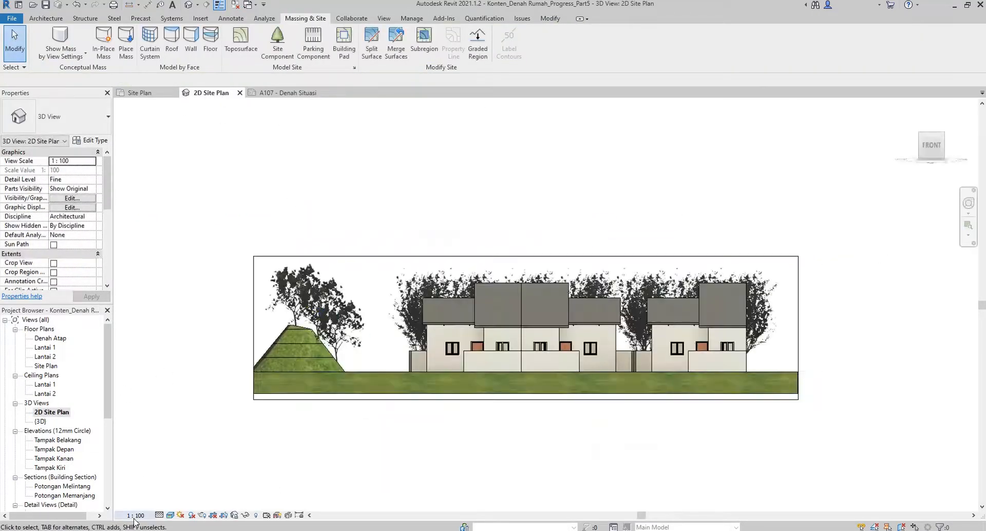
{"action": "left_click", "coordinate": [136, 515]}
{"action": "left_click", "coordinate": [157, 459]}
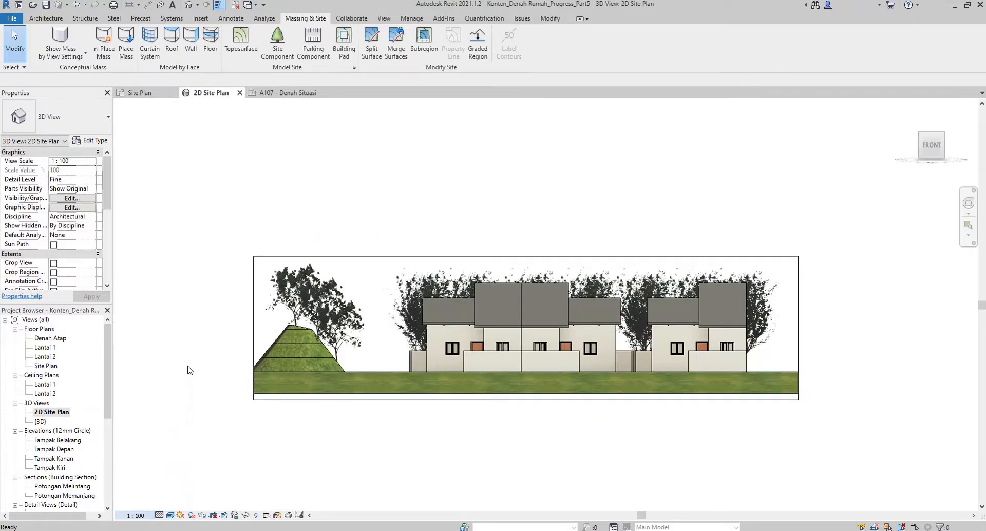
{"action": "left_click", "coordinate": [288, 93]}
{"action": "left_click", "coordinate": [66, 412]}
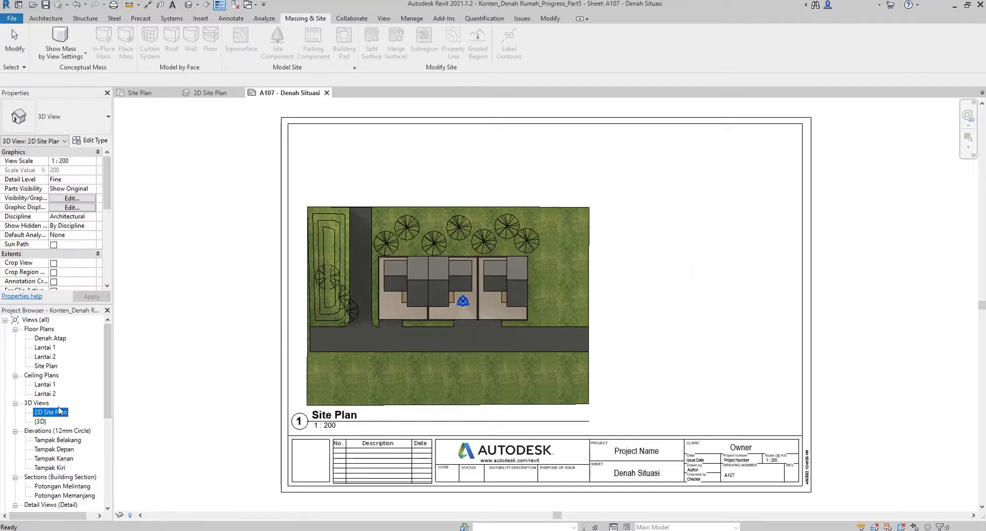
{"action": "left_click_drag", "start_coordinate": [52, 414], "coordinate": [521, 208]}
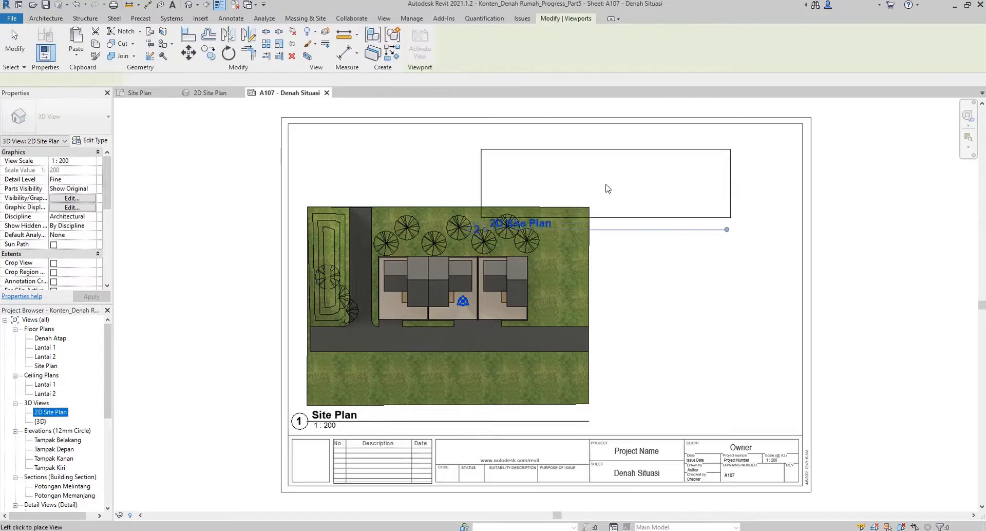
{"action": "left_click", "coordinate": [439, 163]}
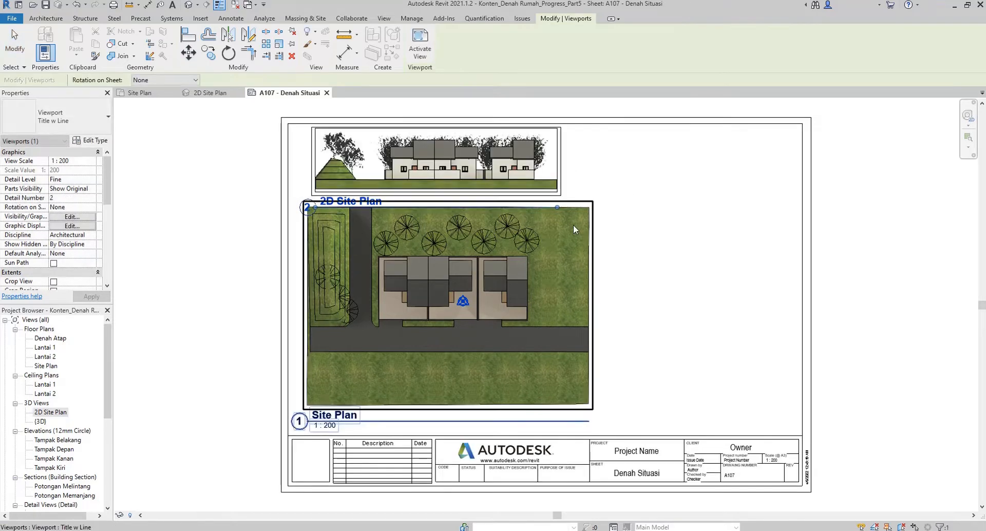
Nudge the Site Plan viewport slightly down the sheet, away from the 2D Site Plan title
{"action": "key", "text": "Escape"}
{"action": "left_click", "coordinate": [575, 257]}
{"action": "key", "text": "Down"}
{"action": "key", "text": "Down"}
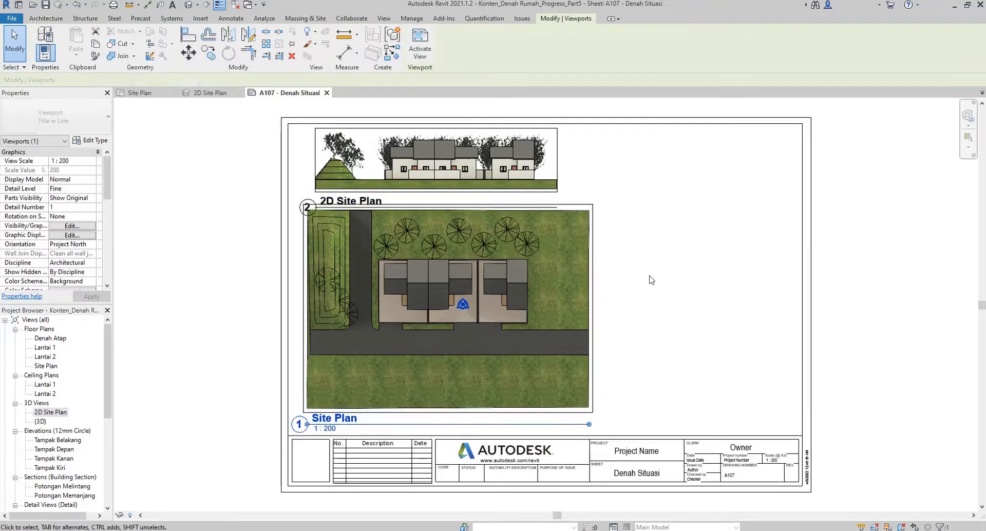
{"action": "left_click", "coordinate": [651, 278]}
{"action": "left_click", "coordinate": [495, 189]}
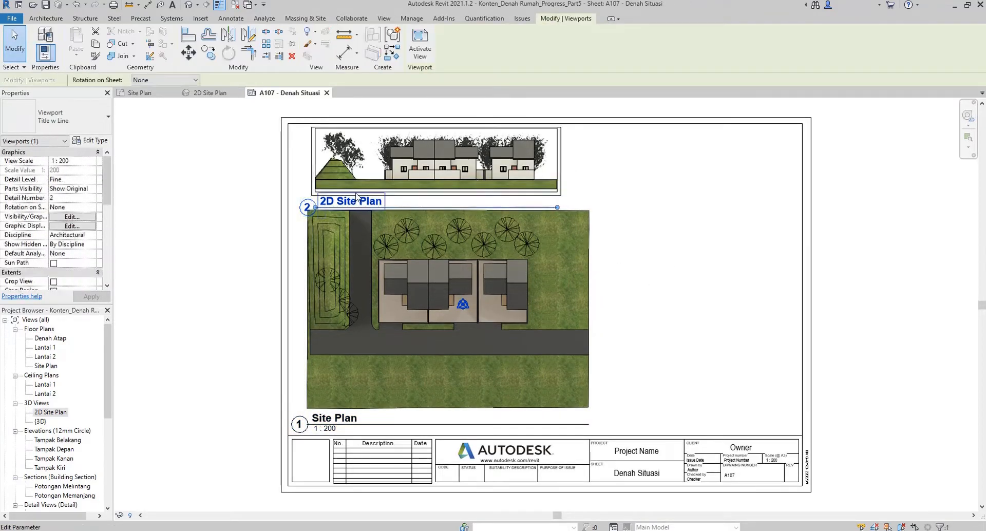
{"action": "left_click", "coordinate": [702, 170]}
{"action": "left_click", "coordinate": [576, 258]}
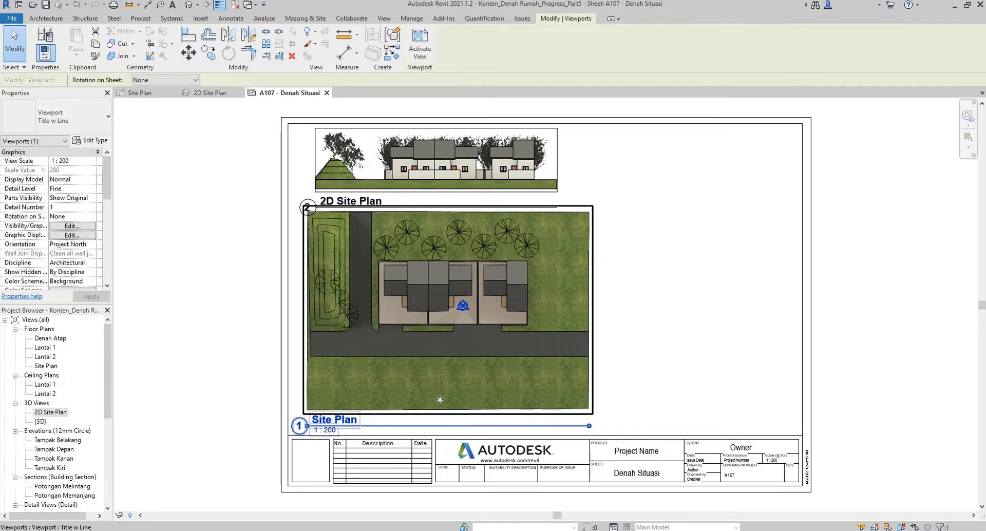
{"action": "scroll", "coordinate": [672, 253], "scroll_direction": "up", "scroll_amount": 2}
{"action": "left_click", "coordinate": [672, 254]}
Move the 2D Site Plan viewport's title slightly up, closer to its view
{"action": "left_click", "coordinate": [344, 171]}
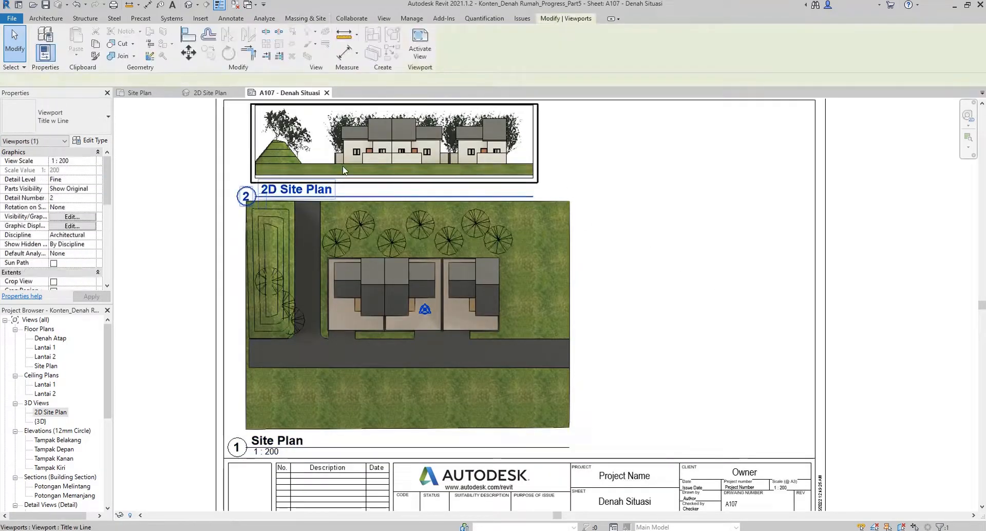
{"action": "left_click", "coordinate": [595, 181]}
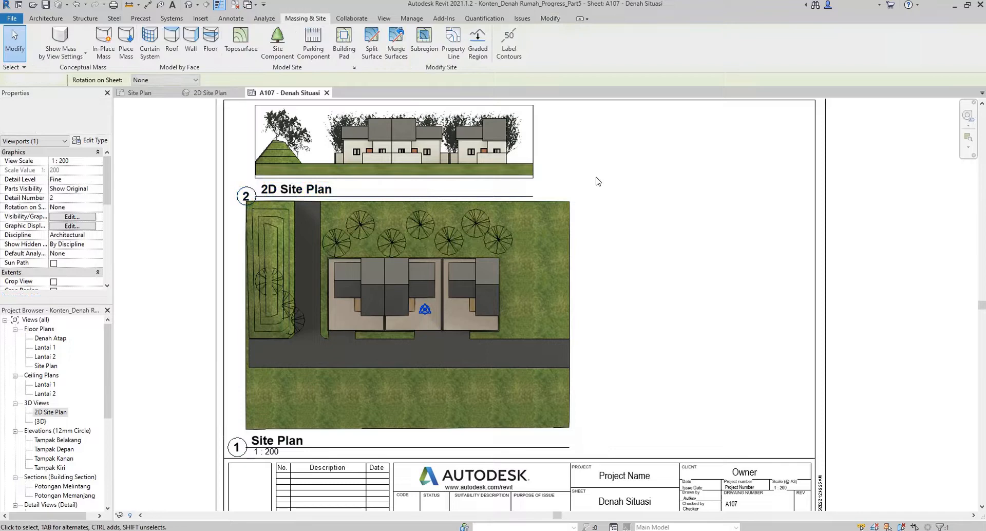
{"action": "left_click", "coordinate": [330, 195]}
{"action": "left_click_drag", "start_coordinate": [331, 196], "coordinate": [331, 192]}
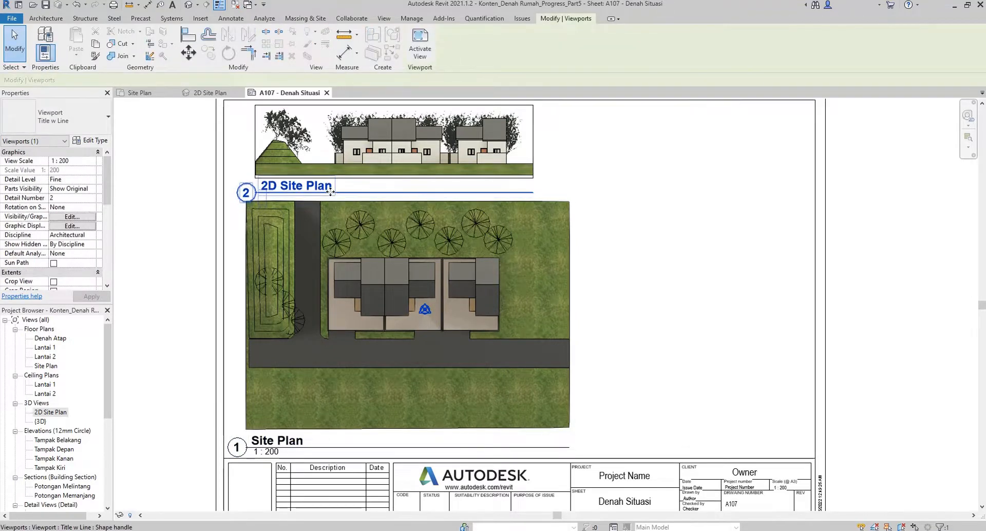
{"action": "left_click", "coordinate": [655, 193]}
Move the 2D Site Plan viewport horizontally to the upper right corner of the sheet's drawing area
{"action": "scroll", "coordinate": [639, 206], "scroll_direction": "down", "scroll_amount": 2}
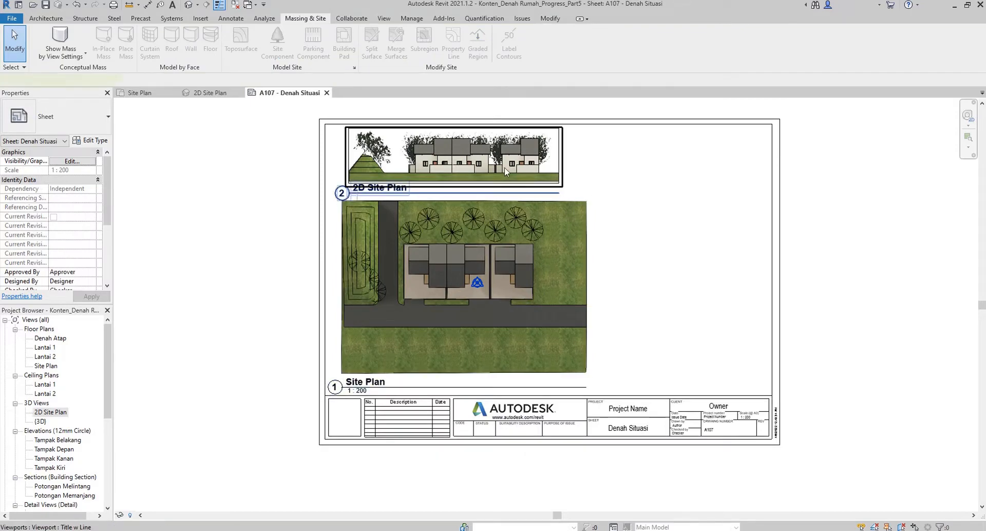
{"action": "left_click_drag", "start_coordinate": [522, 163], "coordinate": [692, 164]}
{"action": "left_click", "coordinate": [693, 205]}
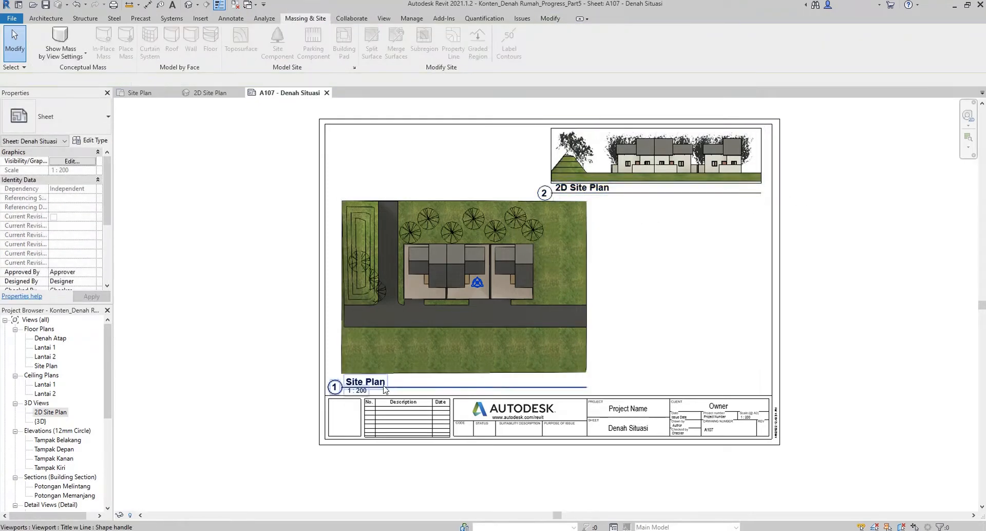
Shorten the title lines of the Site Plan and 2D Site Plan viewports to just beyond their title texts
{"action": "left_click", "coordinate": [476, 386]}
{"action": "left_click_drag", "start_coordinate": [587, 387], "coordinate": [389, 388]}
{"action": "left_click", "coordinate": [731, 177]}
{"action": "left_click_drag", "start_coordinate": [761, 193], "coordinate": [614, 196]}
{"action": "left_click", "coordinate": [632, 219]}
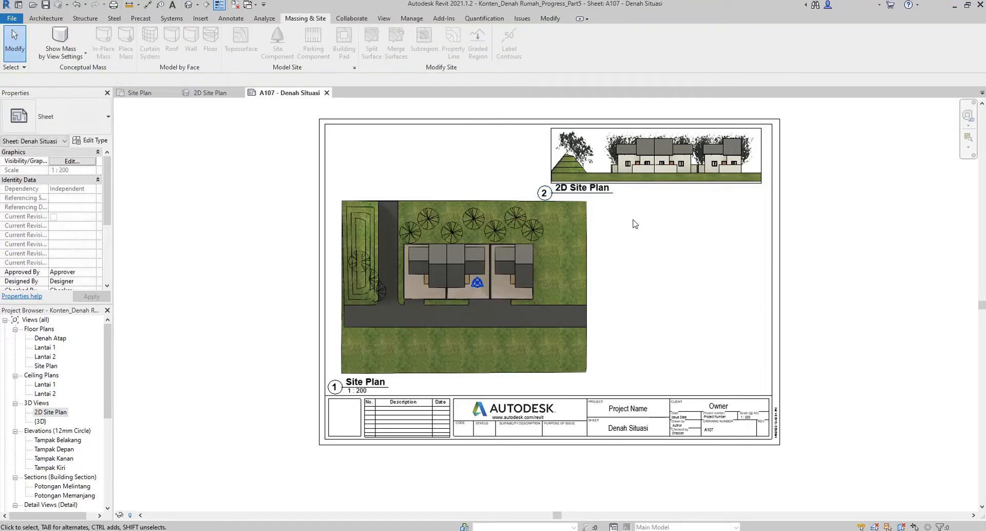